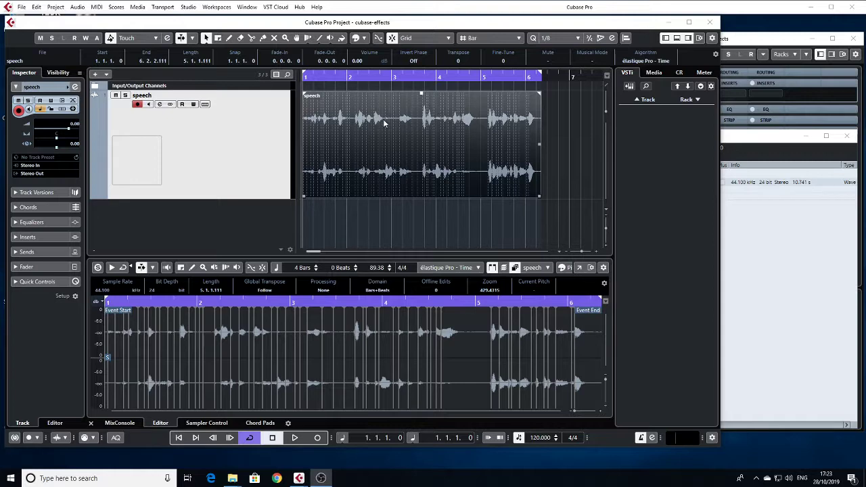
- Play the opening of the speech clip in the project window
left_click(764, 259)
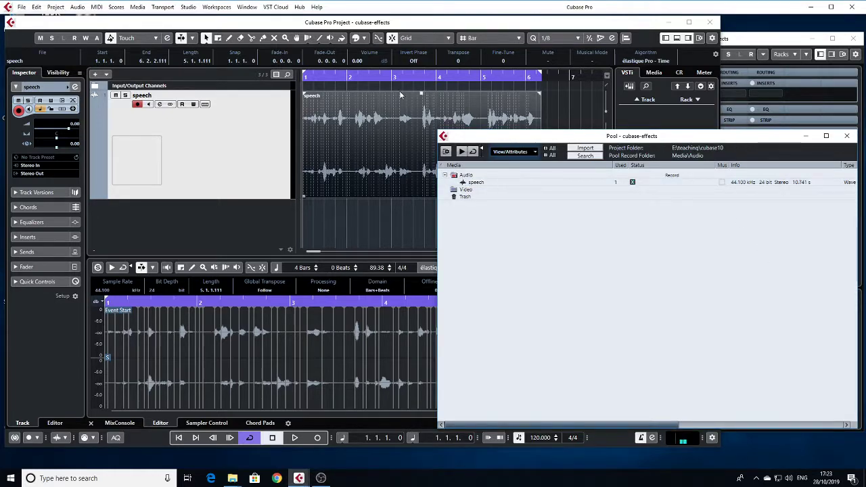
left_click(383, 136)
key("space")
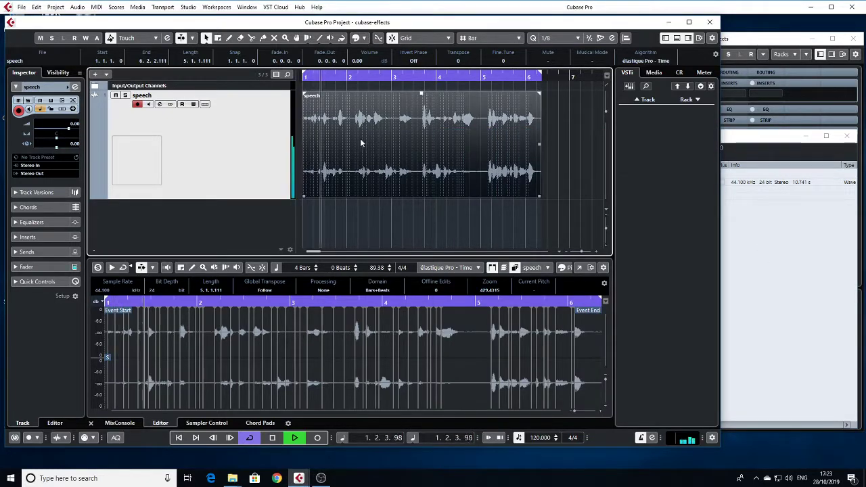
key("space")
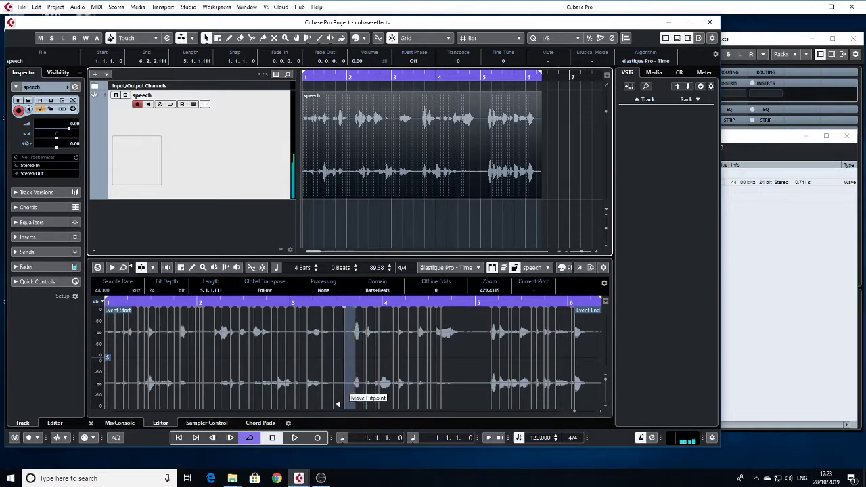
- Keep the project's snap type on Grid and choose Bar as the grid type
left_click(425, 39)
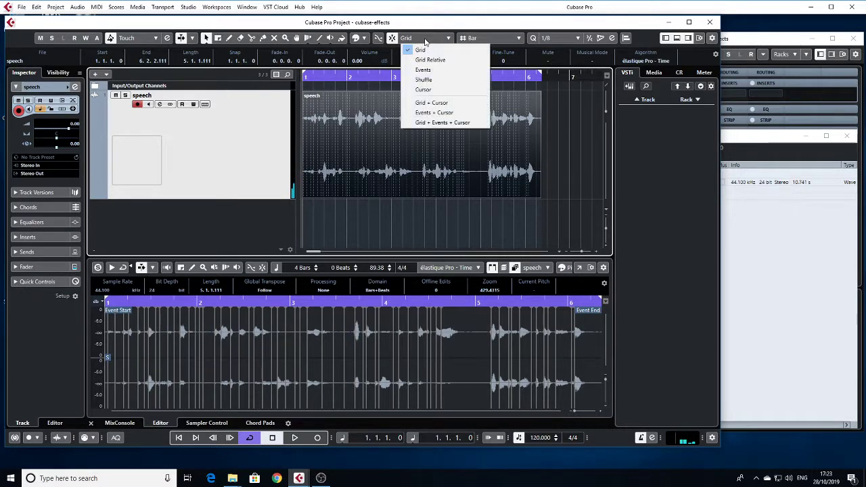
left_click(425, 39)
left_click(487, 38)
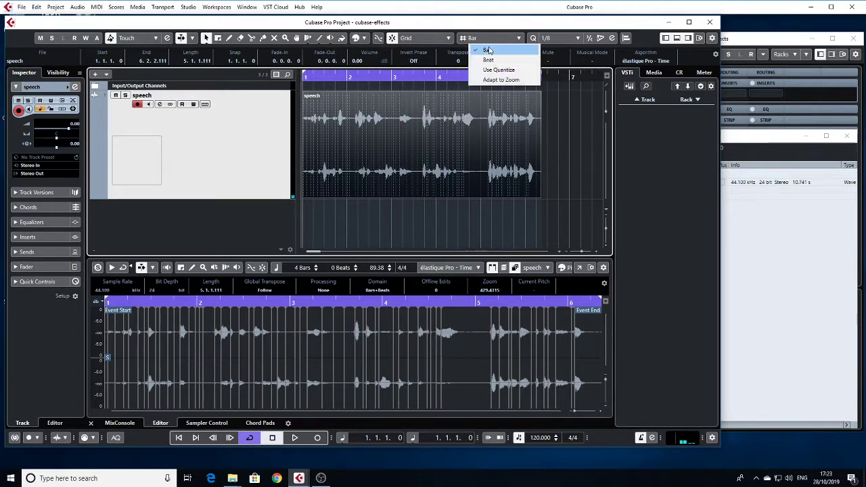
left_click(489, 50)
- Choose Bars+Beats as the time format for both the project ruler and the transport's time display
right_click(418, 76)
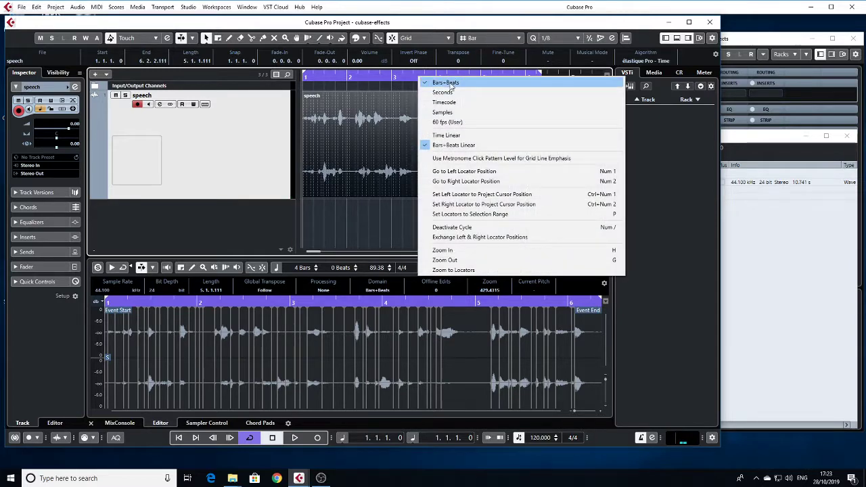
left_click(451, 83)
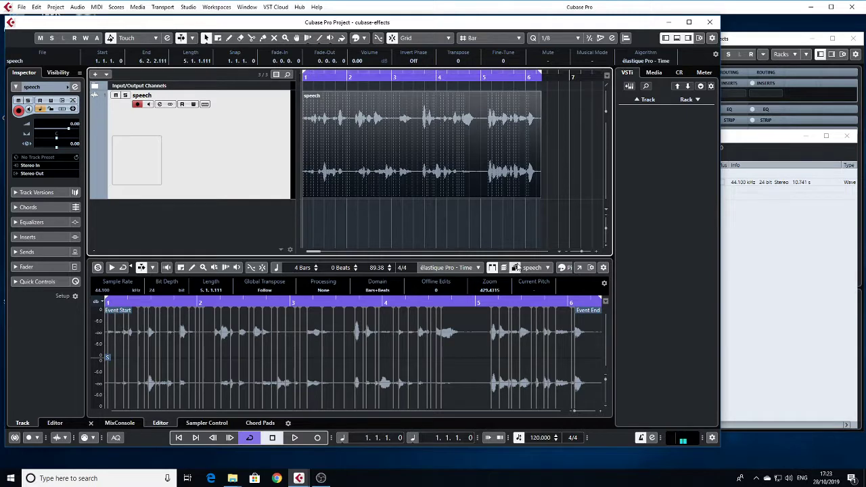
left_click(342, 439)
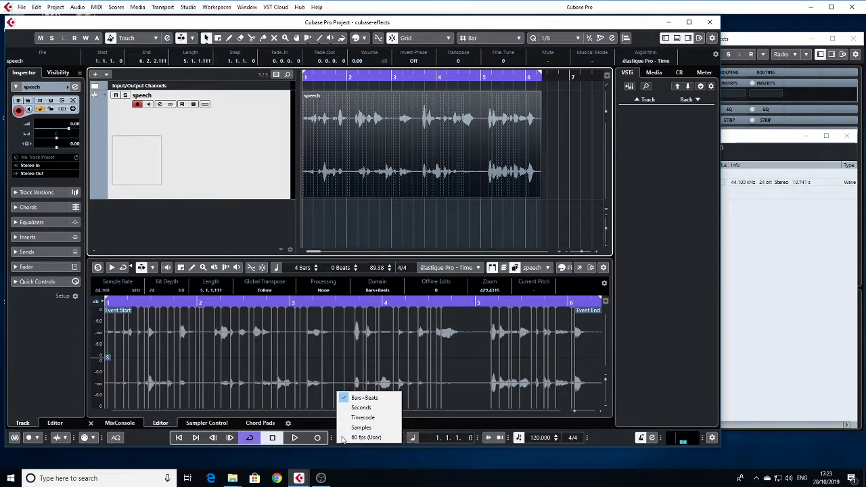
left_click(366, 398)
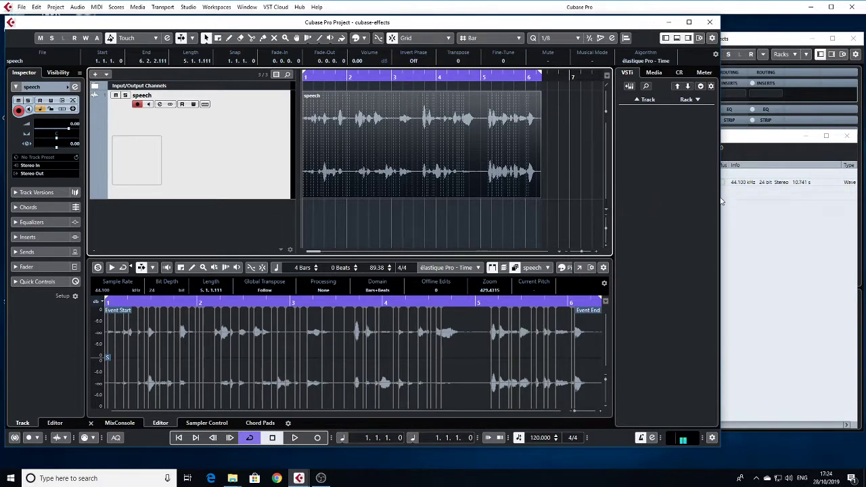
- Widen the project window slightly and show the sample editor for the speech clip in the lower zone
left_click_drag(720, 200, 727, 201)
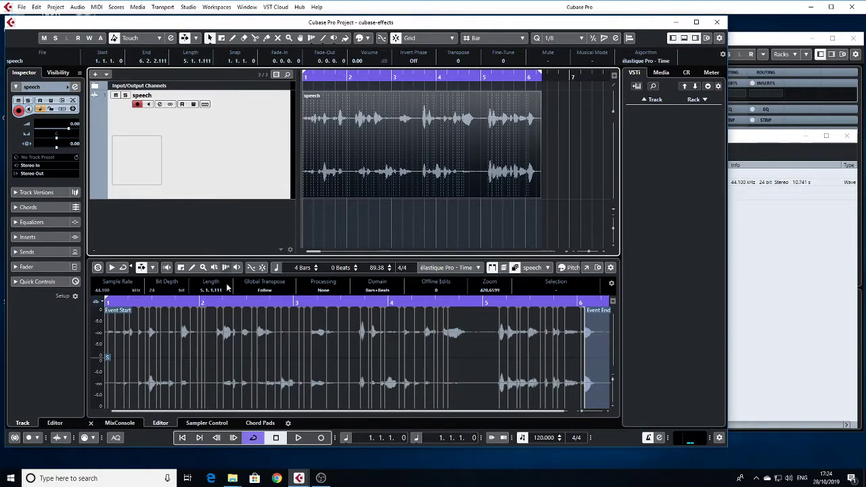
left_click(684, 38)
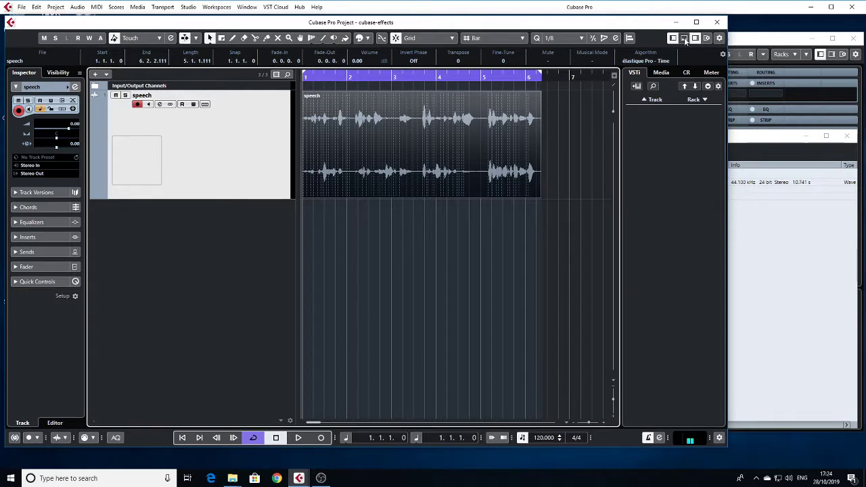
left_click(684, 38)
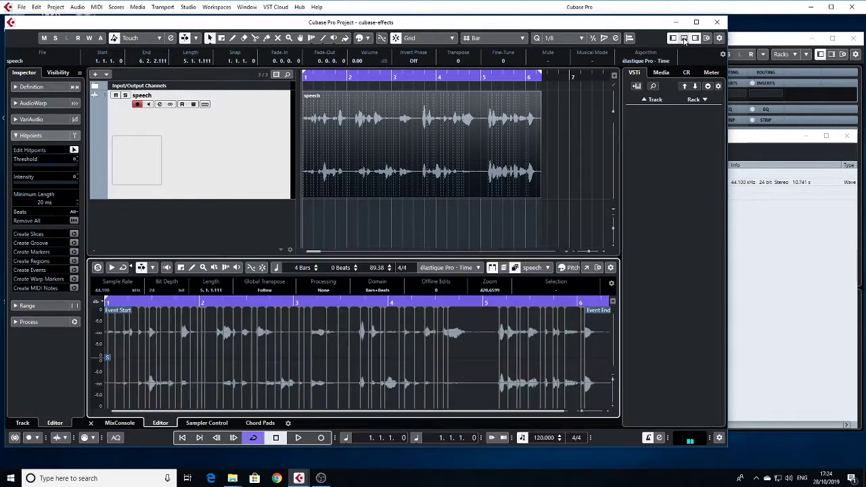
left_click(125, 425)
left_click(159, 424)
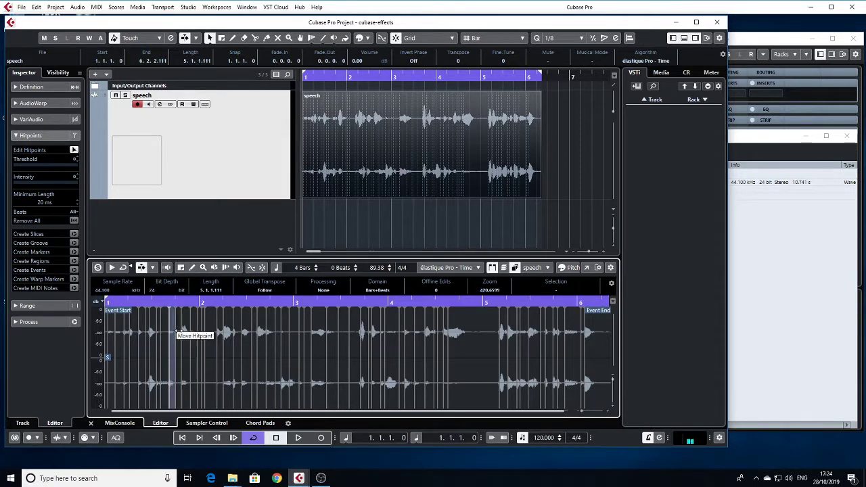
- Turn on hitpoint editing for the speech clip and set the hitpoint threshold to 5
left_click(22, 136)
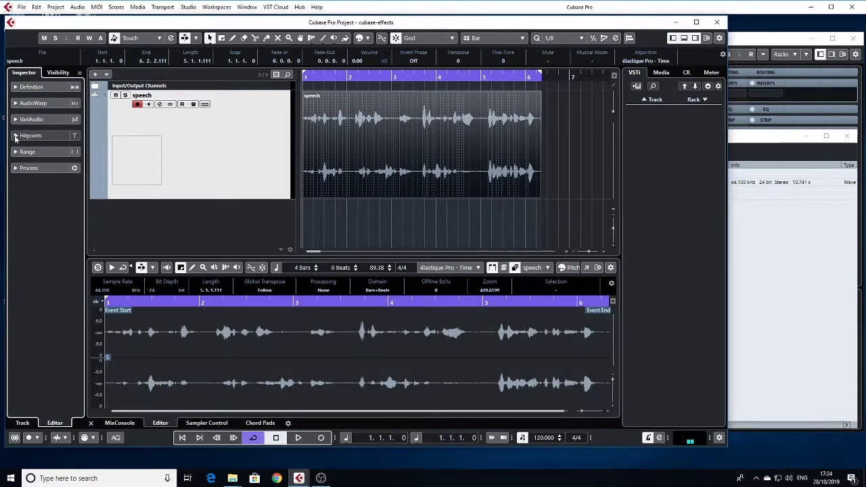
left_click(17, 135)
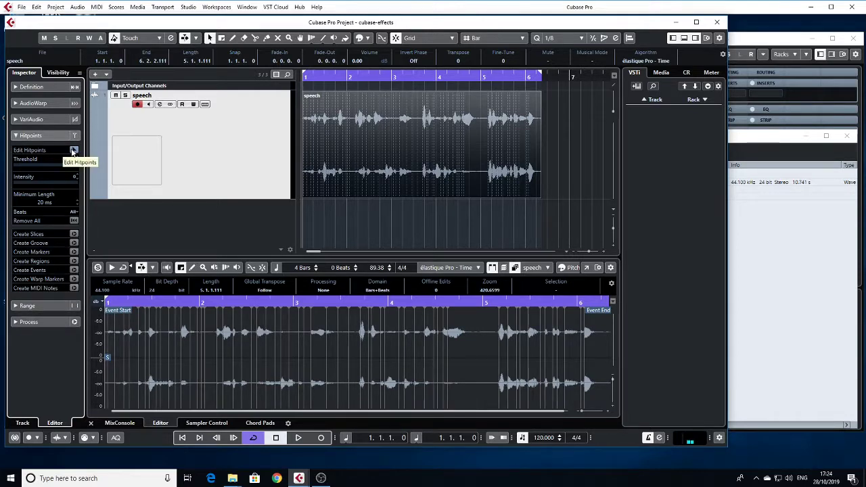
left_click(73, 151)
mouse_move(25, 167)
left_mouse_down()
mouse_move(60, 167)
mouse_move(19, 167)
left_mouse_up()
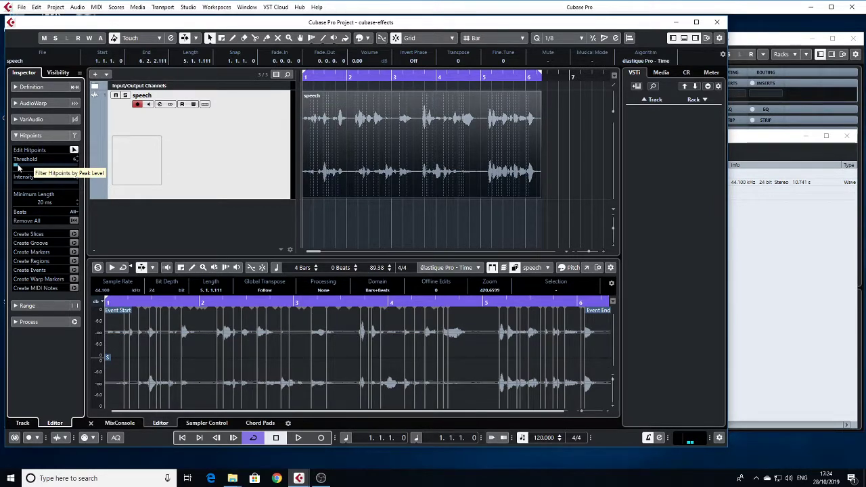
left_click_drag(18, 167, 17, 167)
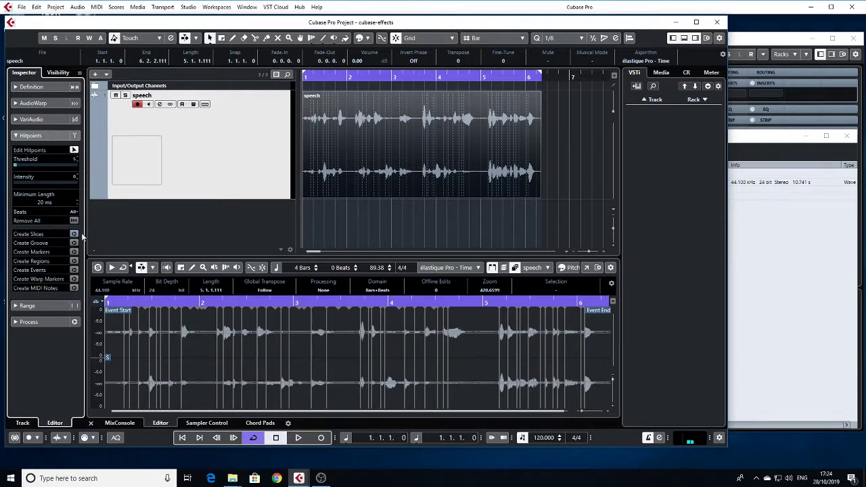
- Create slices from the speech clip's hitpoints, select the sliced part and quantize it to 1/8
left_click(75, 234)
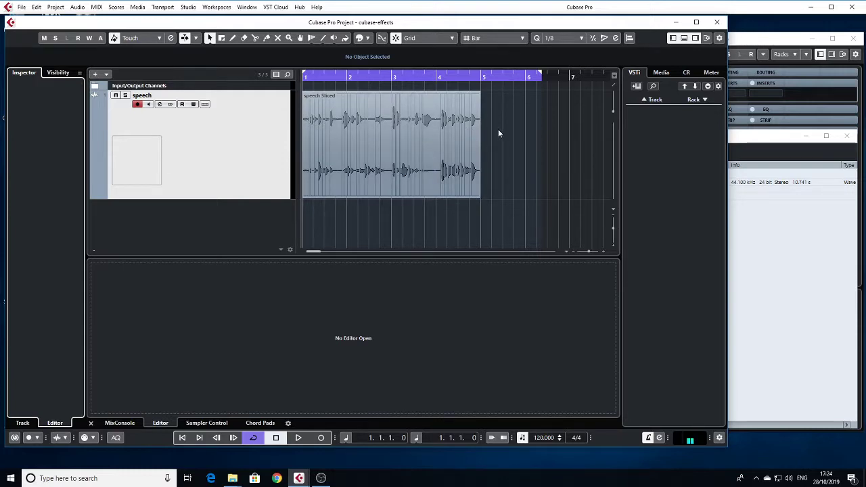
left_click_drag(498, 130, 301, 135)
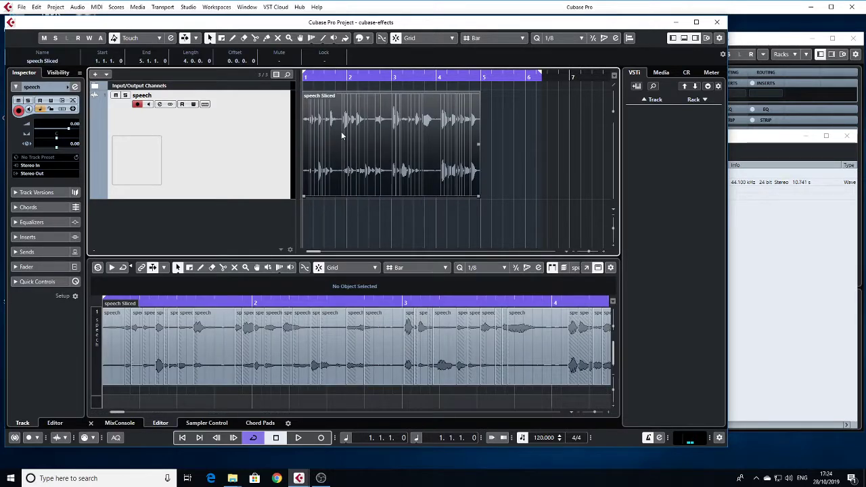
key("q")
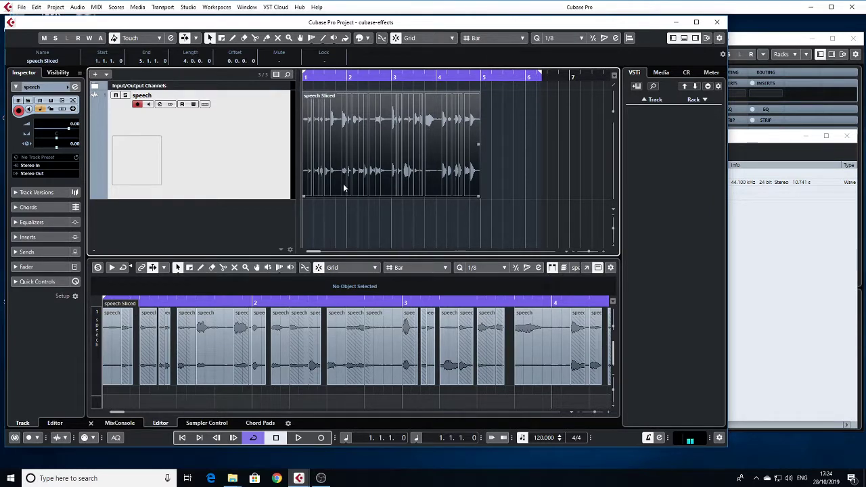
- Play the quantized speech slices and set the cycle locators to the range of the sliced part
key("space")
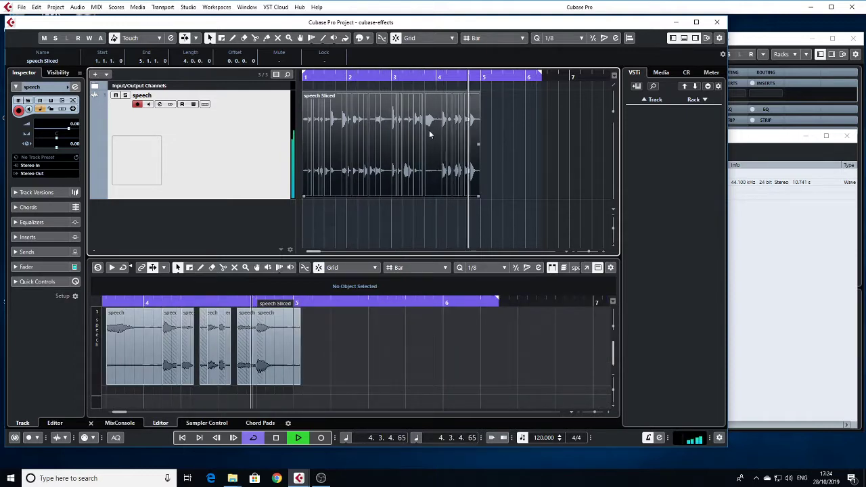
key("space")
key("p")
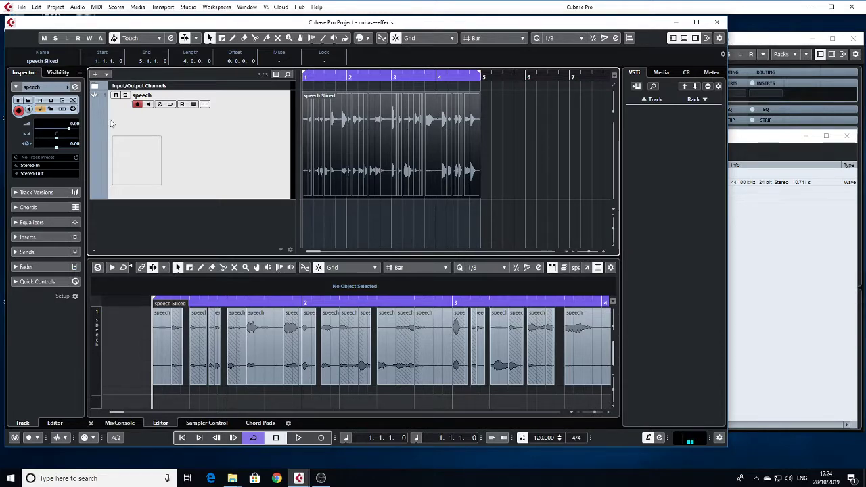
- Load the Gate effect from Dynamics into the first insert slot of the speech channel in the MixConsole
left_click(19, 237)
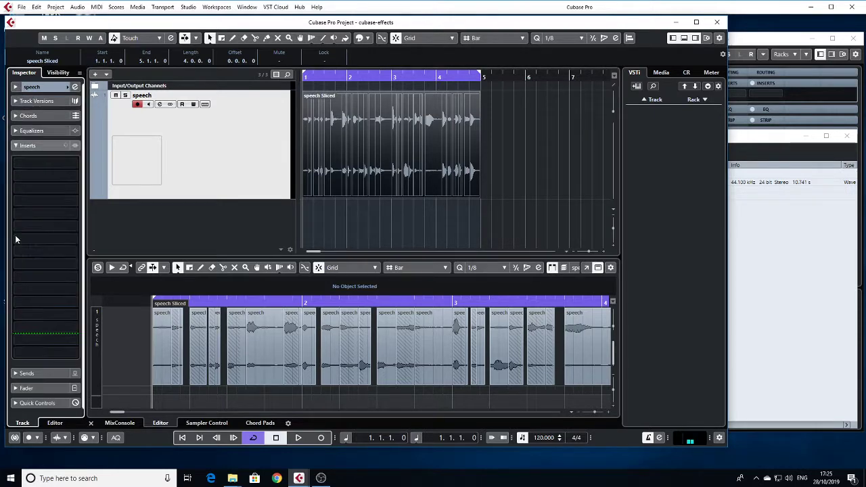
left_click(18, 146)
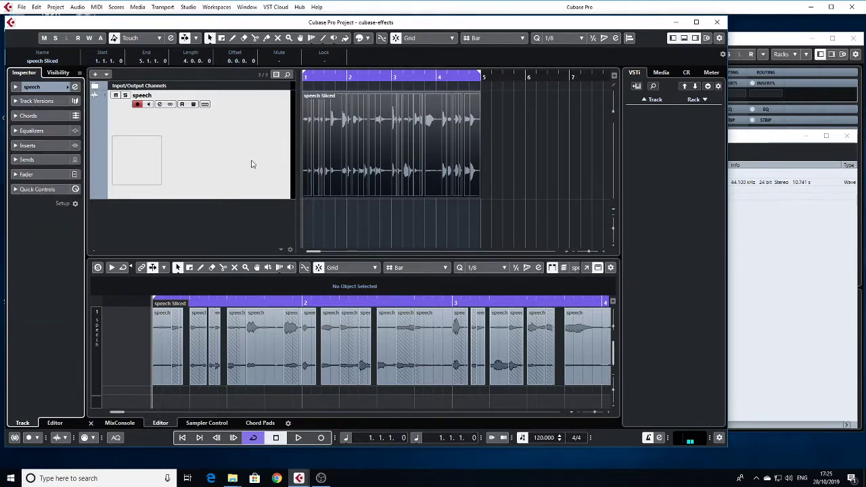
left_click(742, 42)
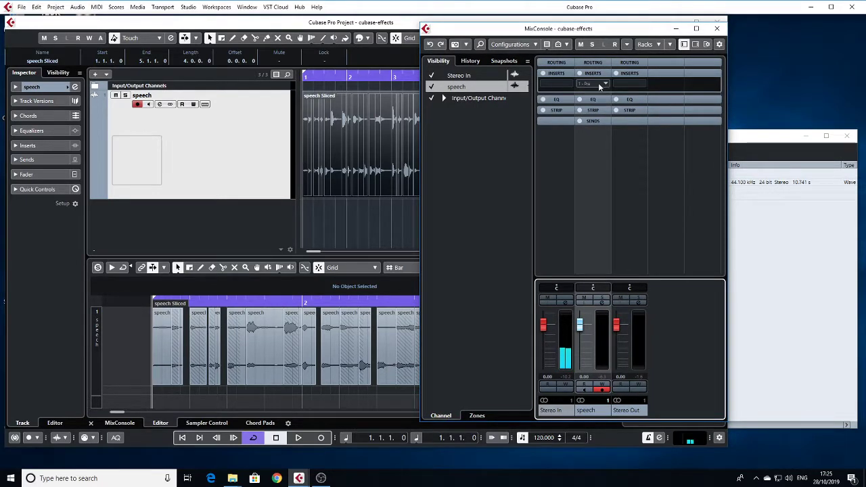
left_click(599, 84)
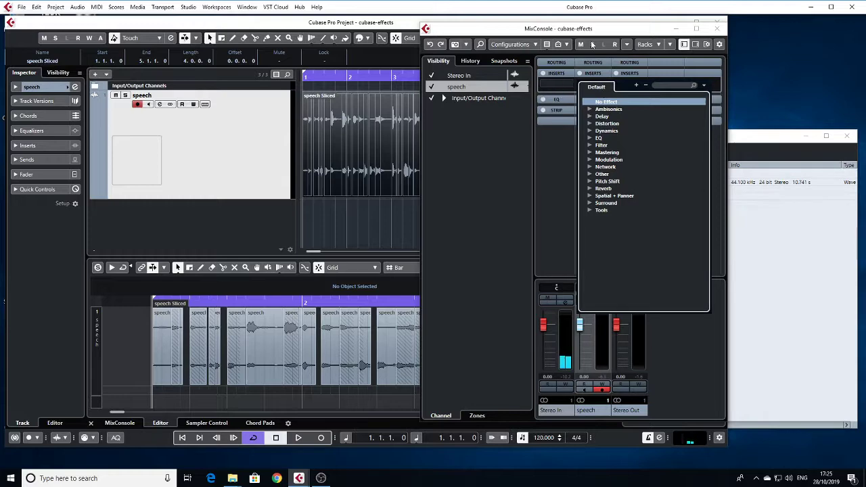
left_click(591, 30)
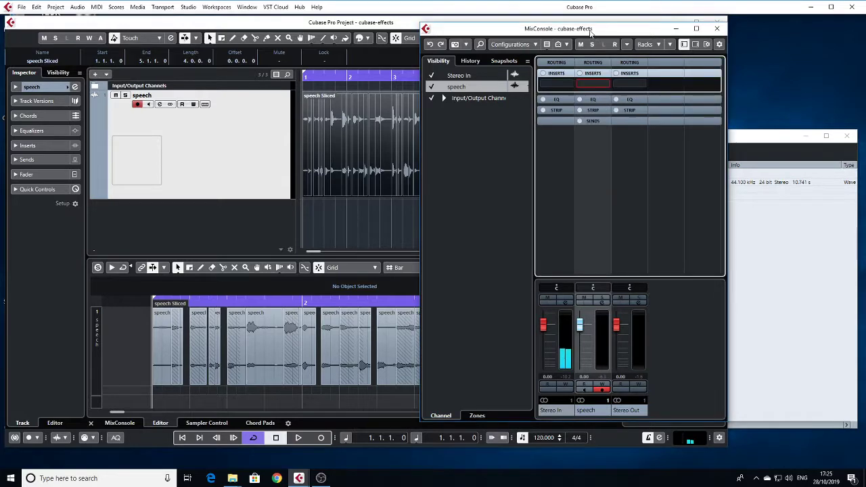
left_click(602, 86)
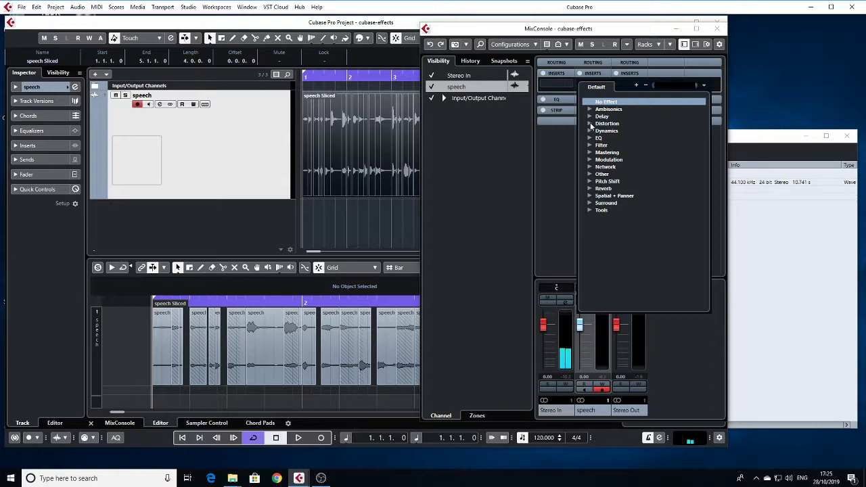
left_click(589, 131)
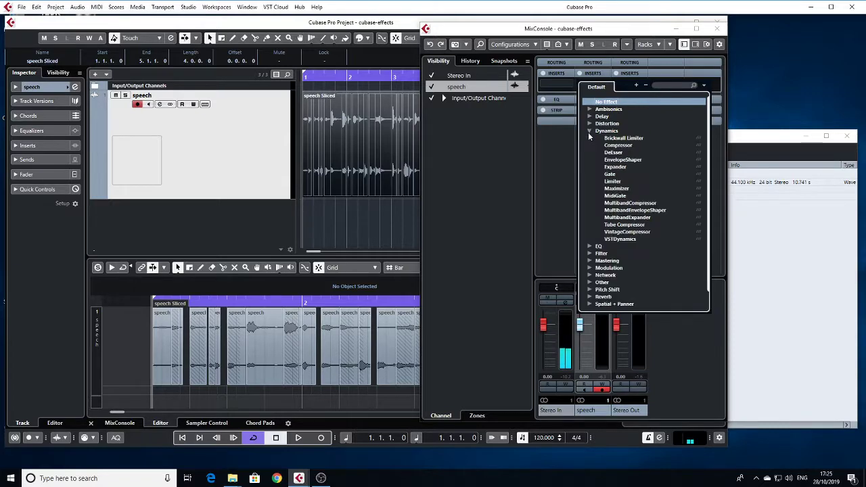
left_click(610, 174)
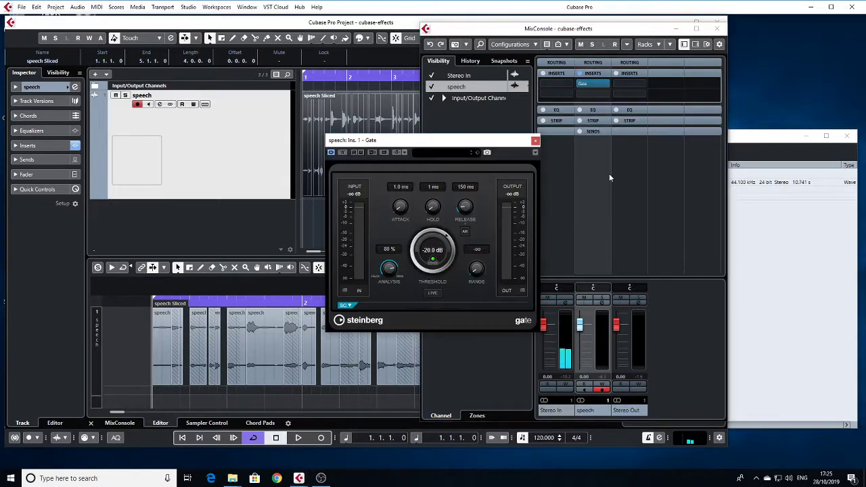
- Audition the gated speech while trying a threshold of -36.2 dB, and settle the Gate's threshold at -21.2 dB
key("space")
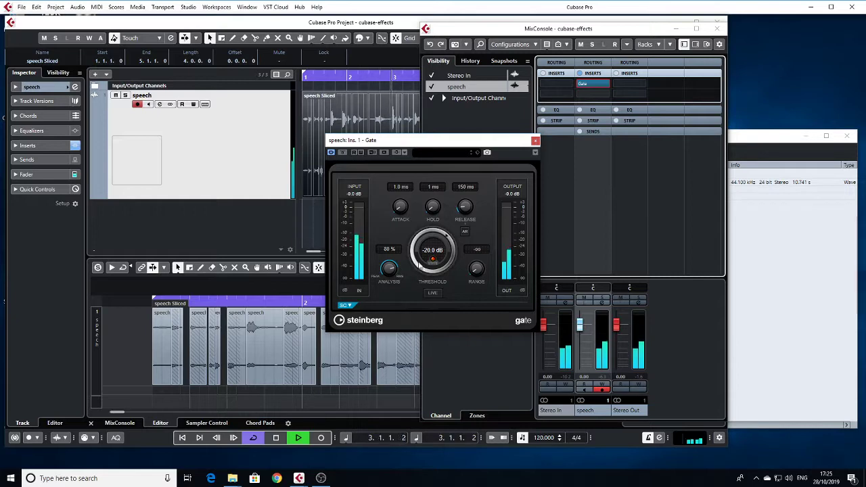
key("space")
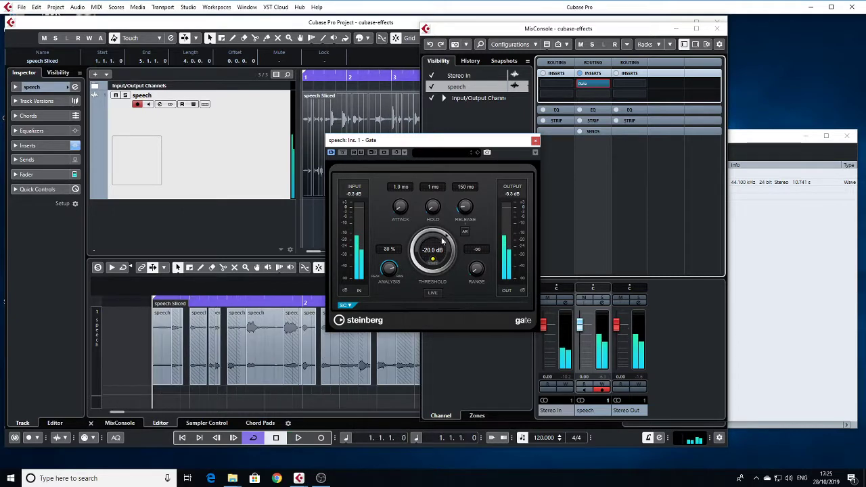
left_click_drag(441, 242, 431, 254)
key("space")
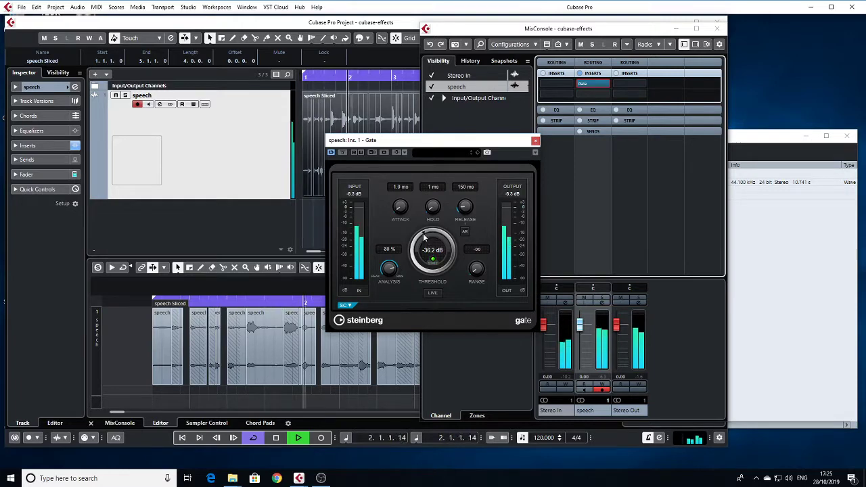
key("space")
left_click_drag(432, 250, 425, 233)
key("space")
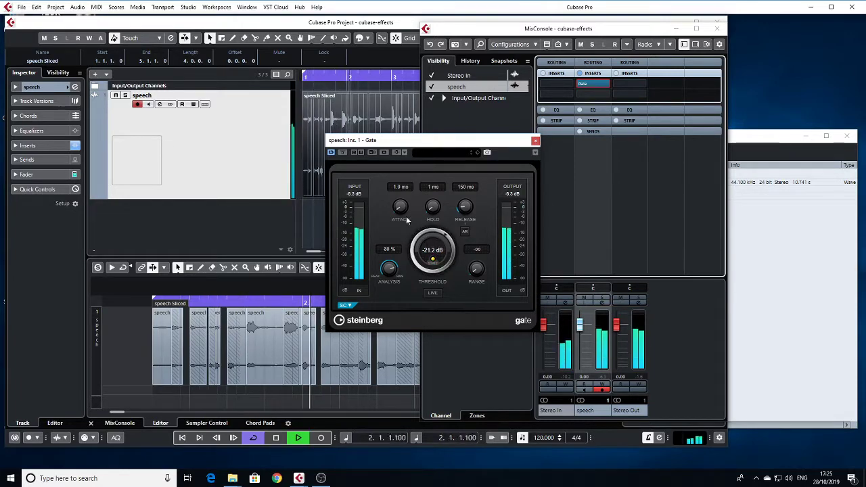
- Set the Gate's hold time to 331 ms and play the speech part with it
key("space")
left_click_drag(427, 198, 427, 192)
key("space")
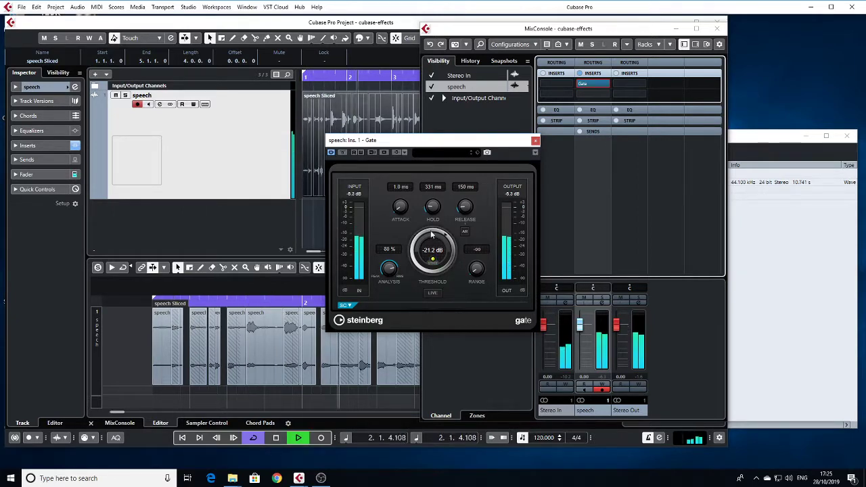
- Audition the speech with the Gate's analysis at 18 %, and compare it with the analysis at 79 %
key("space")
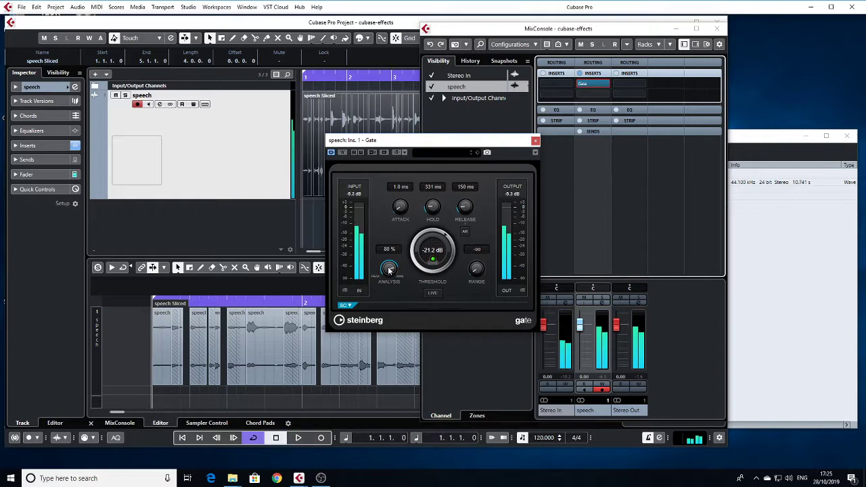
left_click_drag(390, 318, 390, 320)
key("space")
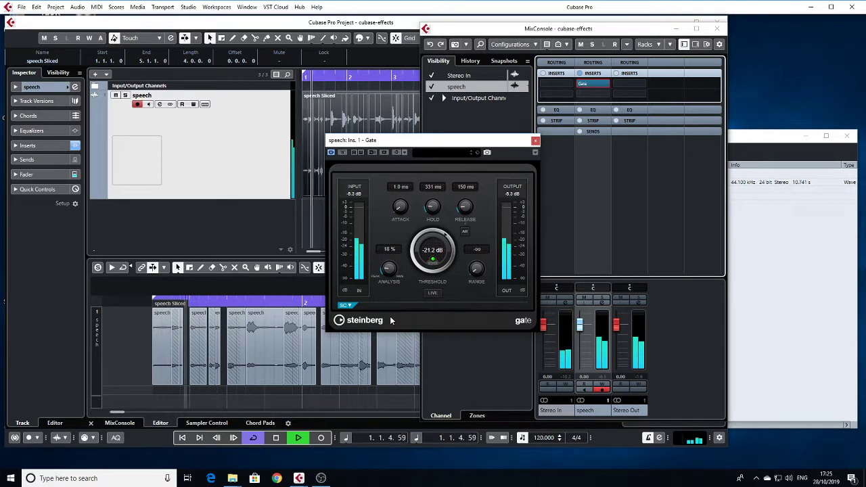
key("space")
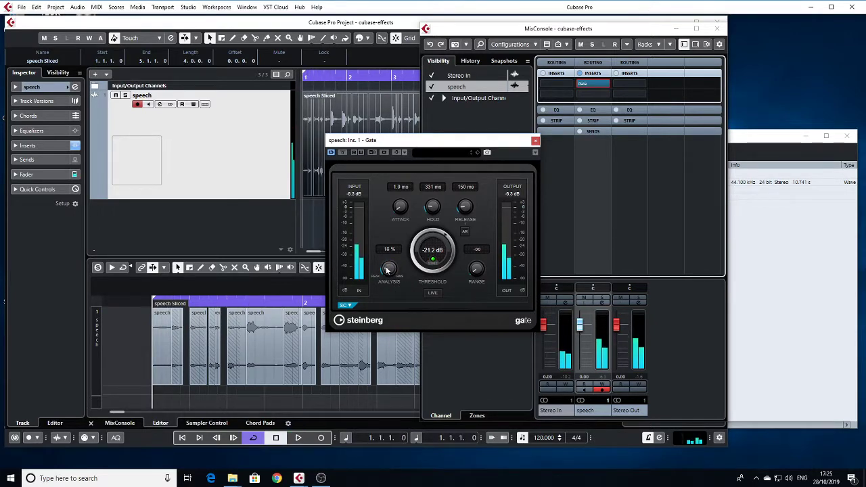
key("space")
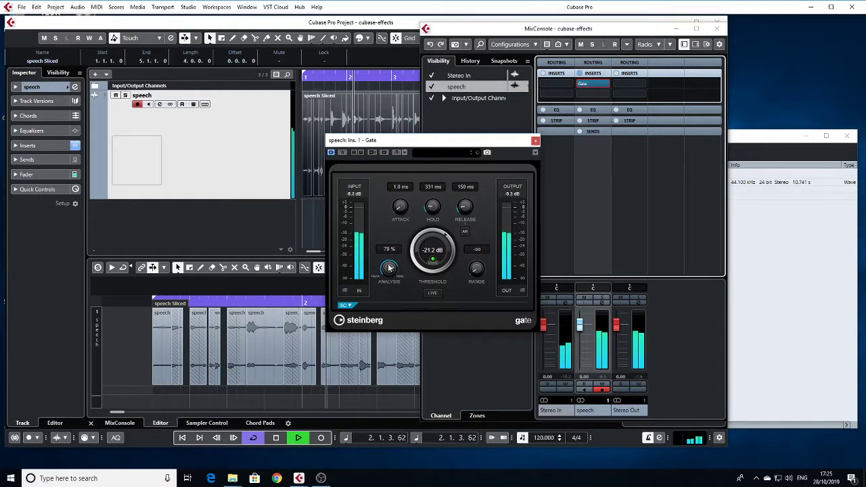
- Set the Gate's analysis to 20 %, hold to 1 ms, release to 96 ms and threshold to -16.2 dB while auditioning the speech
key("space")
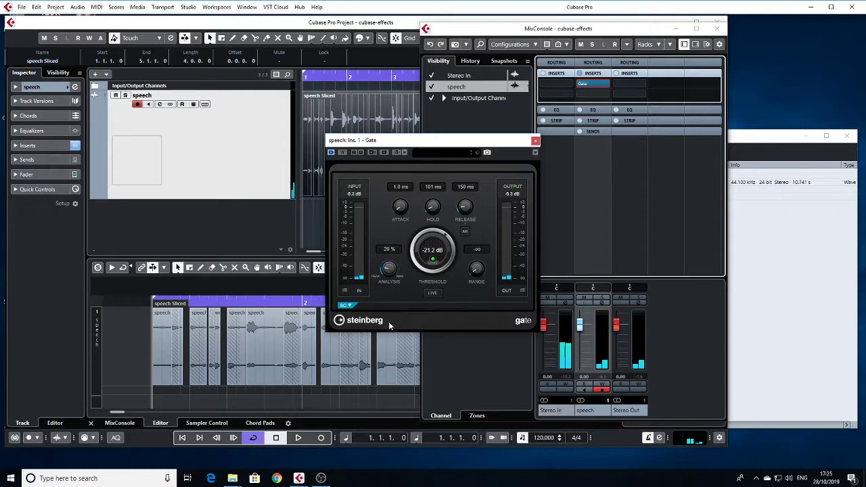
key("space")
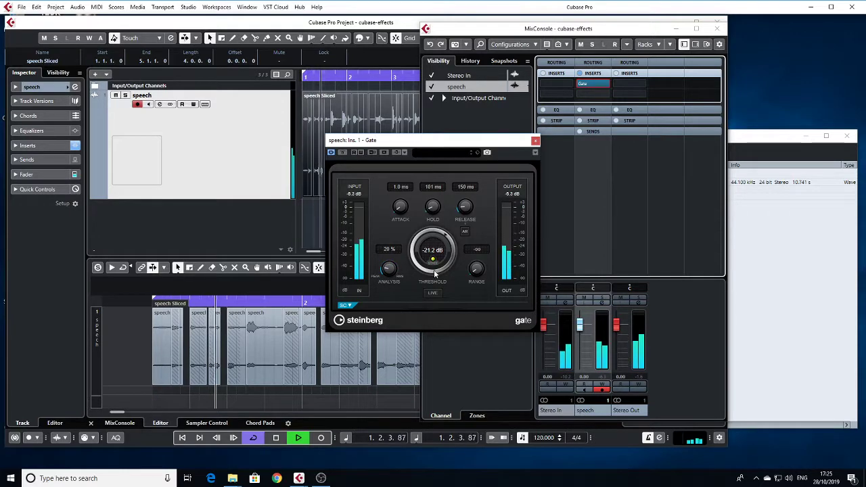
left_click_drag(436, 274, 437, 237)
left_click_drag(431, 205, 458, 215)
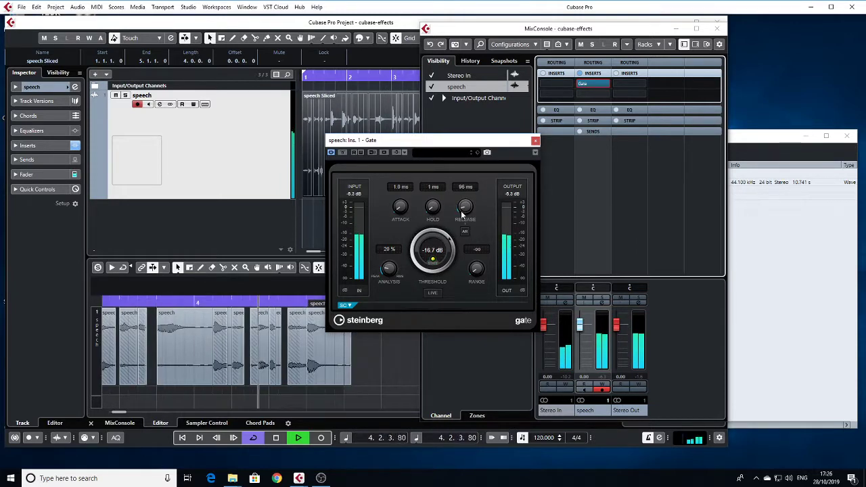
left_click_drag(434, 261, 436, 254)
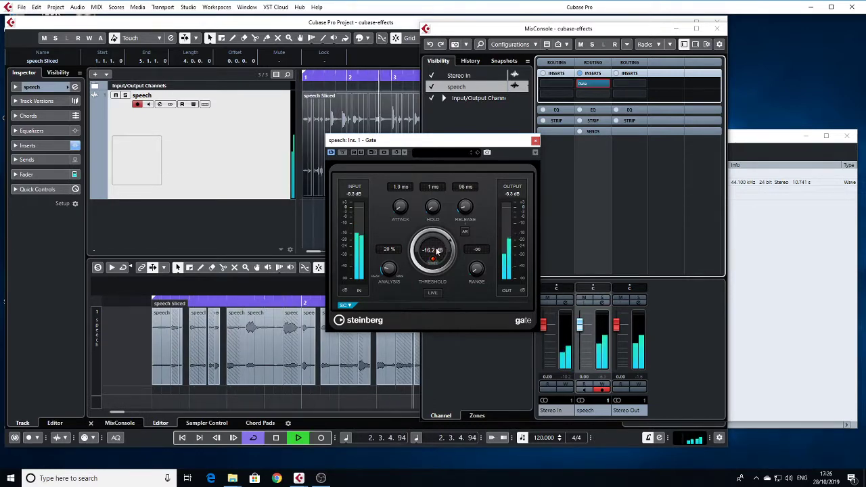
key("space")
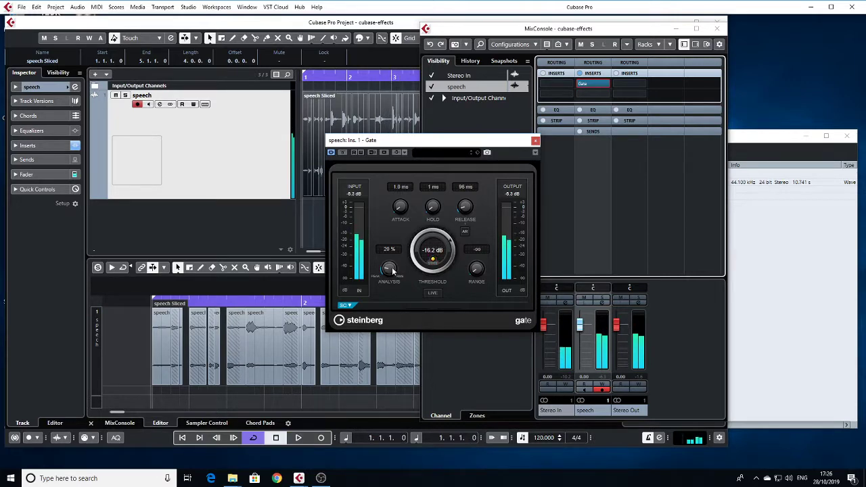
- Set the Gate's analysis to 81 % and threshold to -22.2 dB while auditioning the speech, and close the Gate window
left_click_drag(386, 270, 378, 230)
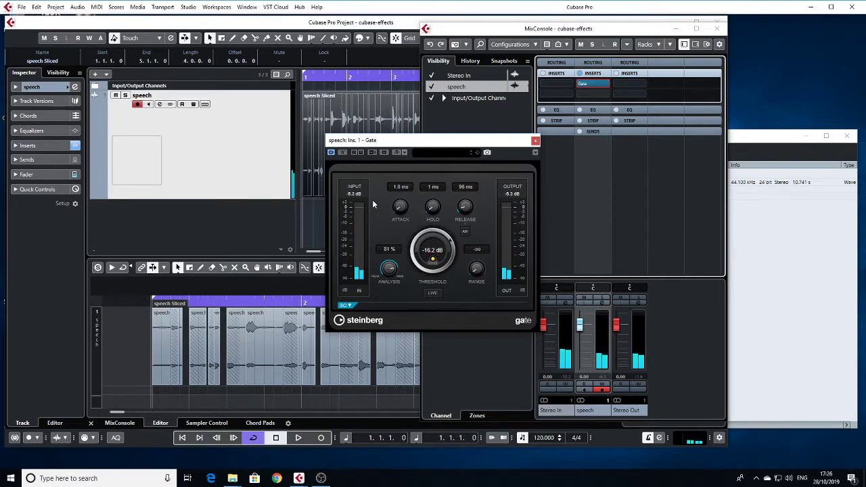
key("space")
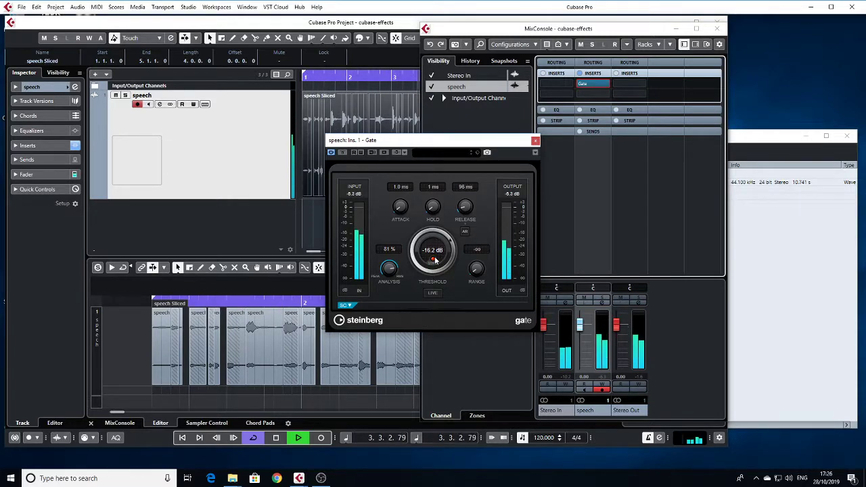
key("space")
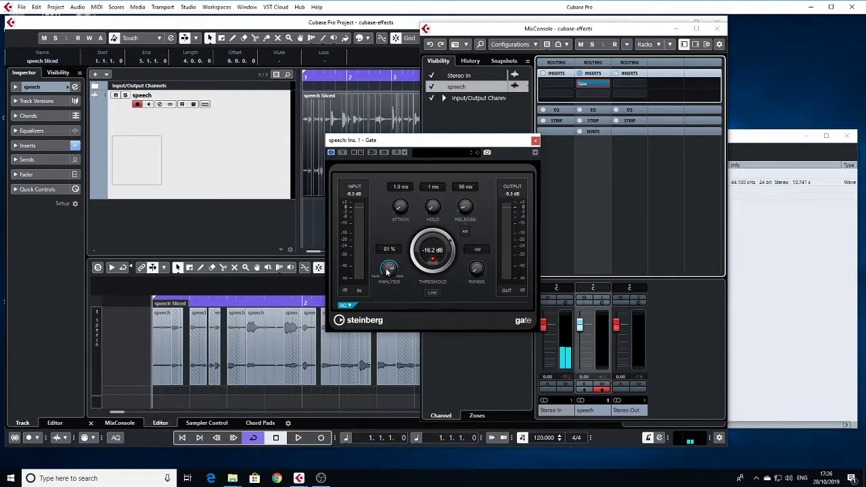
left_click_drag(436, 248, 436, 249)
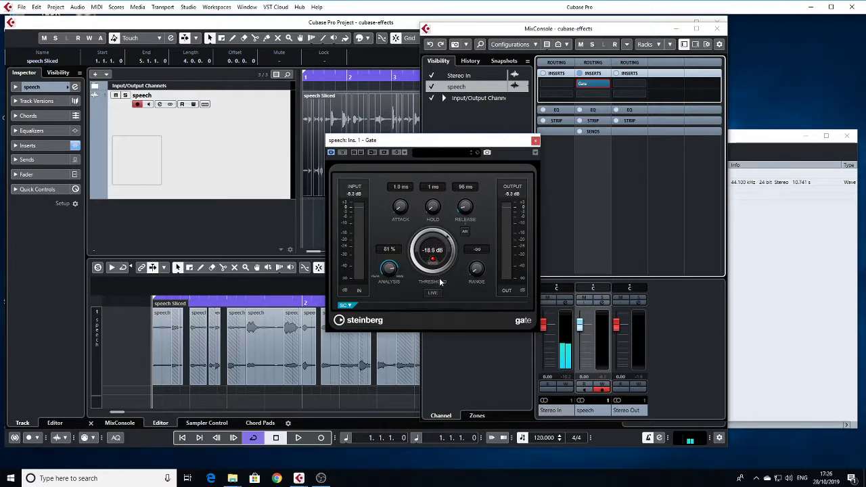
key("space")
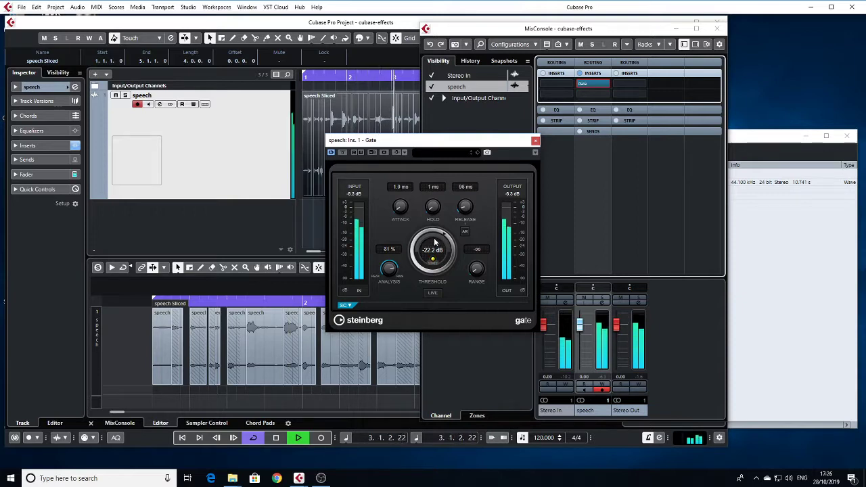
key("space")
left_click(535, 141)
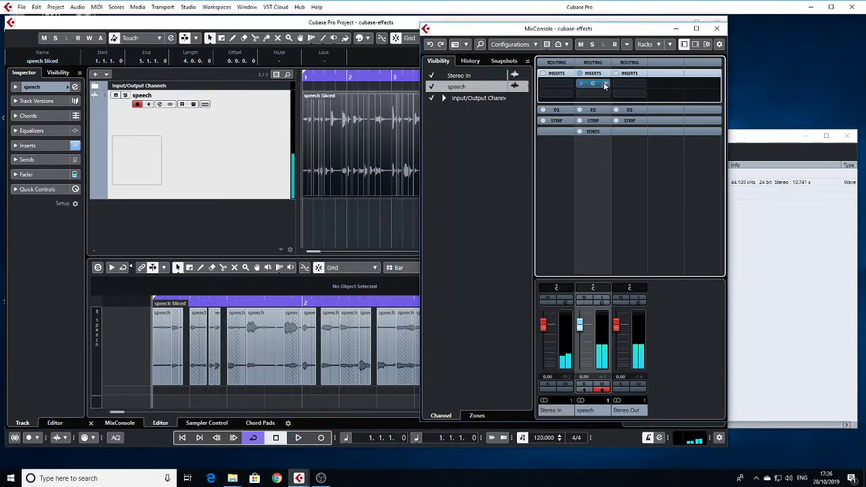
- Replace the Gate in the speech channel's first insert with the Compressor from Dynamics, discarding the Gate's changes
left_click(593, 84)
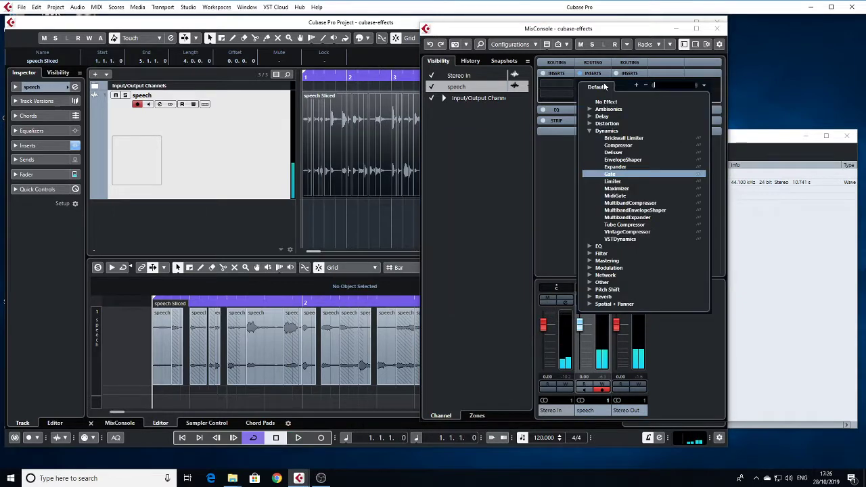
left_click(618, 145)
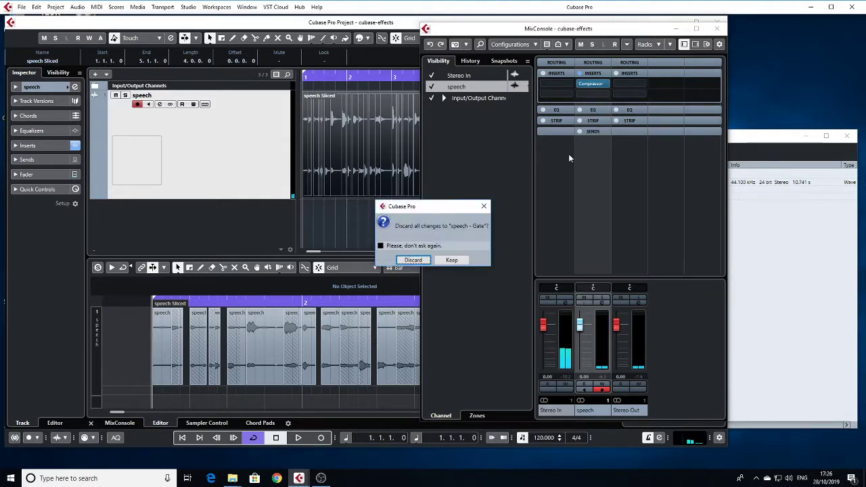
left_click(413, 260)
key("space")
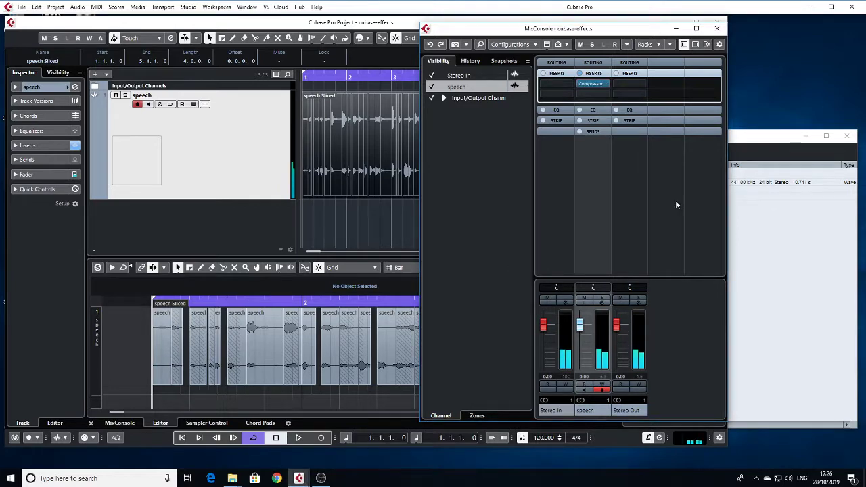
- Open the Compressor's editor and arrange it and the MixConsole so that all Compressor controls and the channel faders are in view
left_click(593, 84)
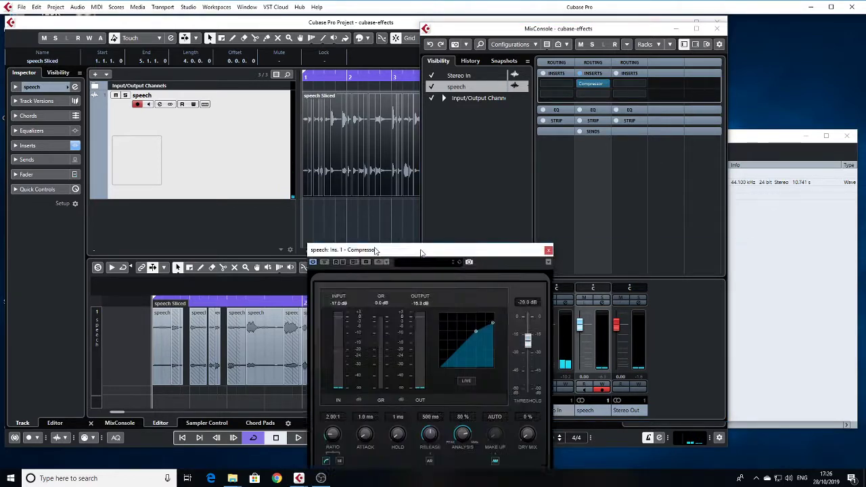
left_click_drag(423, 254, 346, 158)
left_click_drag(609, 24, 695, 27)
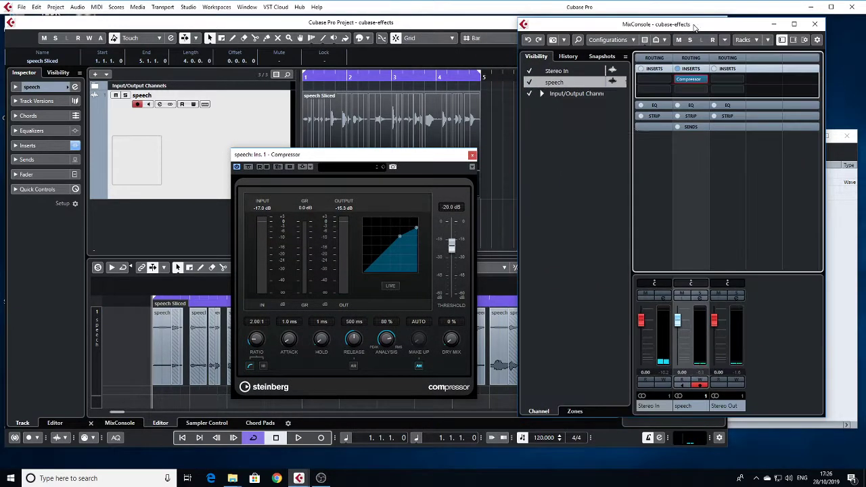
left_click_drag(373, 158, 470, 109)
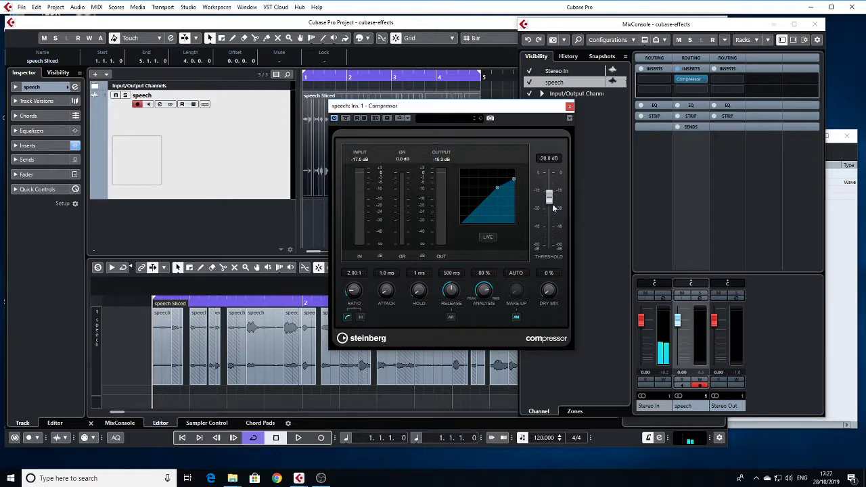
- Shape the Compressor's curve to a threshold of -22.1 dB and a ratio of 1.96:1, and play the speech with it
left_click_drag(549, 196, 488, 200)
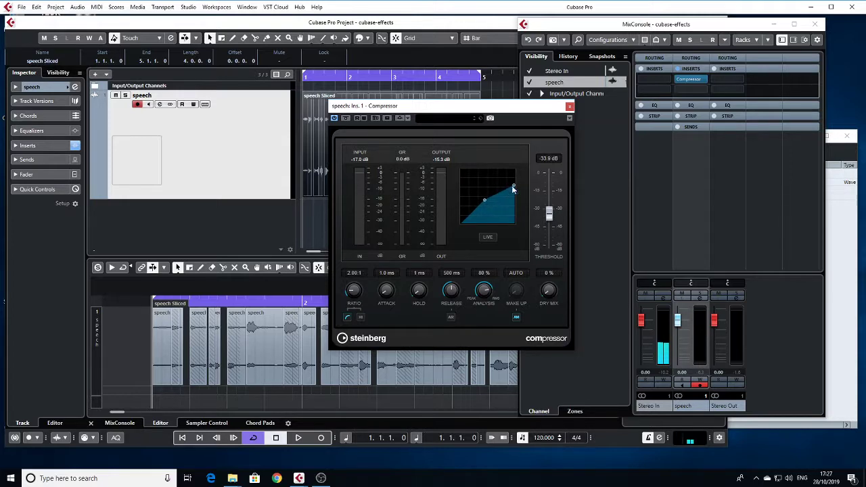
left_click_drag(514, 173, 513, 169)
left_click_drag(485, 198, 489, 195)
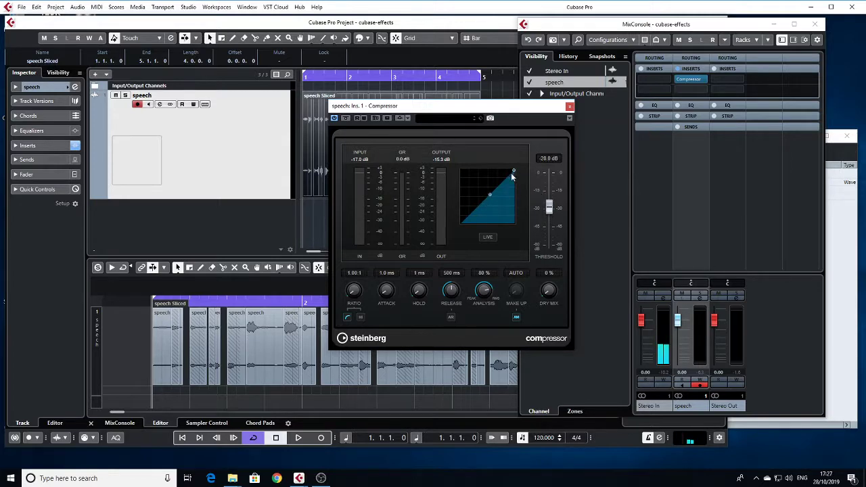
left_click_drag(492, 197, 516, 179)
key("space")
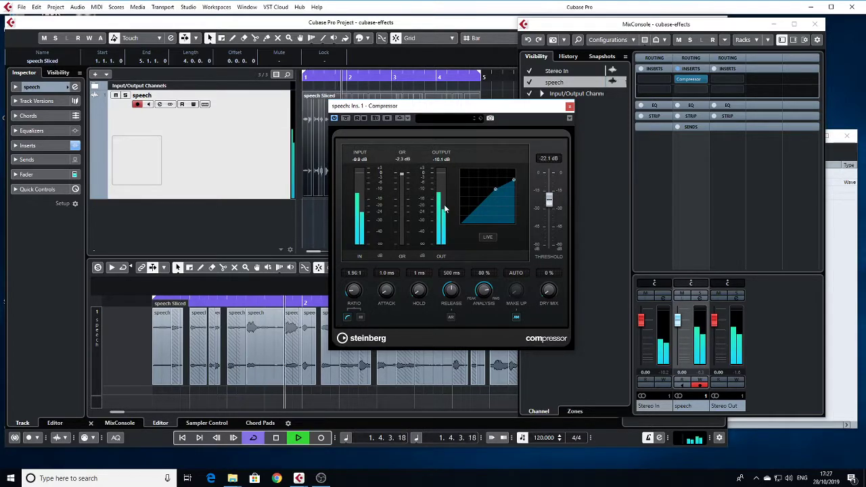
key("space")
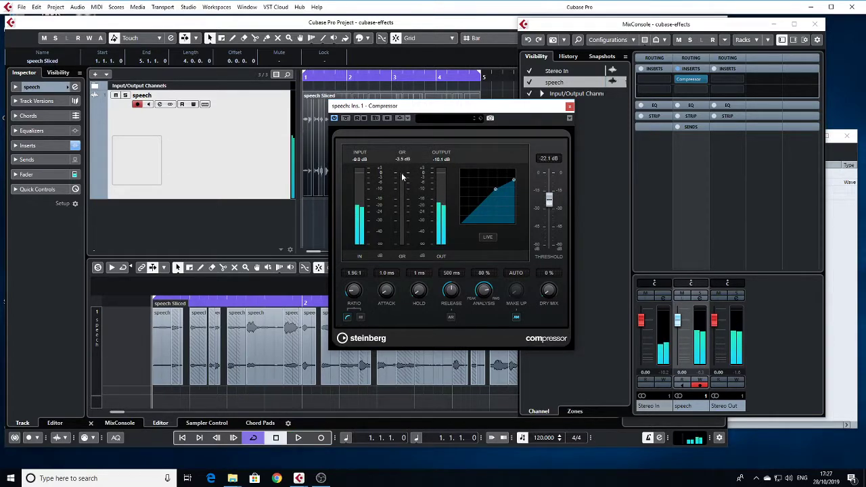
- Lower the Compressor's threshold to -38.2 dB and audition the speech
left_click_drag(549, 198, 549, 218)
key("space")
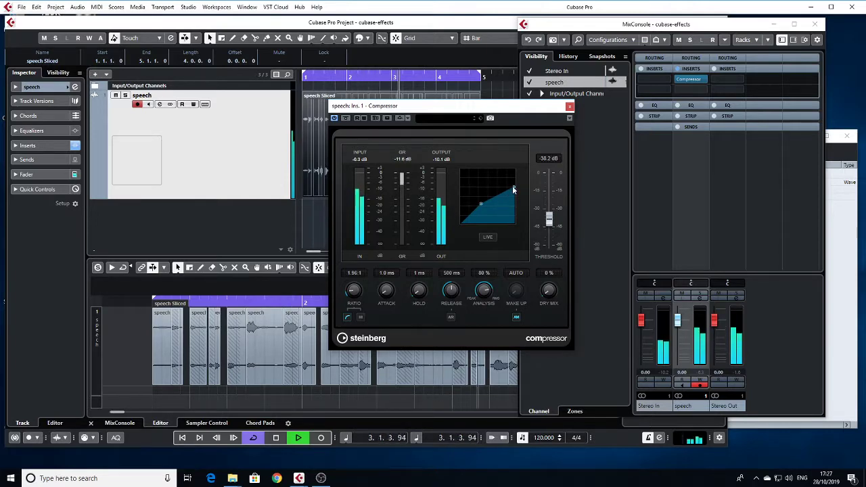
key("space")
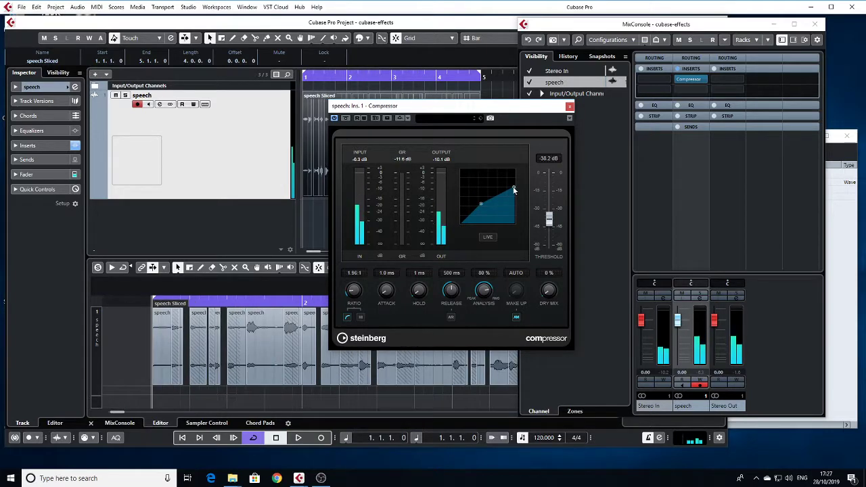
- Play the speech with the Compressor bypassed and reactivated to compare the original and compressed sound
key("space")
left_click(346, 119)
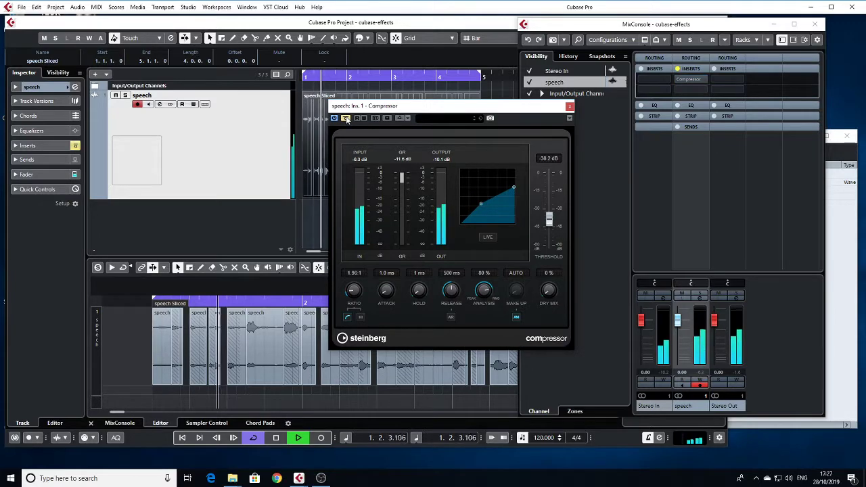
left_click(347, 119)
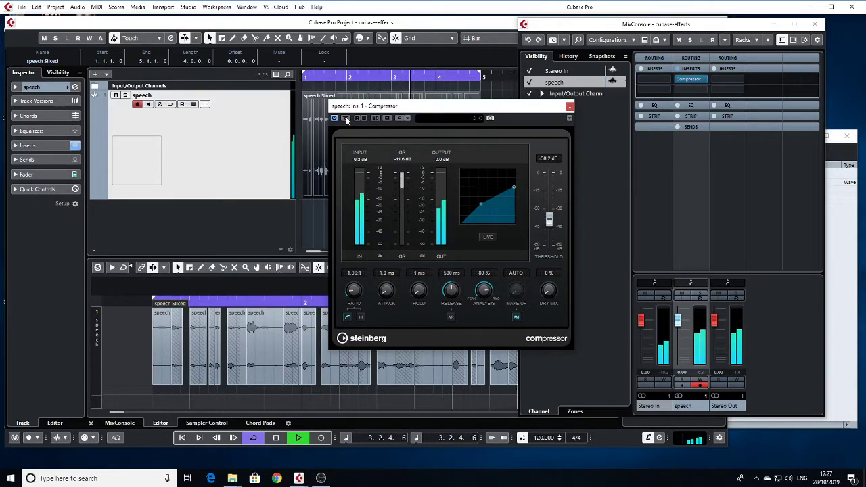
key("space")
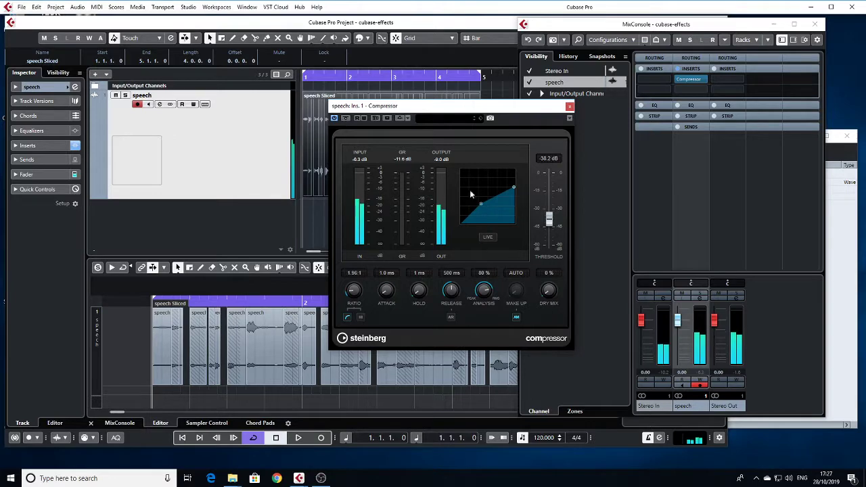
- Switch the Compressor's automatic make-up gain off and on again, and set the ratio to 8.00:1
left_click(516, 317)
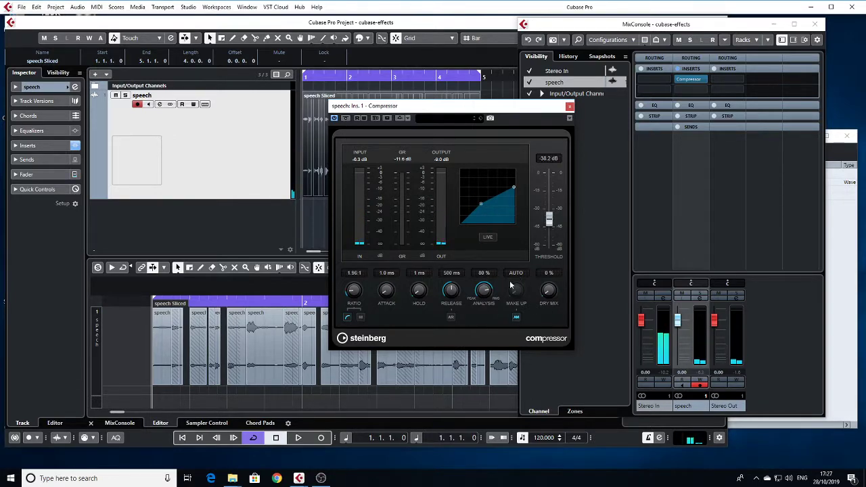
left_click(516, 317)
left_click_drag(514, 190, 513, 200)
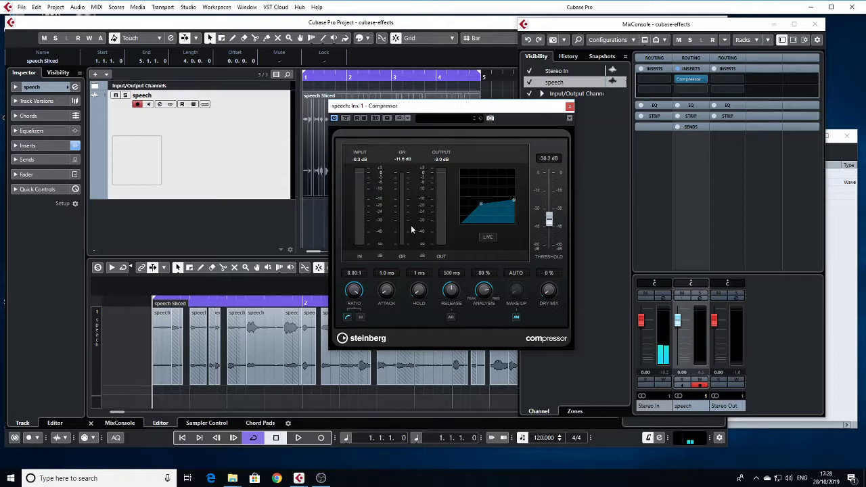
- Audition the speech at the 8.00:1 ratio, comparing it with the Compressor bypassed and active
key("space")
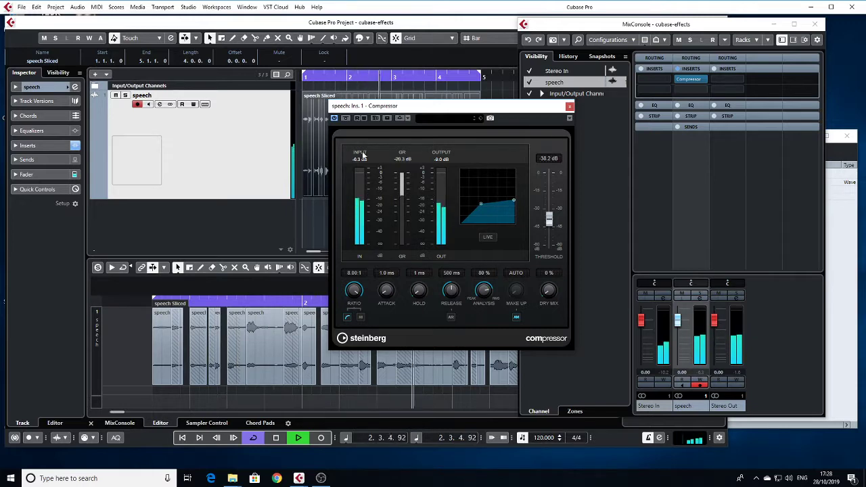
left_click(345, 118)
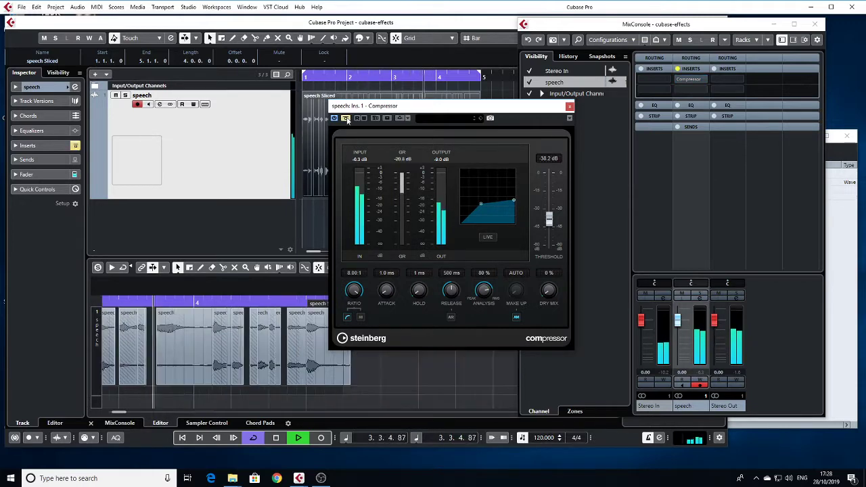
left_click(346, 118)
key("space")
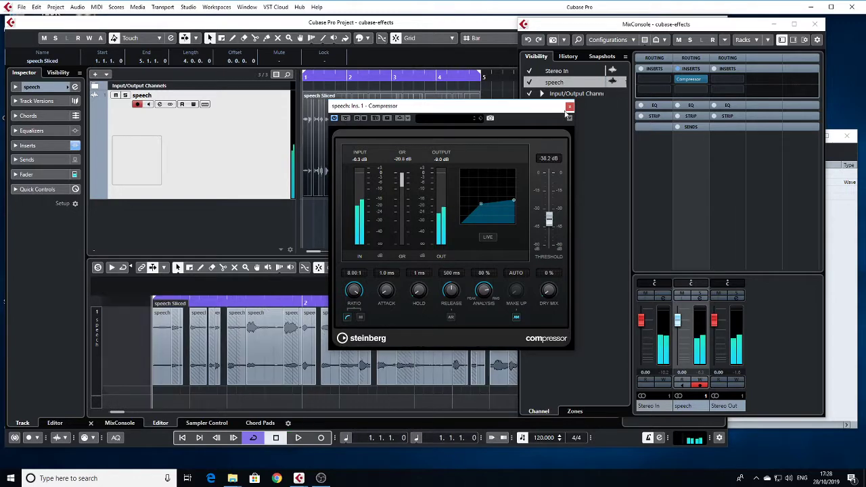
- Reopen the Compressor on the speech channel, set its ratio to 6.14:1, and audition the speech
left_click(569, 106)
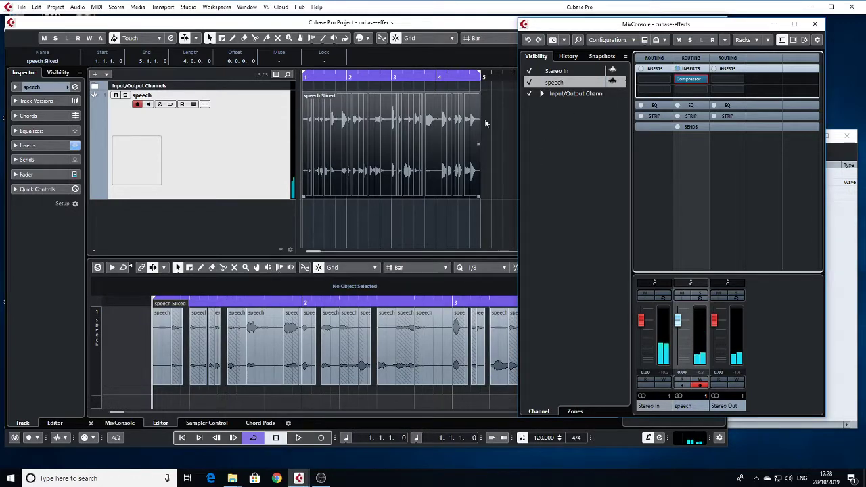
left_click(690, 79)
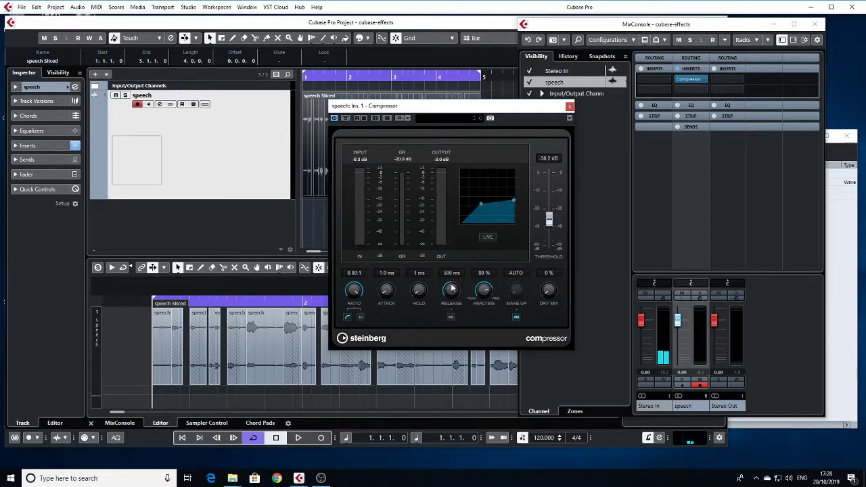
left_click_drag(355, 291, 354, 313)
key("space")
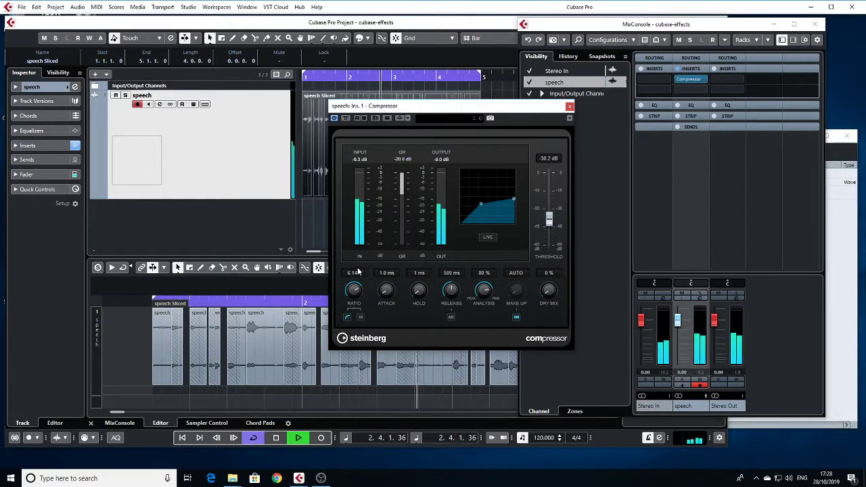
key("space")
left_click_drag(454, 110, 612, 134)
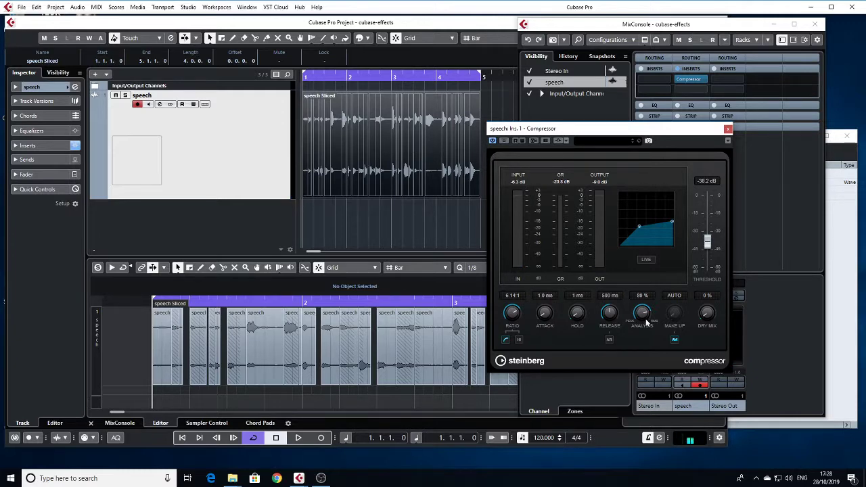
left_click(728, 129)
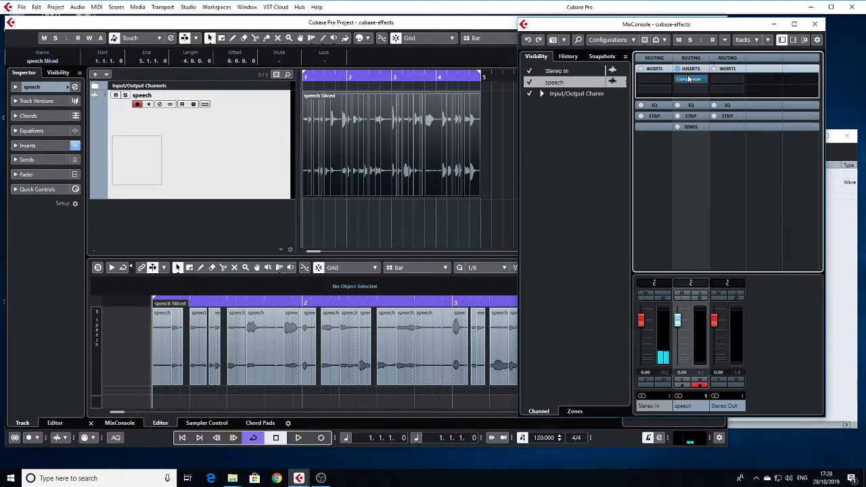
- Delete the sliced speech part from the track and remove the speech clip from the Pool
left_click(308, 138)
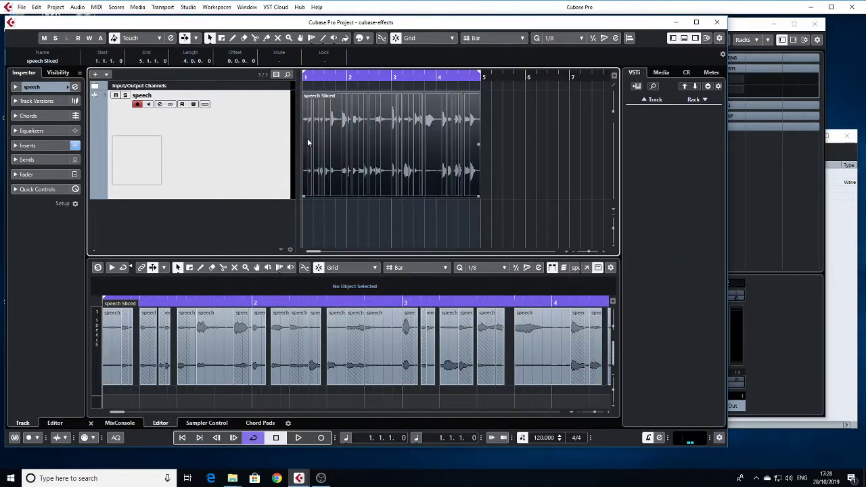
key("Delete")
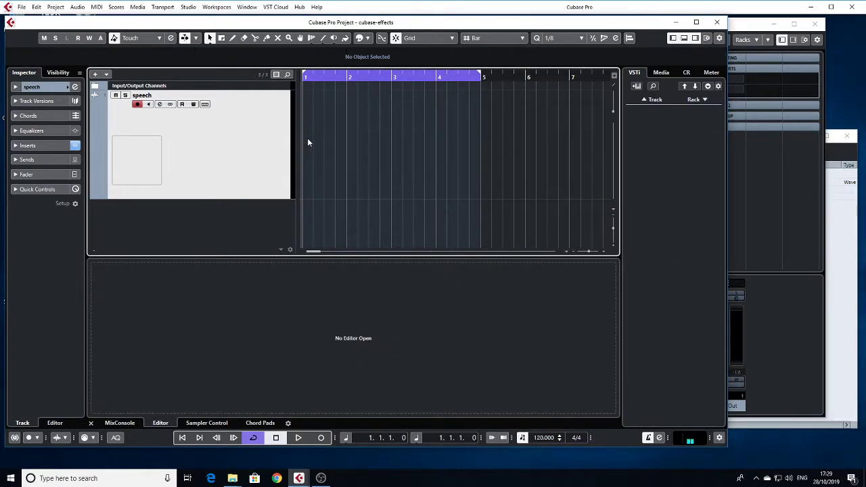
left_click(844, 243)
left_click(473, 182)
right_click(477, 183)
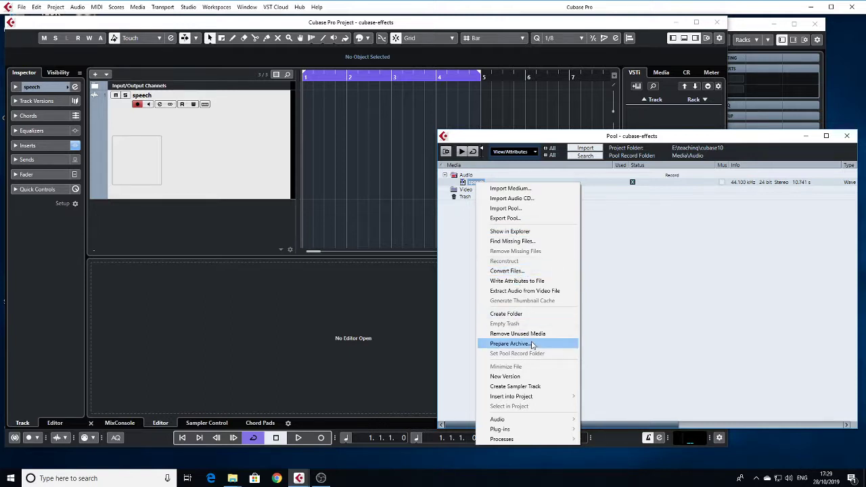
left_click(567, 334)
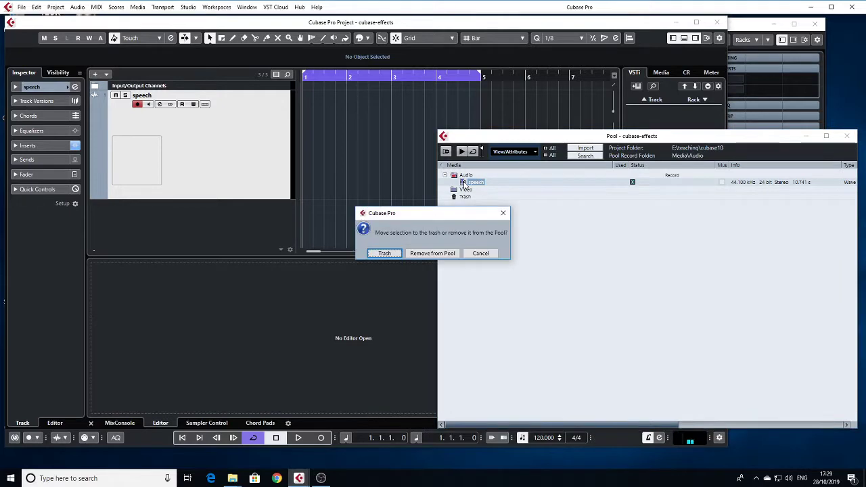
left_click(441, 254)
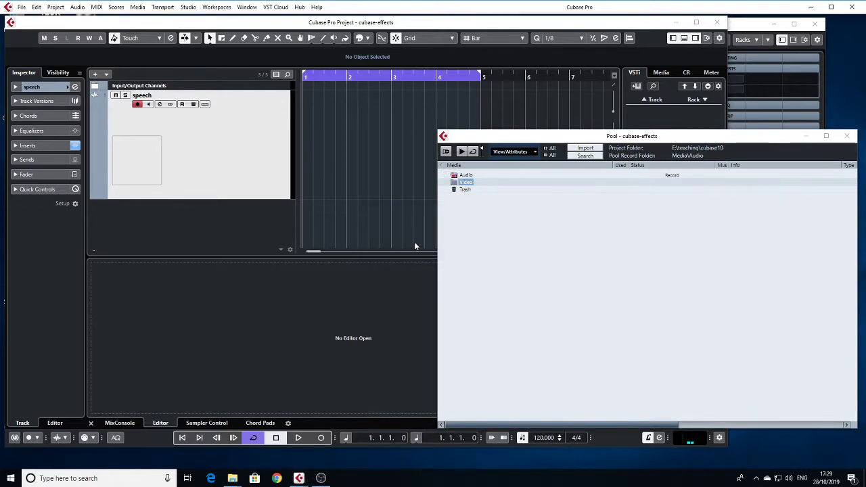
- Import the original speech audio file into the Pool with the offered import options
left_click(586, 148)
double_click(293, 193)
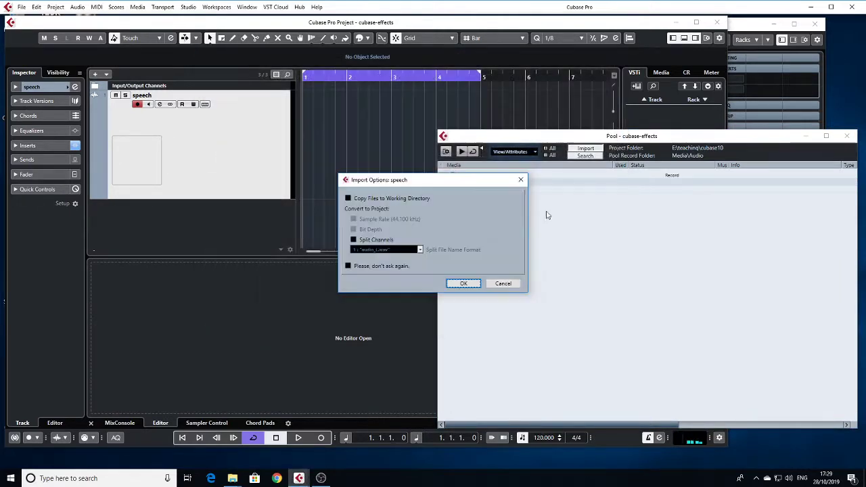
left_click(464, 284)
- Place the speech clip from the Pool at bar 1 of the speech track and play it briefly
left_click_drag(463, 182, 332, 113)
key("space")
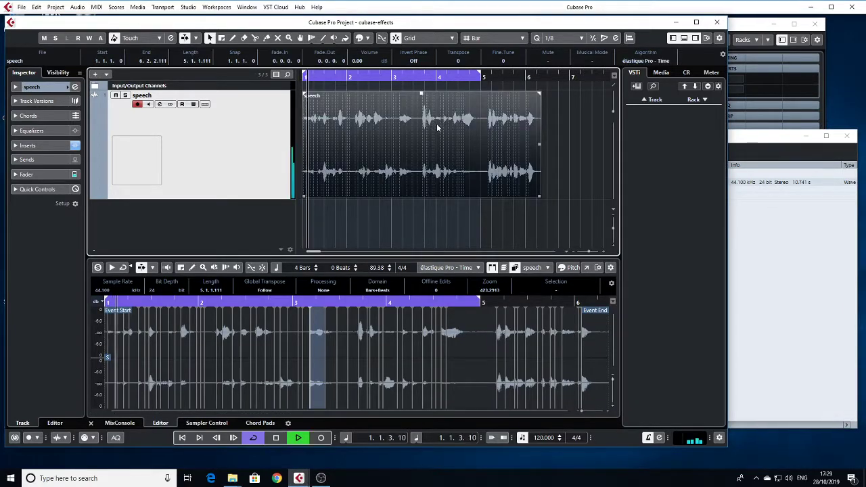
left_click(488, 140)
key("space")
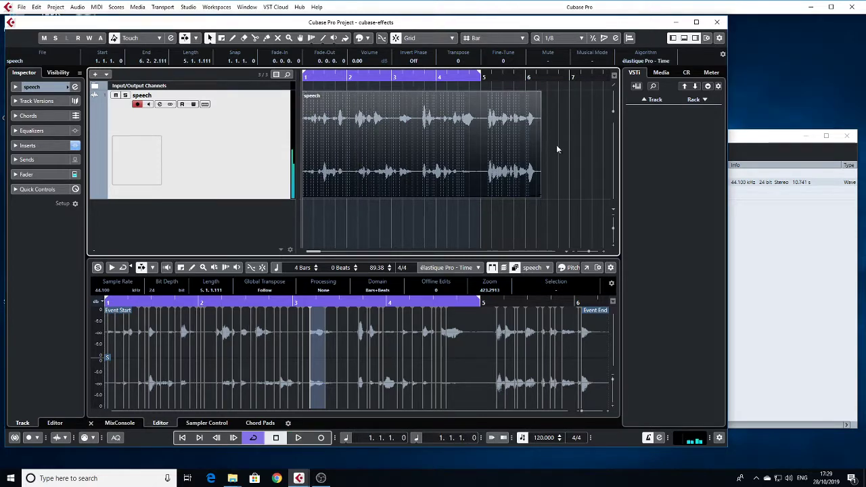
- While the speech plays, set the Compressor's attack to 5.0 ms, threshold to -46.2 dB and ratio to 8.00:1
key("F3")
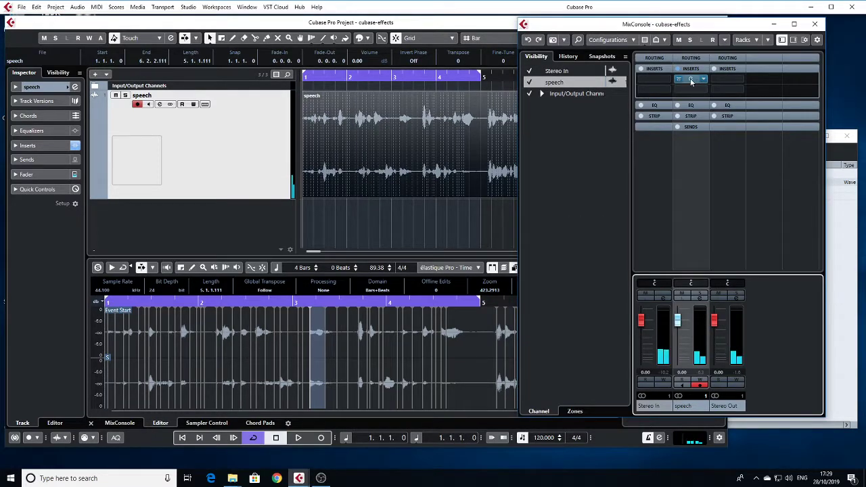
left_click(691, 80)
key("space")
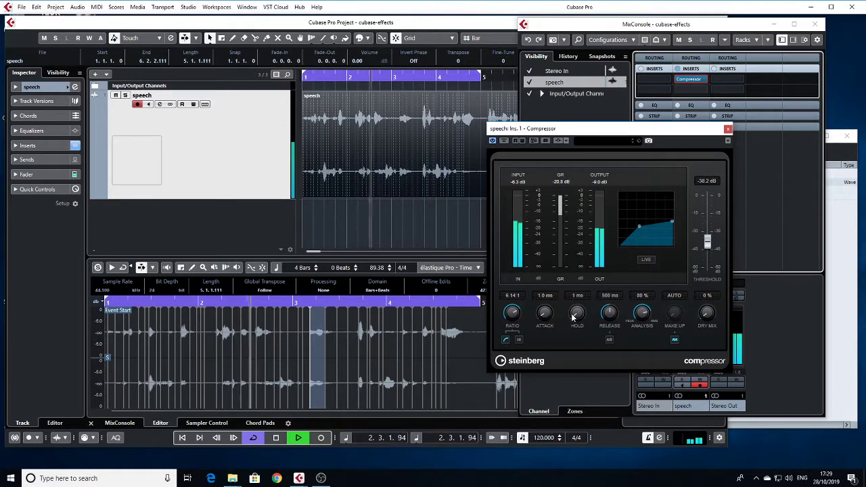
mouse_move(542, 317)
left_mouse_down()
mouse_move(541, 309)
mouse_move(541, 317)
left_mouse_up()
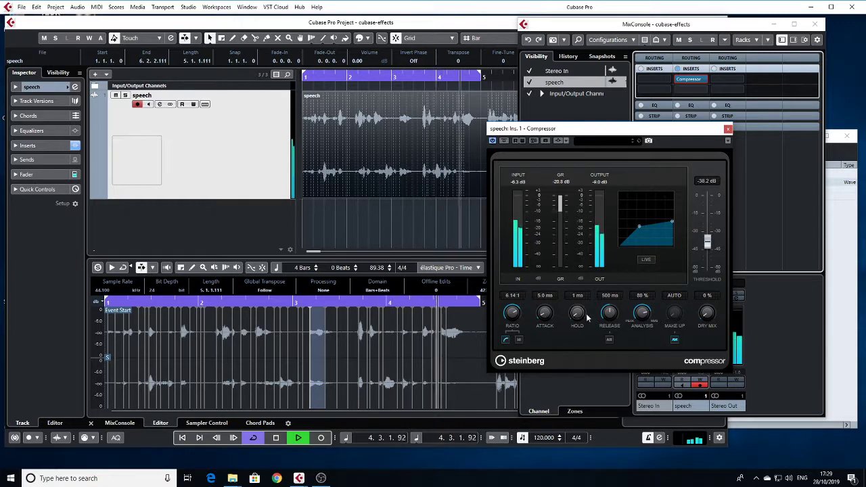
left_click_drag(639, 225, 670, 240)
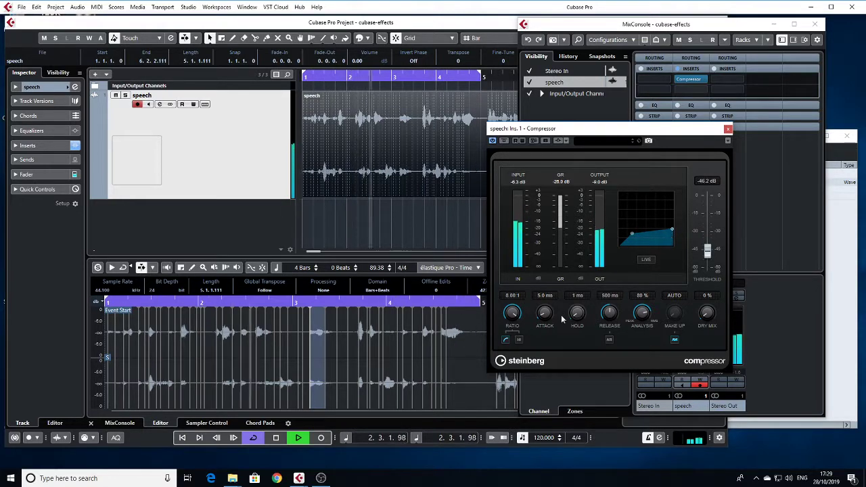
key("space")
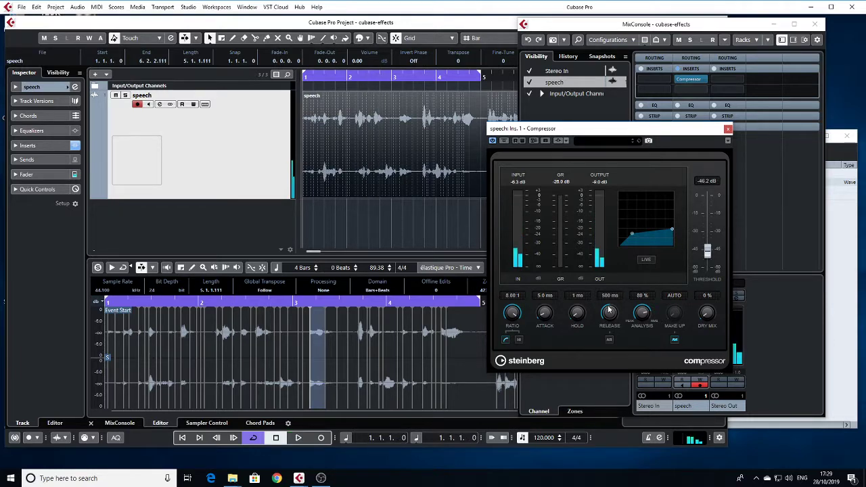
- Shorten the Compressor's release to 89 ms and audition the speech
left_click_drag(610, 312, 600, 336)
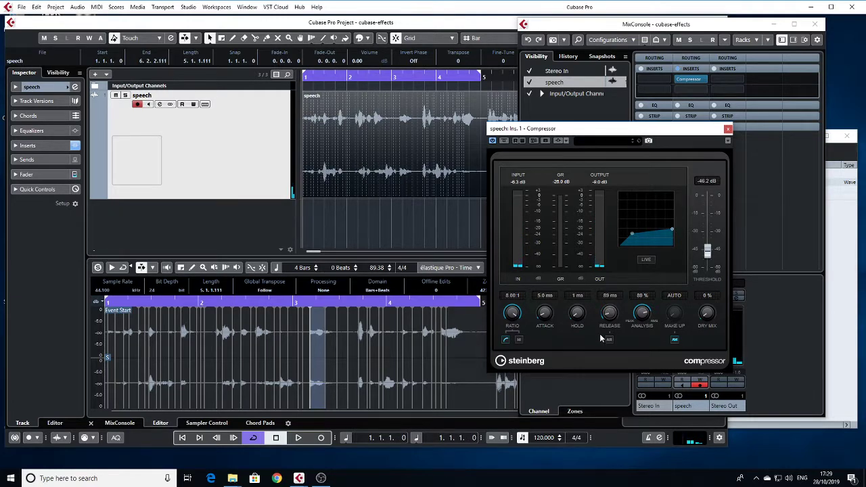
key("space")
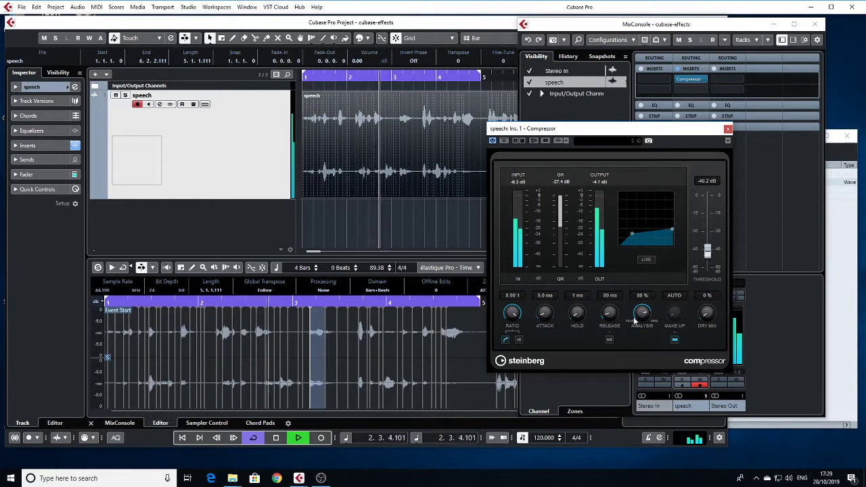
key("space")
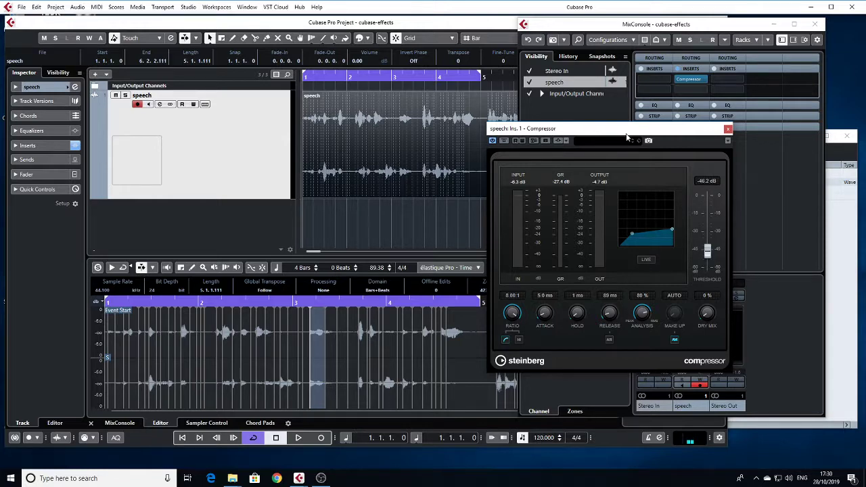
- Compare the speech with the Compressor active and bypassed during playback, leaving the effect active and closing its window
key("space")
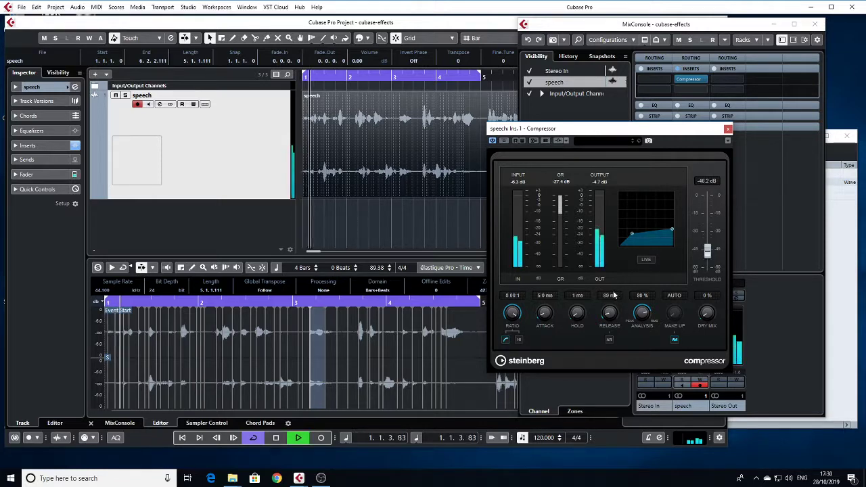
left_click(505, 141)
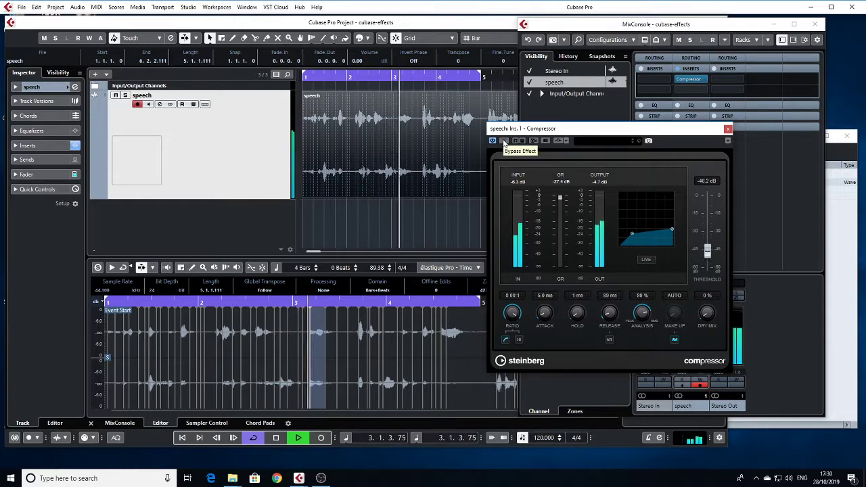
key("space")
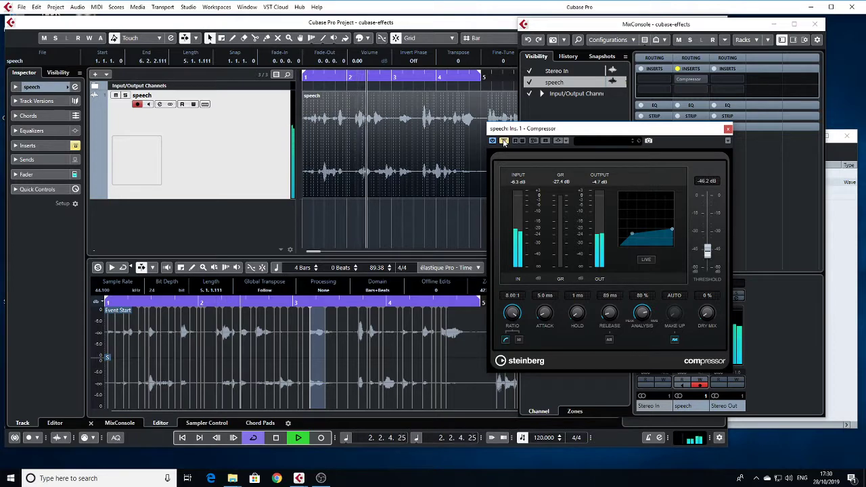
left_click(504, 141)
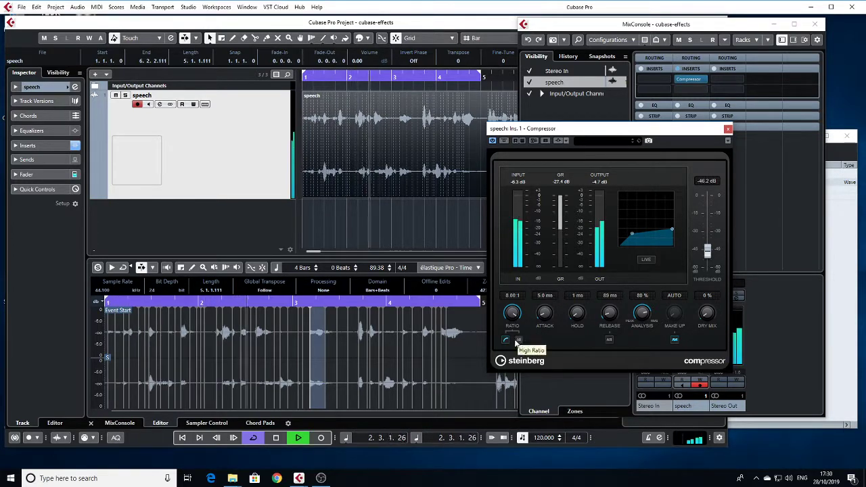
key("space")
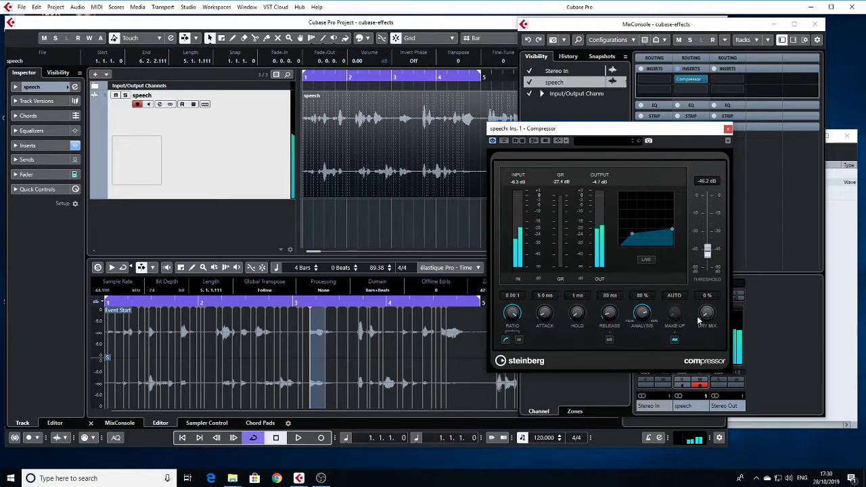
left_click(728, 129)
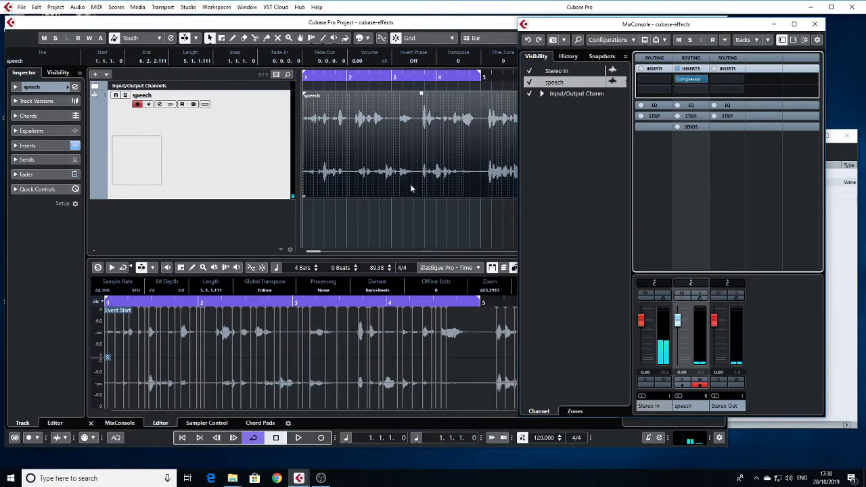
- Edit the speech event's hitpoints with a low threshold and create audio slices from them
left_click(371, 147)
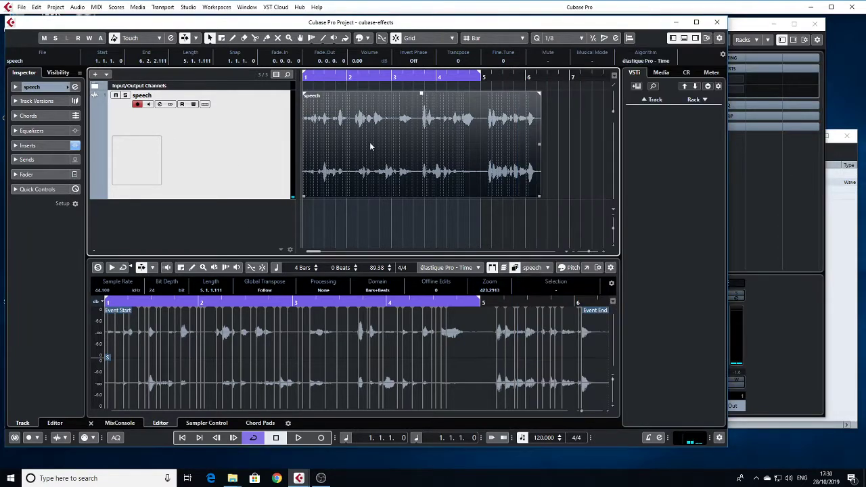
double_click(370, 146)
left_click(74, 151)
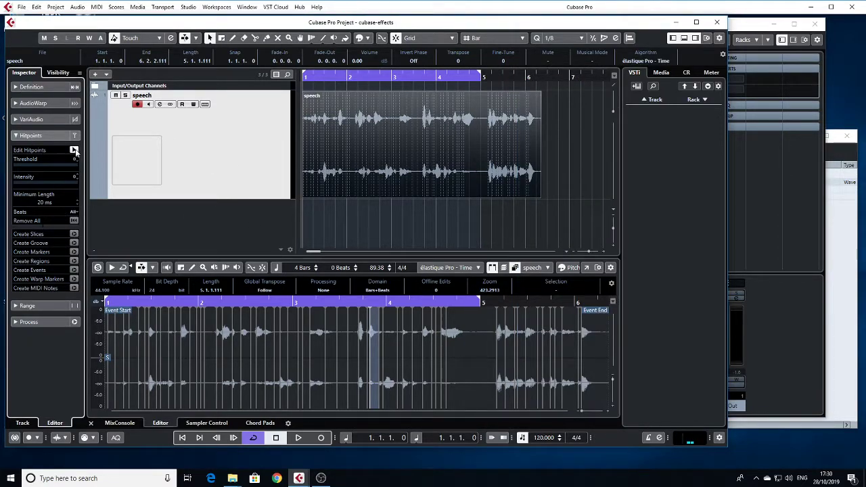
left_click(72, 150)
left_click_drag(51, 166, 16, 168)
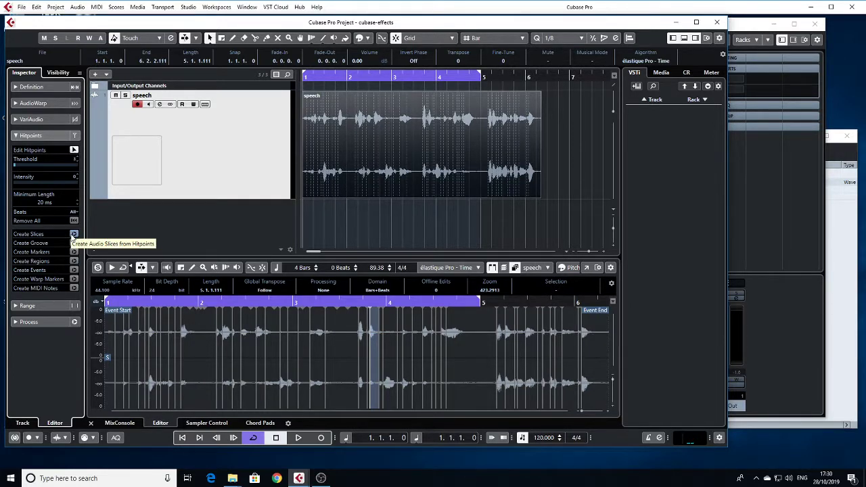
left_click(72, 234)
left_click(379, 183)
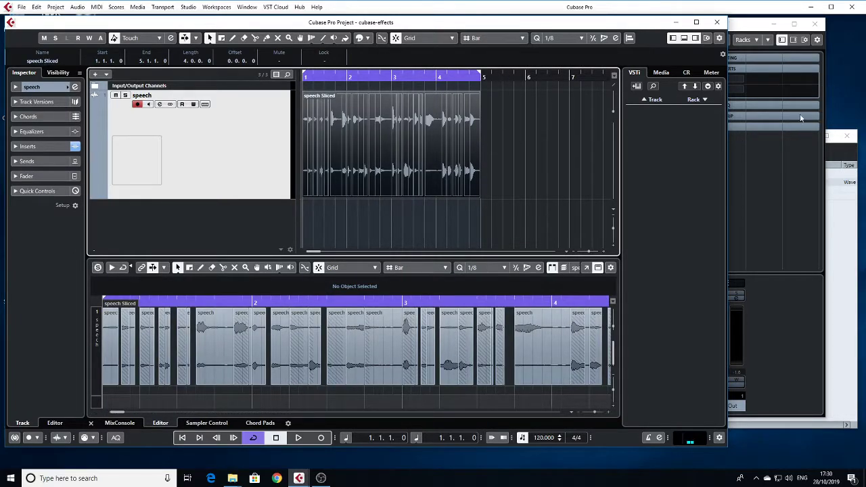
- Replace the speech channel's Compressor insert with PingPongDelay and turn off the delay's tempo sync
left_click(744, 26)
left_click(702, 82)
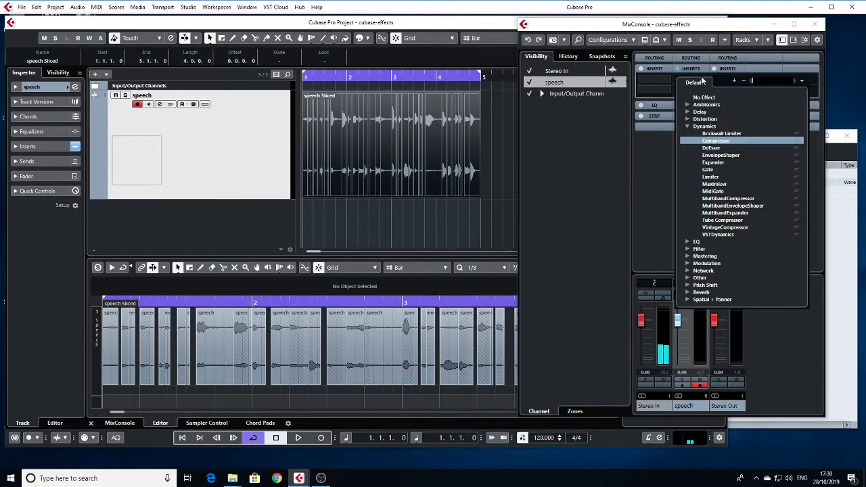
left_click(687, 112)
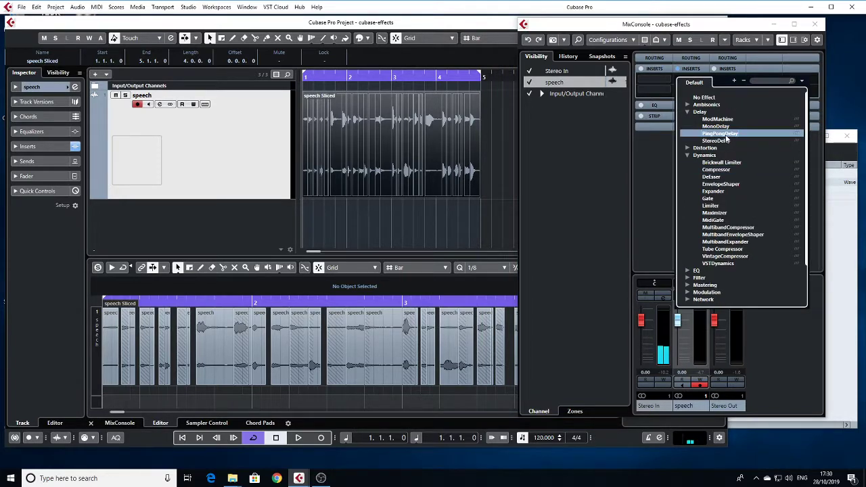
left_click(722, 133)
left_click(415, 260)
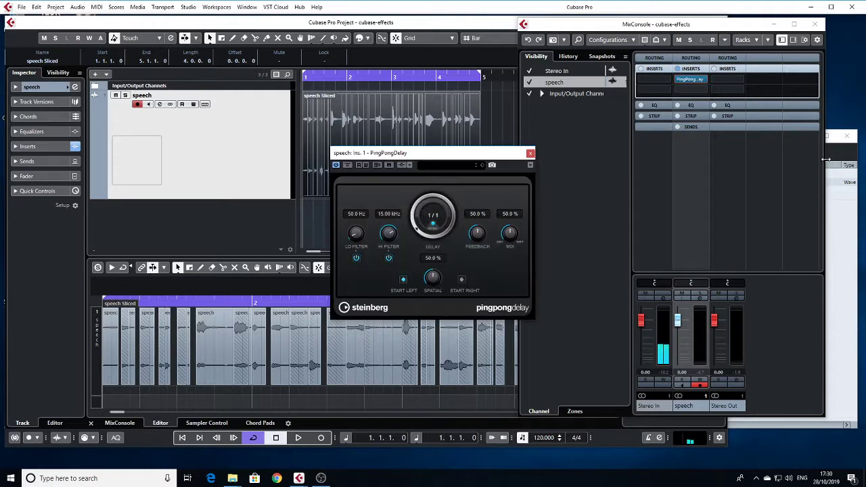
left_click(433, 225)
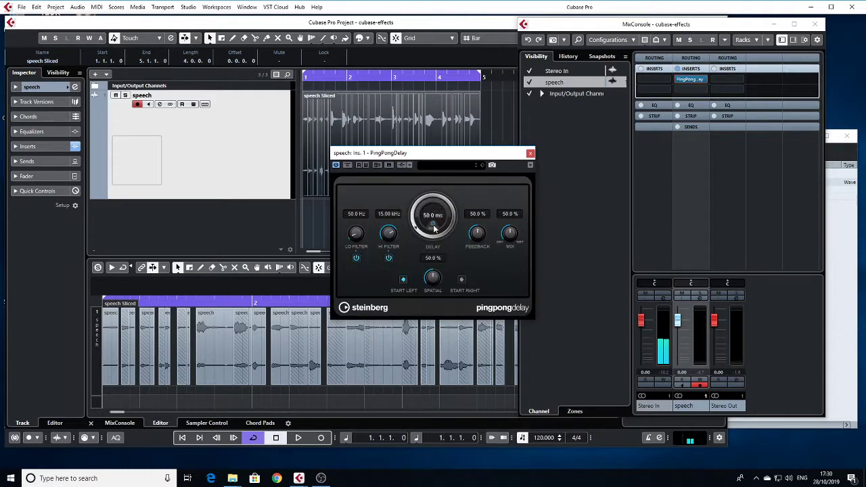
- Set the PingPongDelay's unsynced delay time to 50.0 ms and audition the speech
left_click(434, 226)
left_click_drag(422, 229, 417, 231)
key("space")
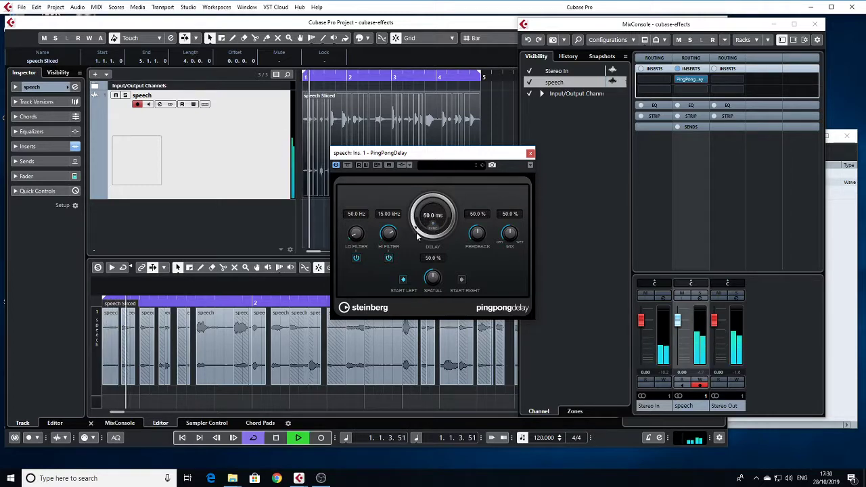
- Turn on the PingPongDelay's tempo sync and lower its feedback to 0 %
left_click(433, 226)
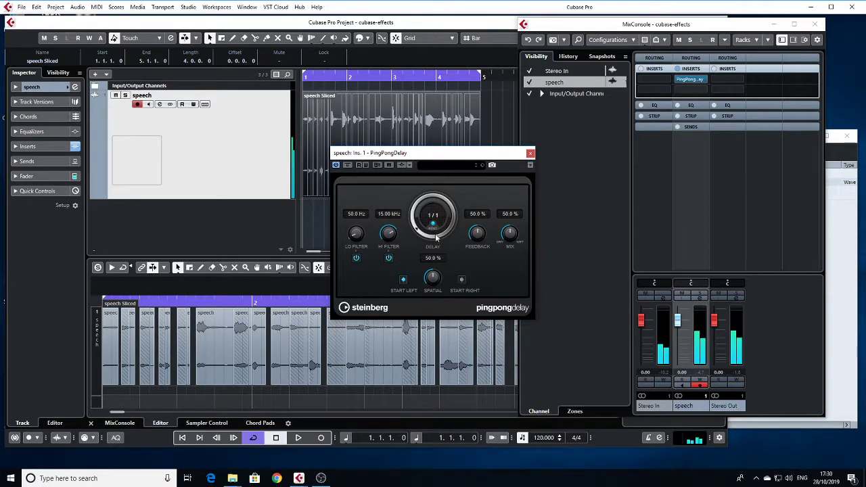
key("space")
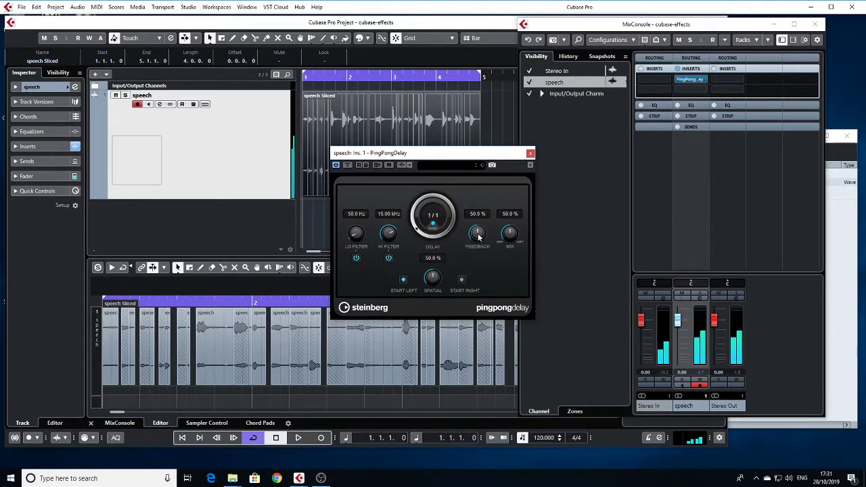
left_click_drag(478, 234, 471, 275)
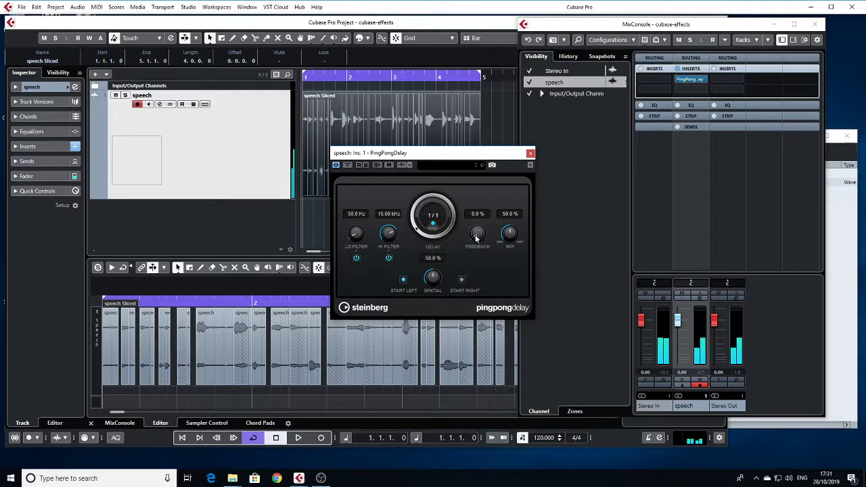
- Set the synced delay time to 1/8 and audition the speech
left_click(433, 226)
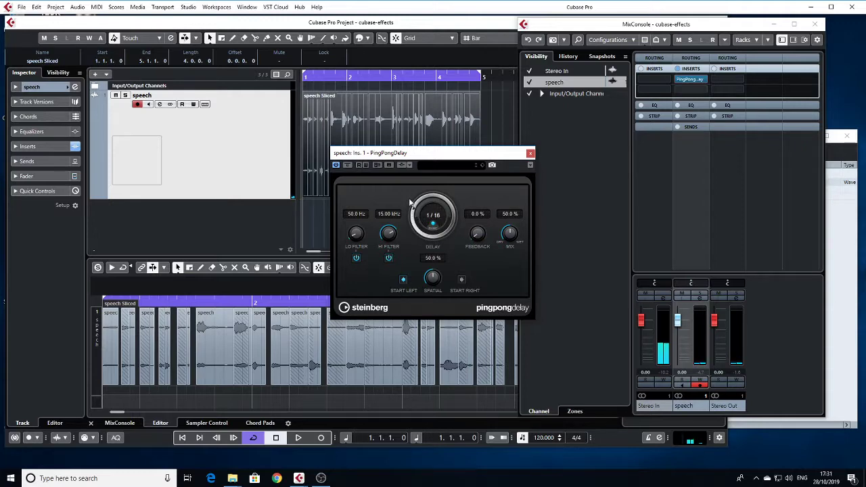
left_click_drag(410, 202, 410, 208)
key("space")
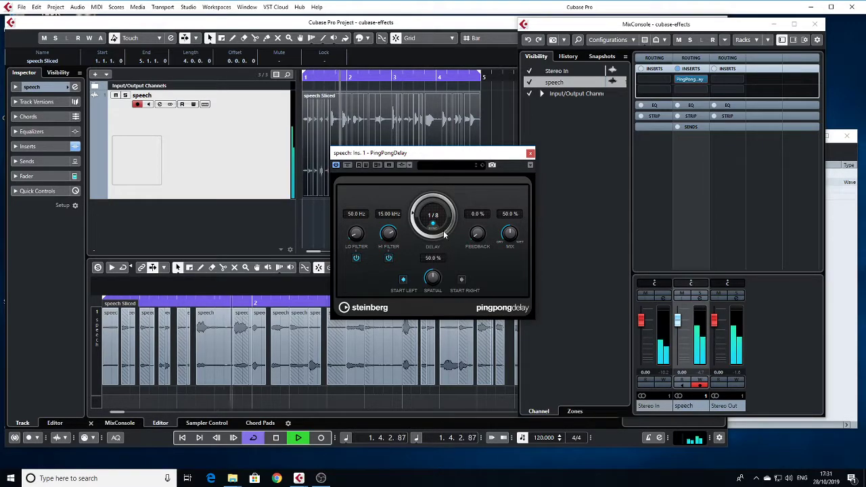
key("space")
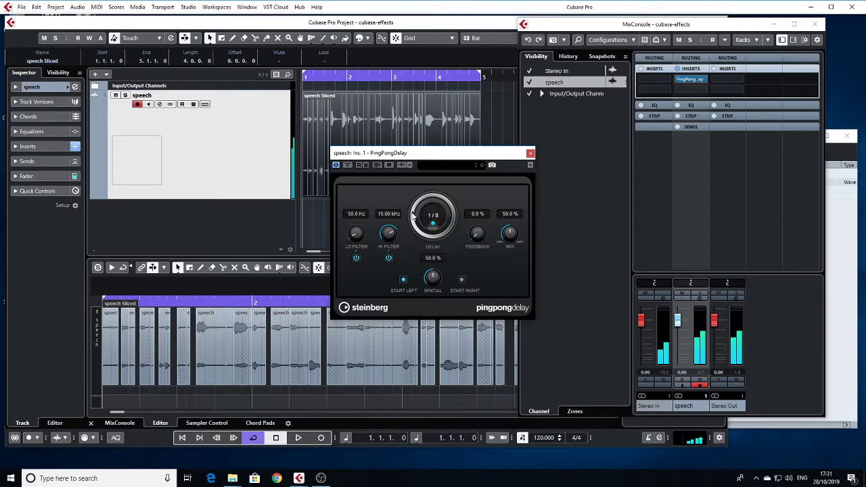
- Audition the speech with the PingPongDelay's synced delay time at 1/16 and at 1/8 T
key("space")
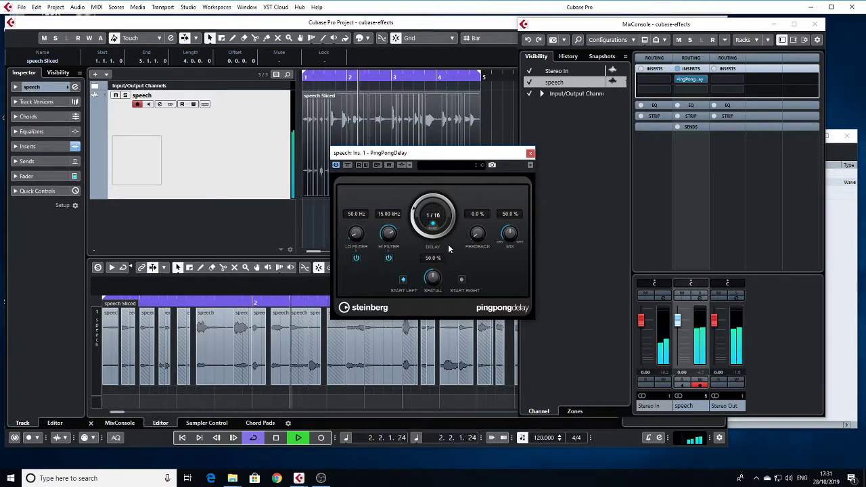
key("space")
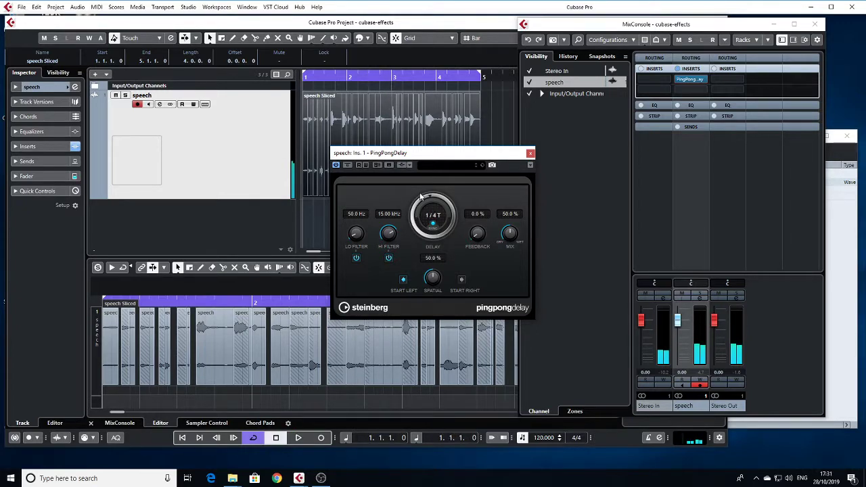
scroll(422, 196, "down", 1)
key("space")
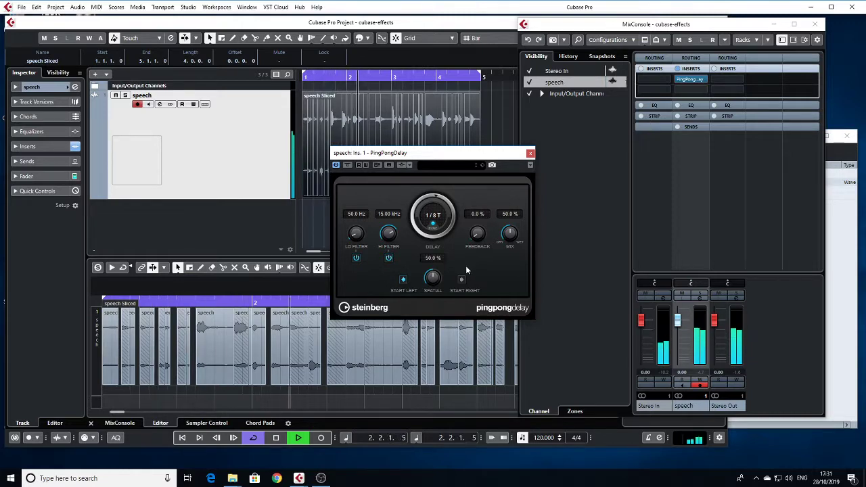
key("space")
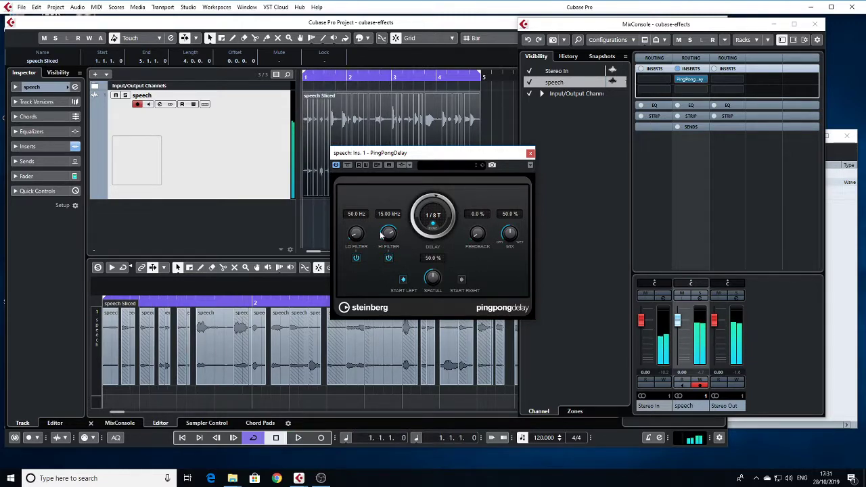
- Vary the delay's high filter and toggle it off and on while auditioning the speech, leaving it on at 13.50 kHz
left_click_drag(383, 277, 382, 270)
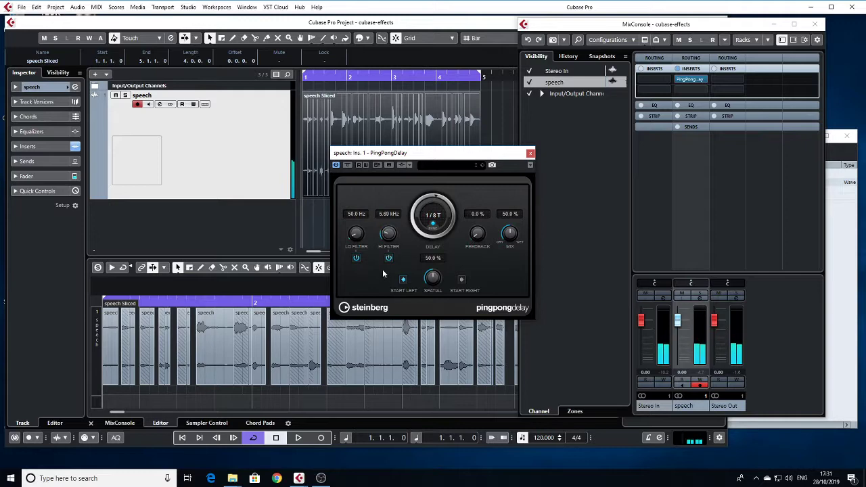
key("space")
left_click_drag(388, 237, 385, 199)
left_click(390, 259)
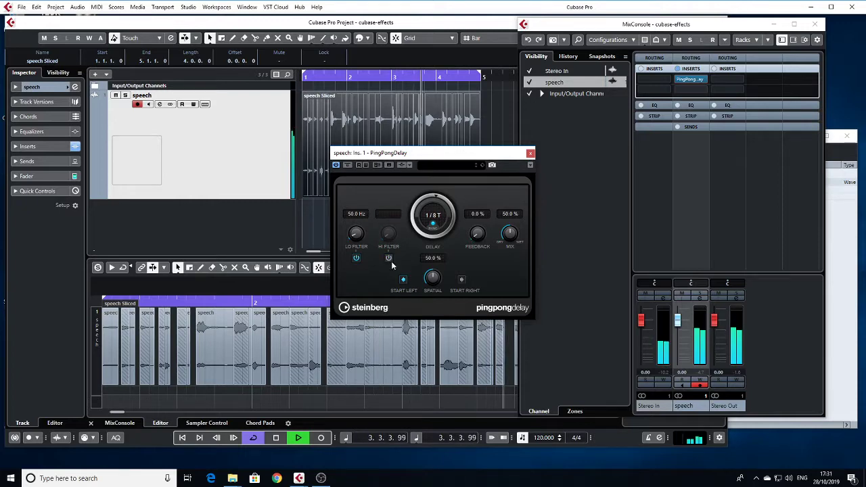
left_click(390, 260)
left_click_drag(388, 238, 388, 235)
key("space")
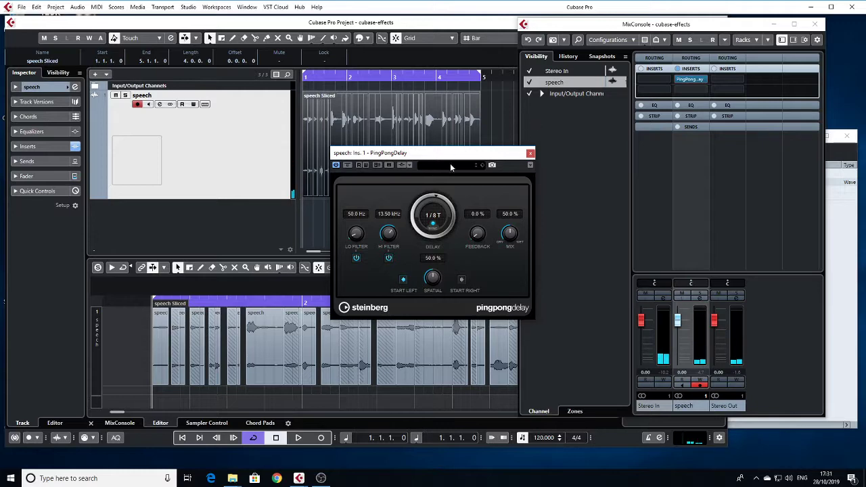
- Replace the speech channel's PingPongDelay insert with ModMachine, discarding the PingPongDelay changes
left_click(530, 153)
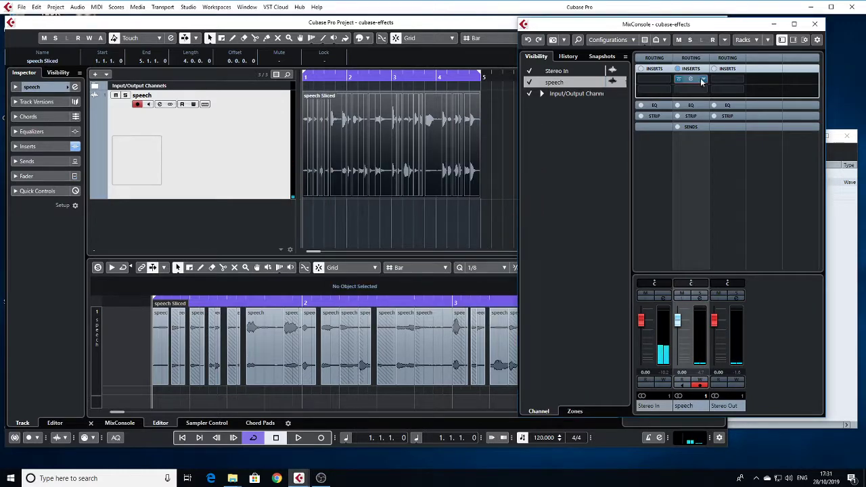
left_click(702, 80)
left_click(716, 119)
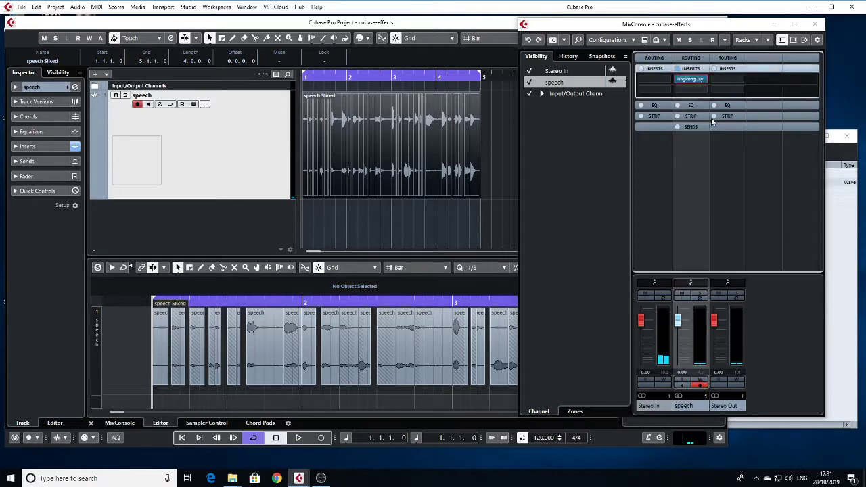
left_click(414, 261)
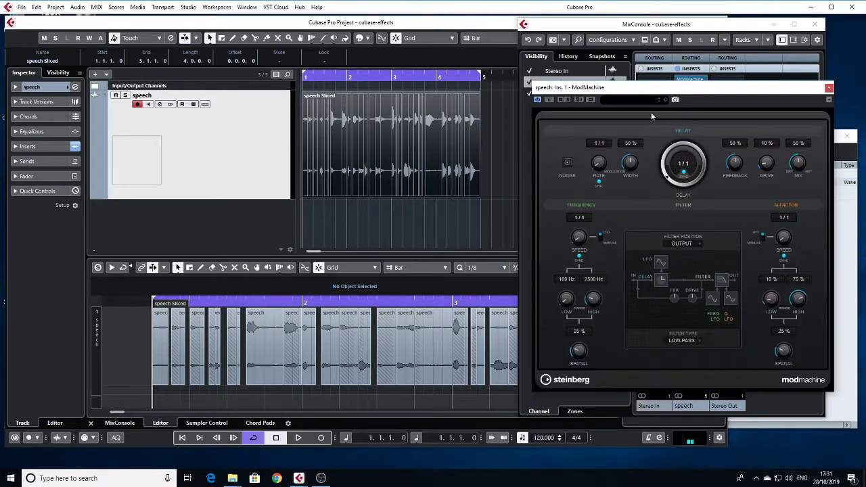
left_click_drag(653, 94, 528, 76)
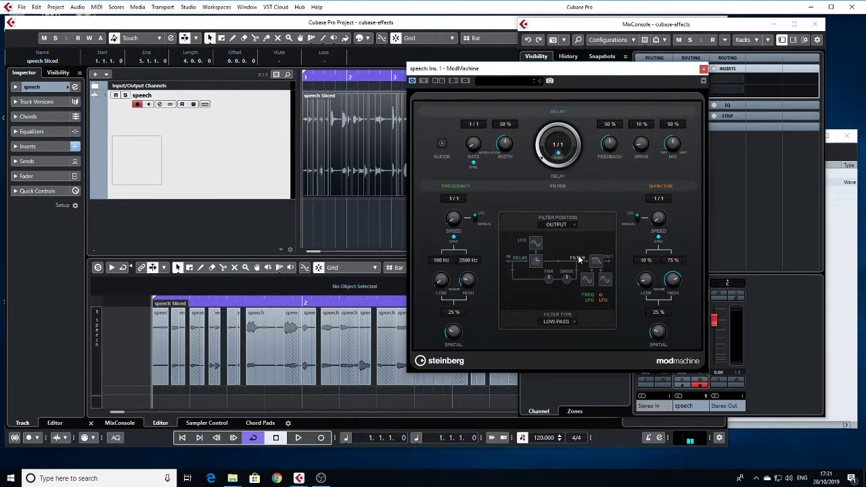
- Configure ModMachine with a band-pass filter, a 1/8 delay and 0 % feedback, and audition the speech
left_click(559, 325)
left_click(570, 343)
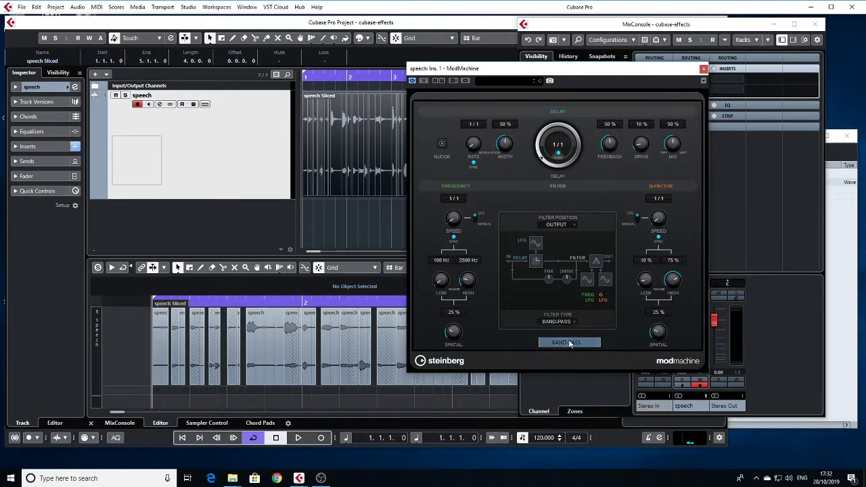
left_click(558, 141)
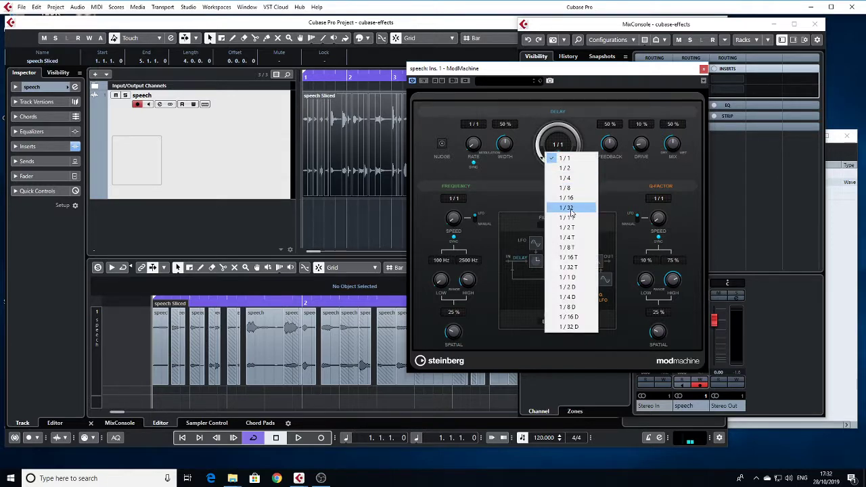
left_click(573, 188)
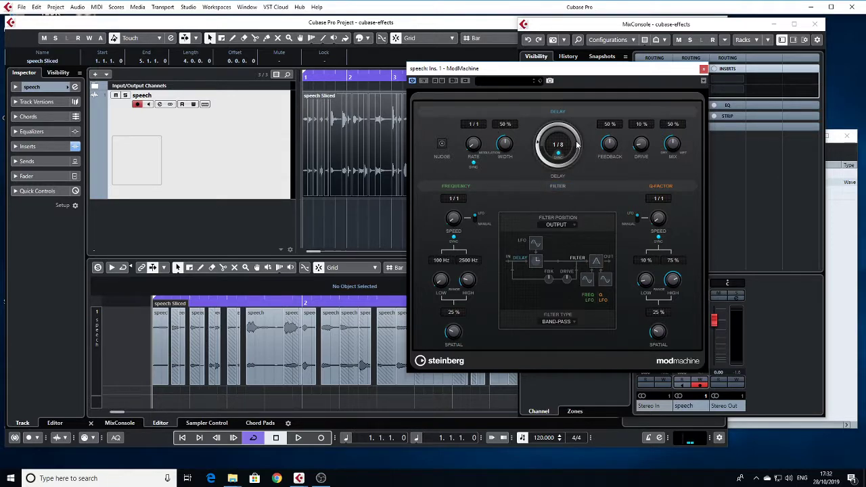
key("space")
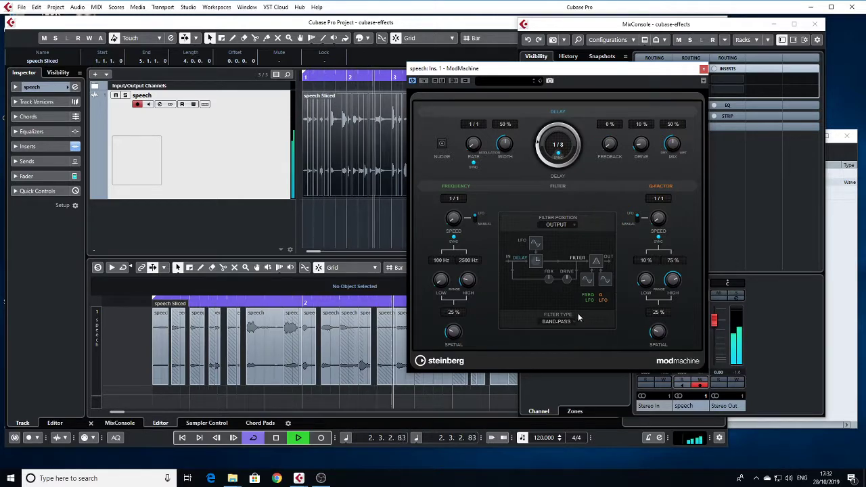
key("space")
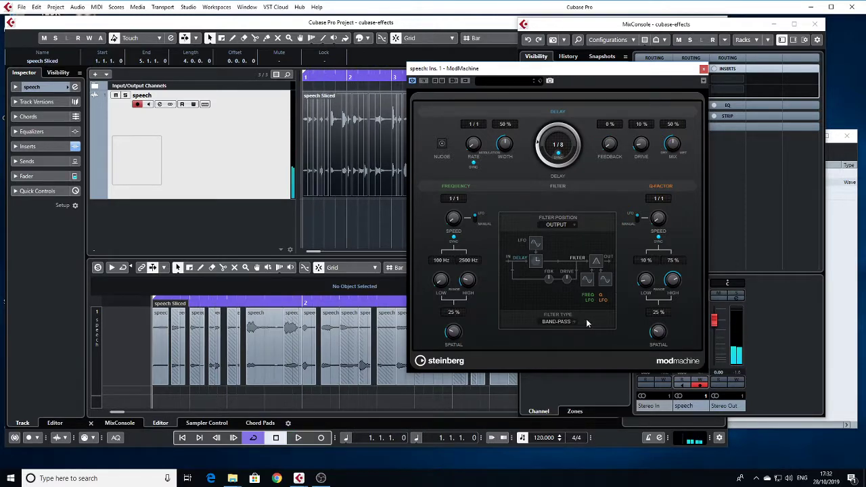
- Replace the speech channel's ModMachine insert with the AmpSimulator distortion, discarding the ModMachine changes, and audition the speech
left_click(704, 70)
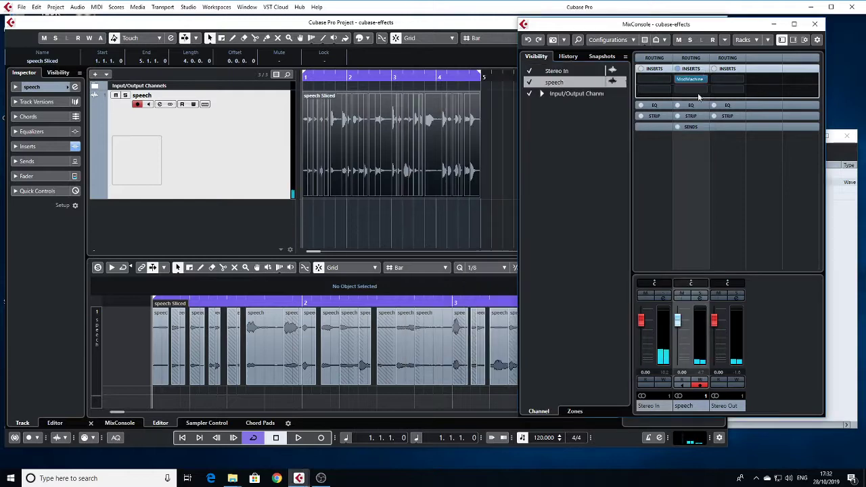
left_click(704, 81)
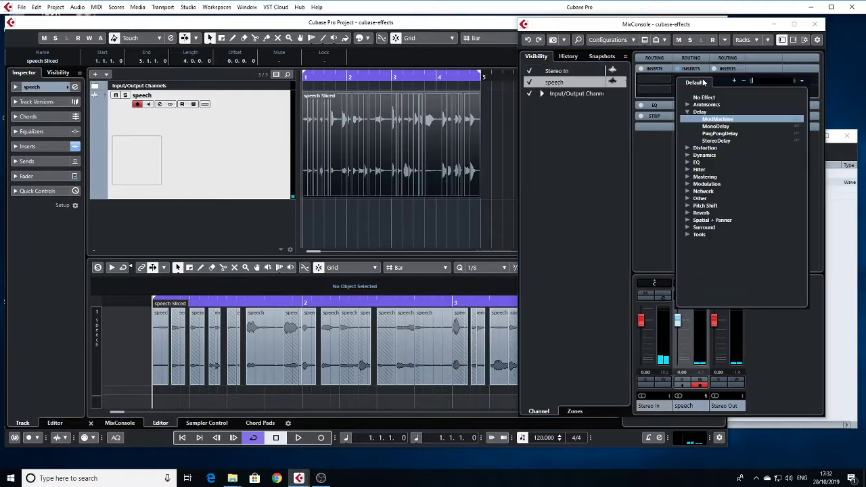
left_click(687, 148)
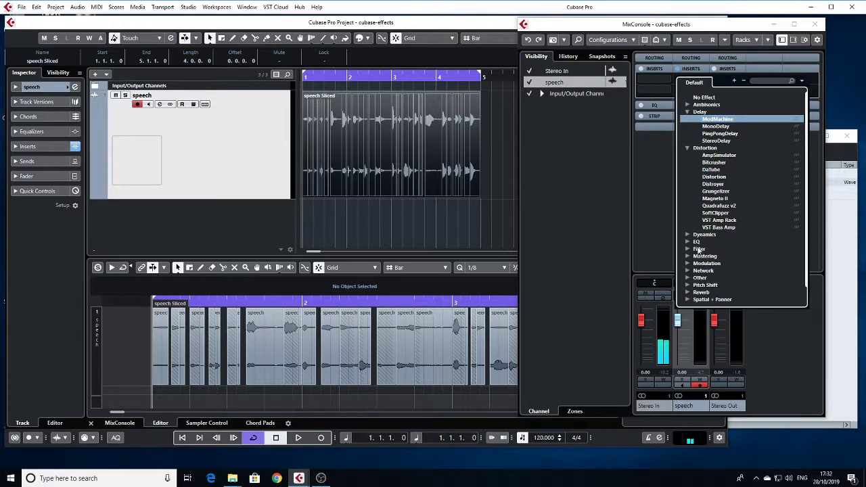
left_click(712, 155)
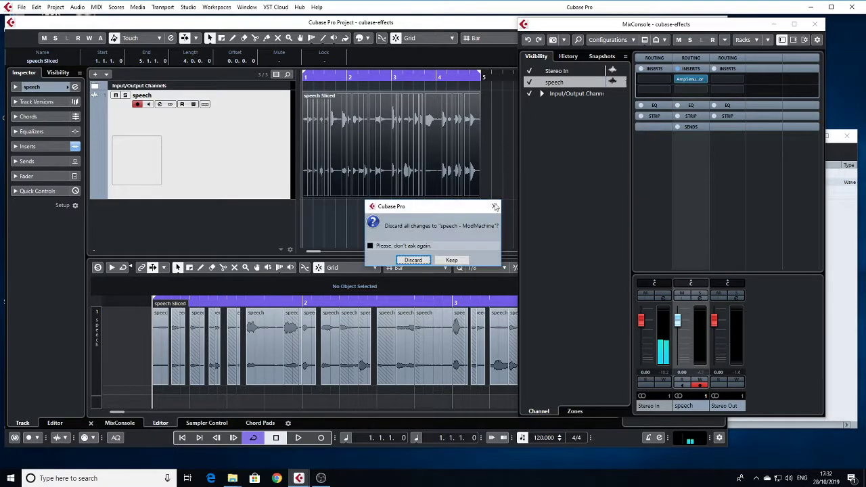
left_click(416, 259)
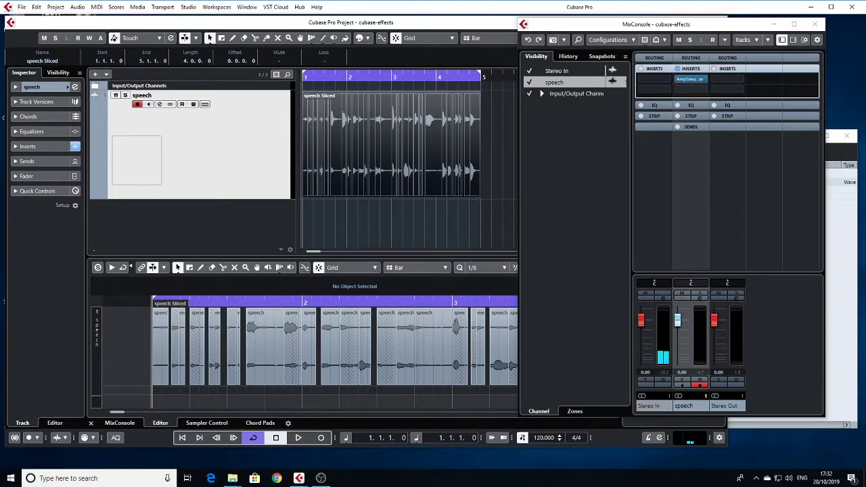
left_click_drag(688, 199, 483, 156)
key("space")
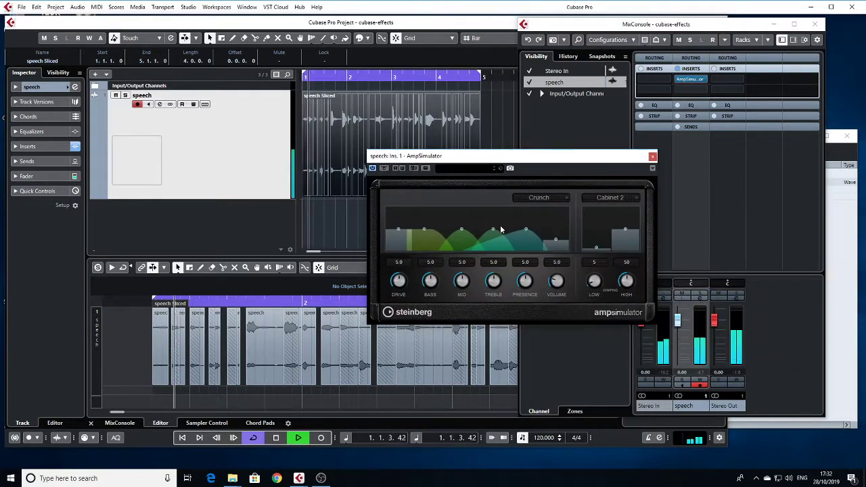
key("space")
- Load the Basstube Direct To Desk preset in AmpSimulator and audition the speech
left_click(452, 167)
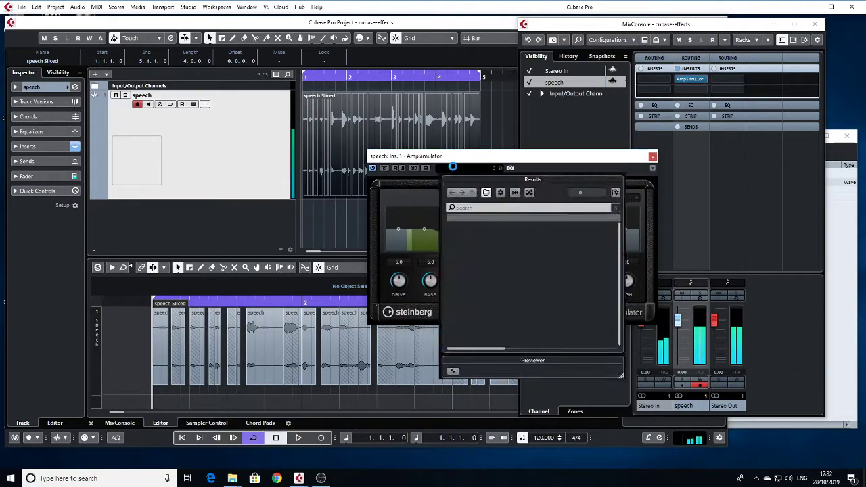
double_click(505, 269)
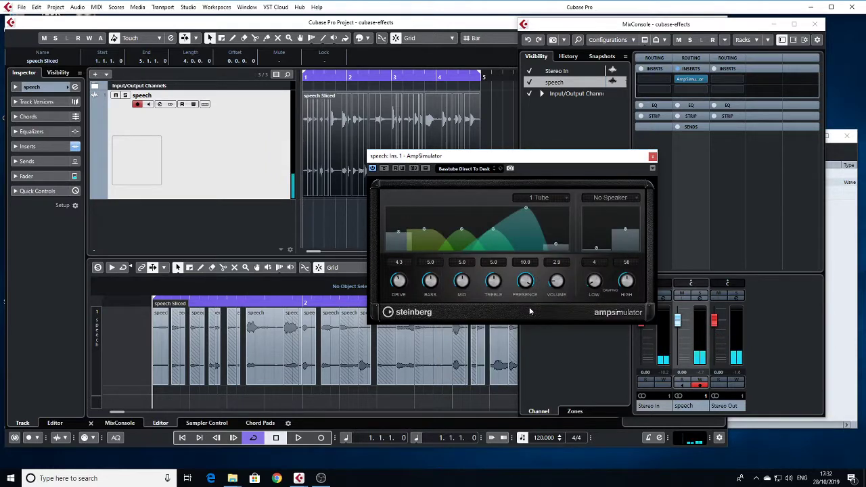
key("space")
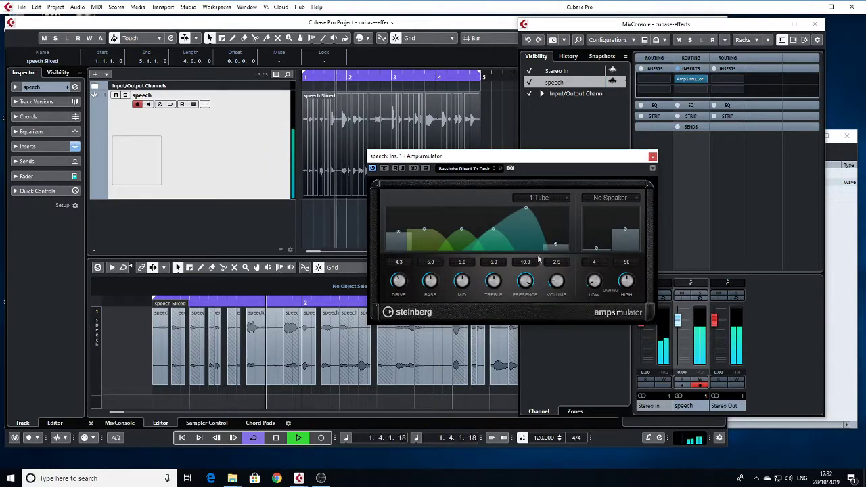
key("space")
- Load the California Combo preset in AmpSimulator and play the speech
left_click(545, 197)
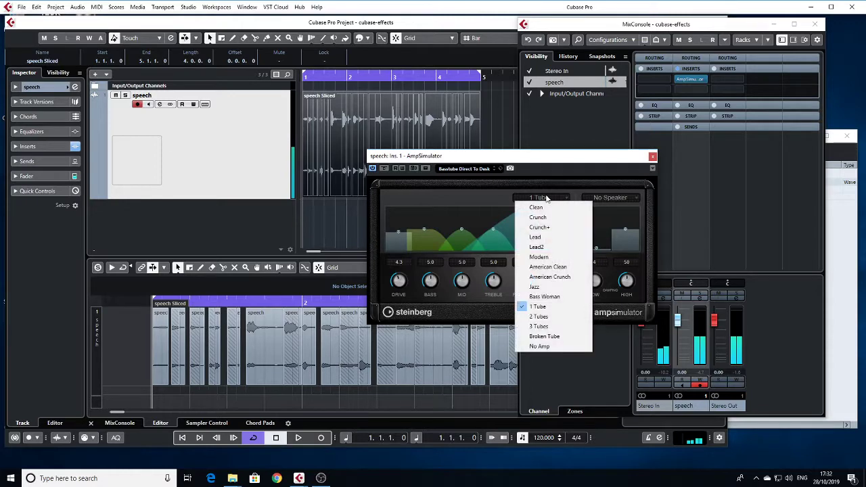
left_click(471, 168)
left_click(471, 168)
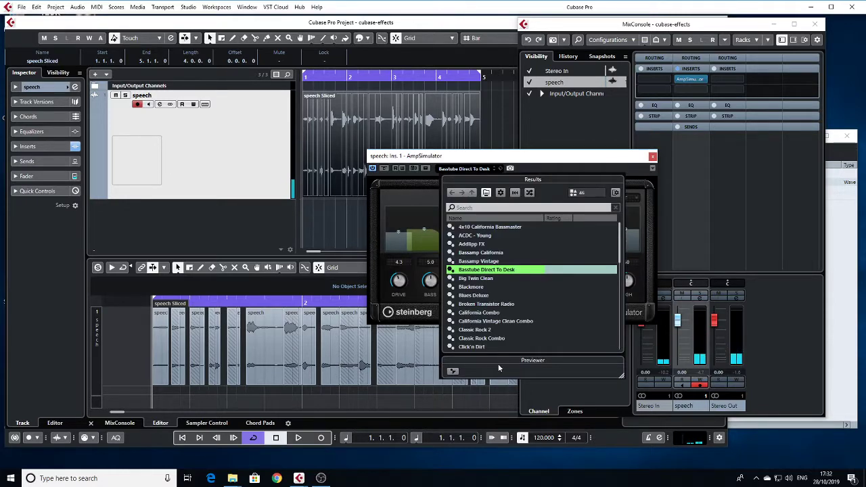
double_click(471, 316)
key("space")
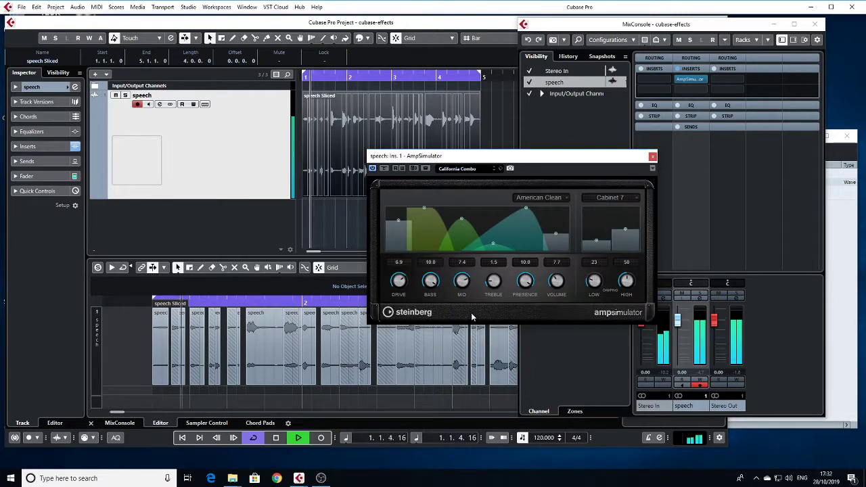
- Stop playback, clear the Stereo Out clip indicator, and replace the speech channel's AmpSimulator insert with VST Amp Rack, discarding the AmpSimulator changes
key("space")
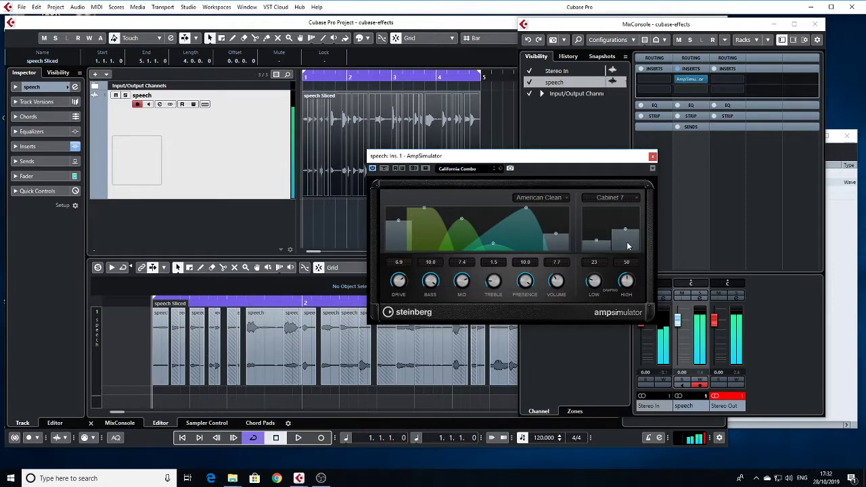
left_click(733, 400)
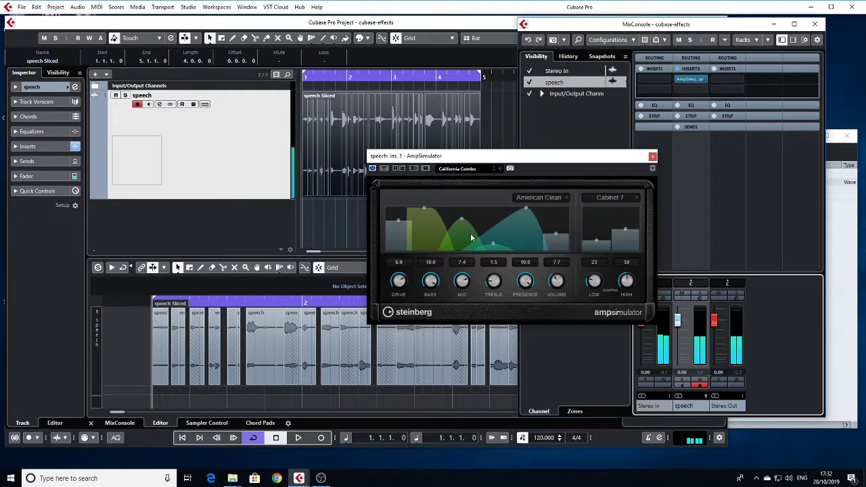
left_click(653, 157)
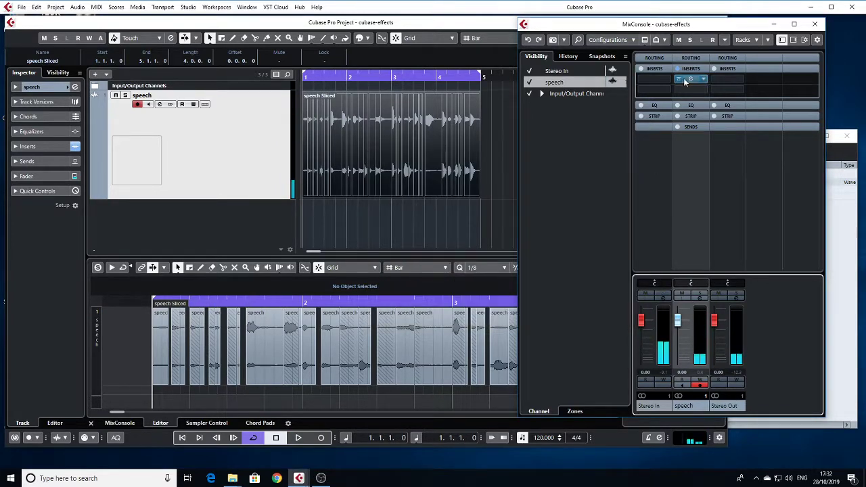
left_click(705, 80)
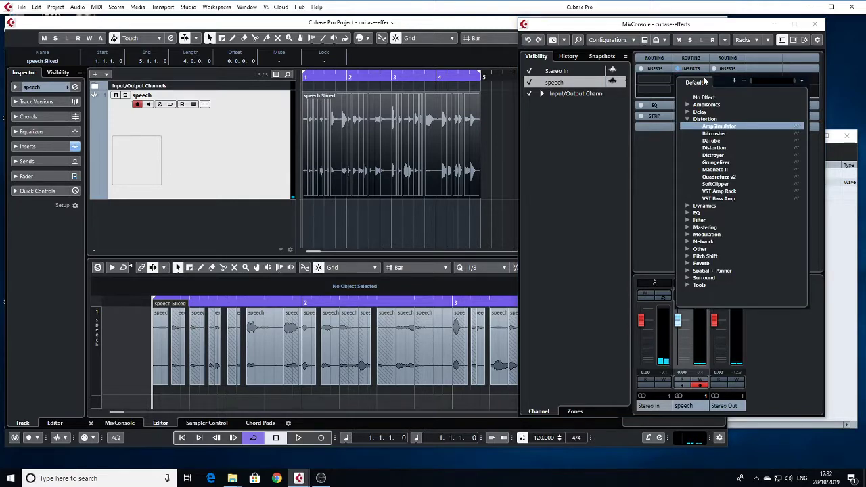
left_click(718, 192)
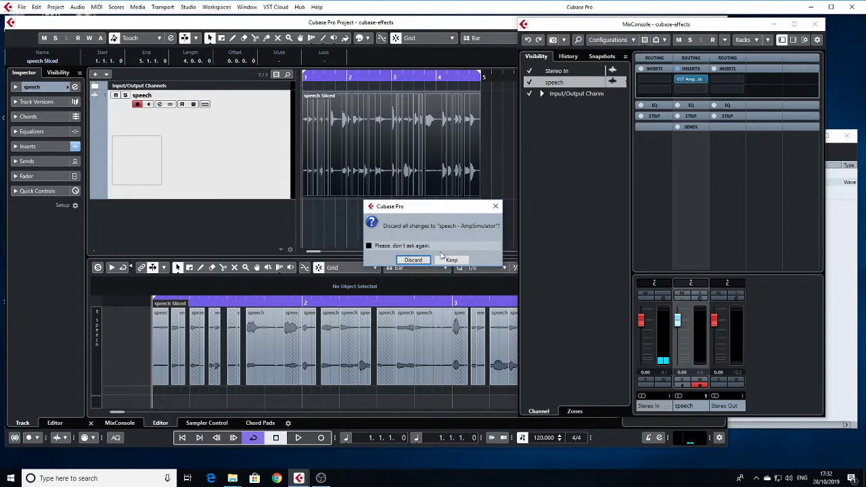
left_click(406, 258)
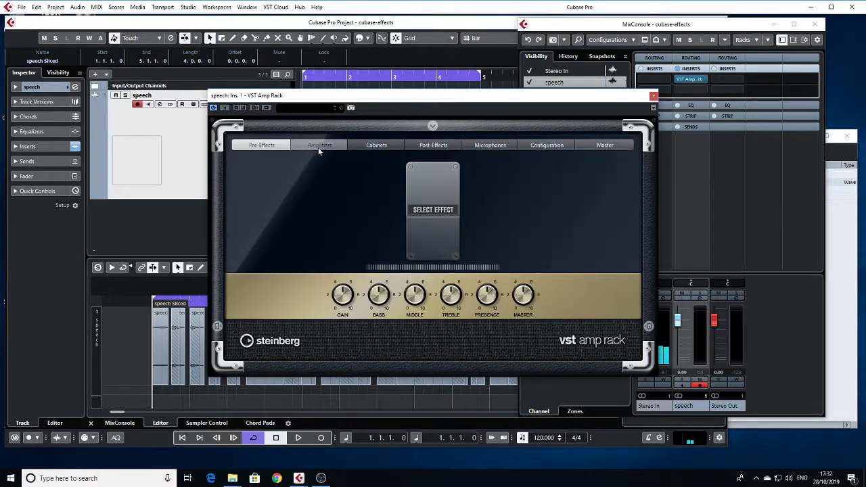
- Choose the Plexi Lead amplifier in VST Amp Rack and select a different cabinet for it
left_click(320, 145)
left_click(452, 181)
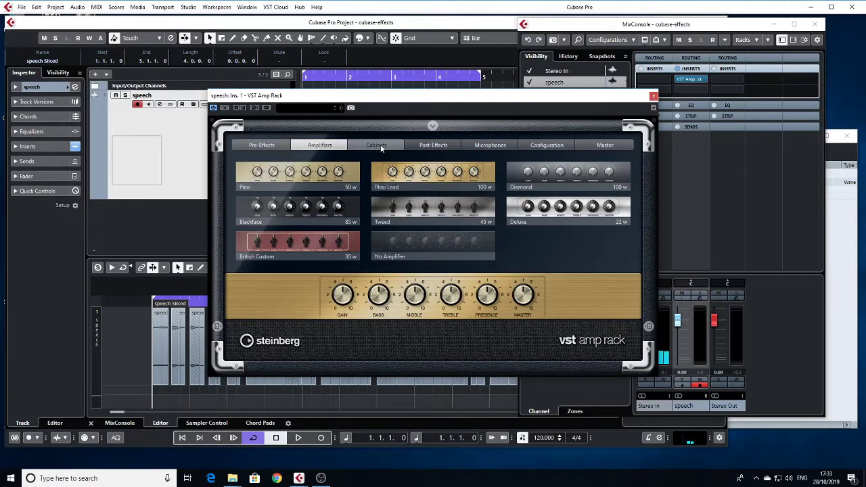
left_click(376, 145)
left_click(494, 184)
- Add a Wah Wah post-effect in VST Amp Rack, switch its configuration to Stereo, and audition the speech
left_click(433, 145)
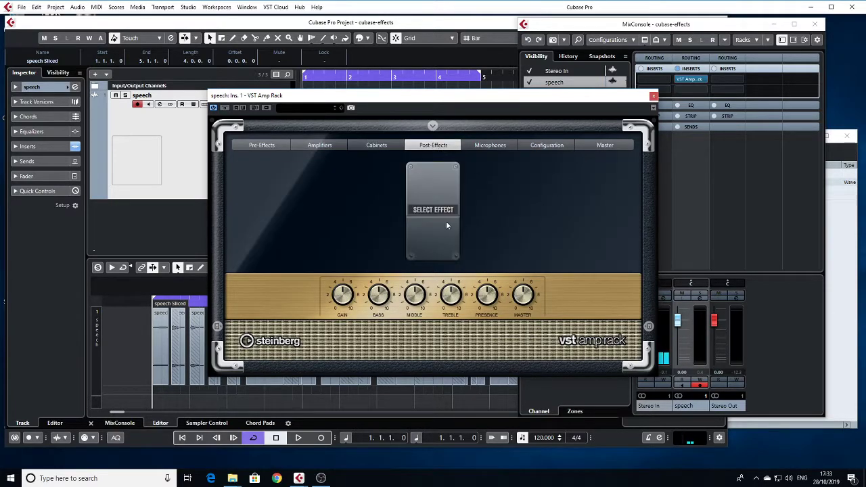
left_click(444, 212)
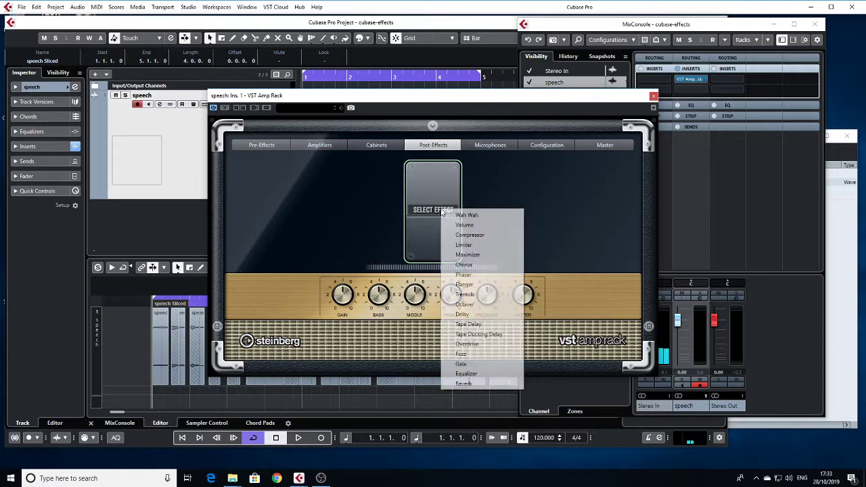
left_click(477, 216)
left_click(494, 145)
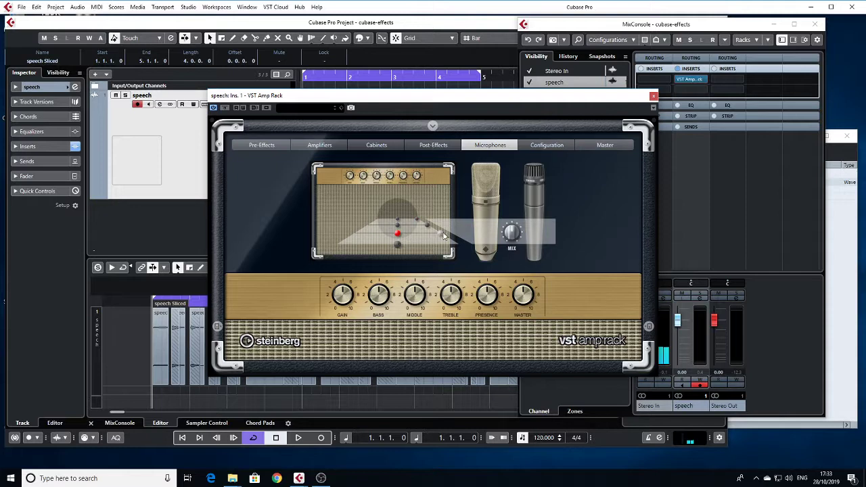
left_click(546, 145)
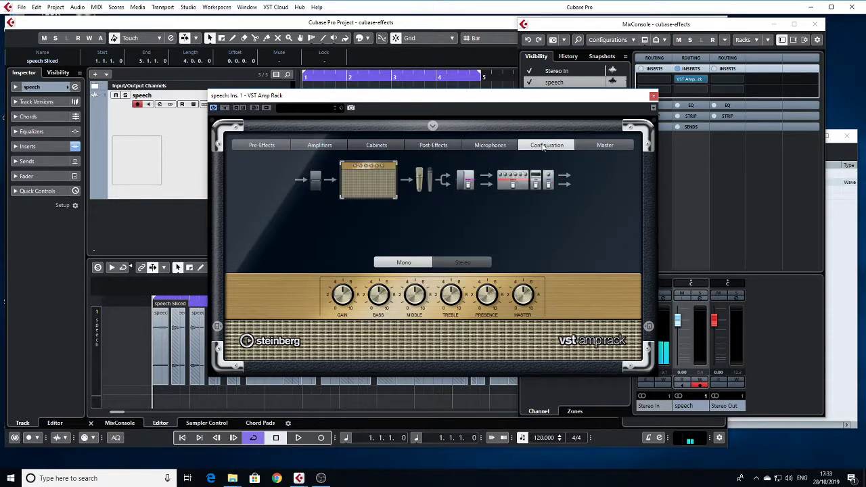
left_click(475, 263)
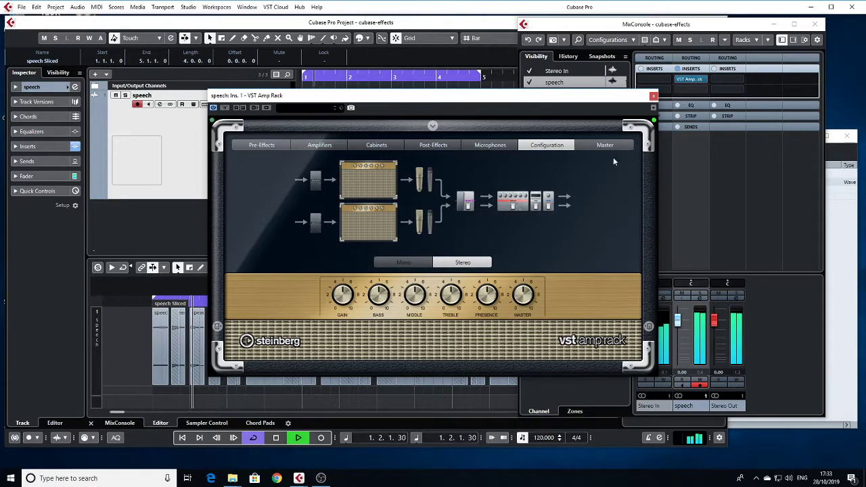
- Remove VST Amp Rack from the speech channel's insert slot, discarding its changes
left_click(653, 96)
left_click(701, 90)
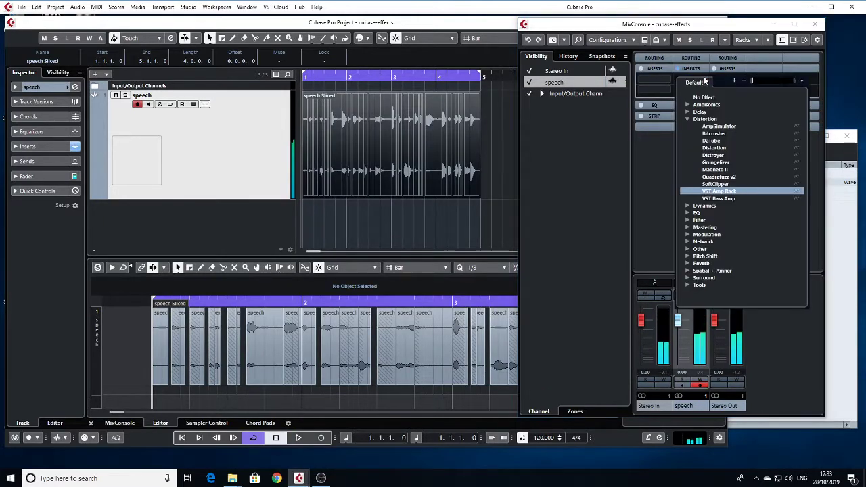
left_click(704, 98)
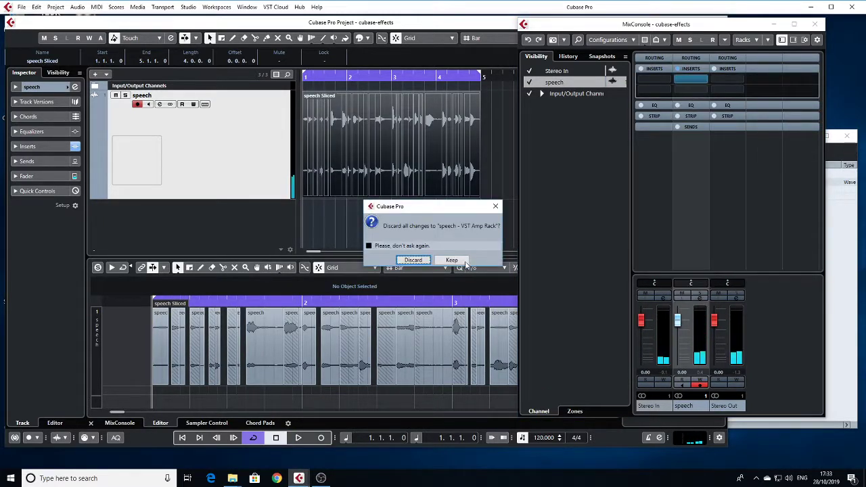
left_click(414, 263)
- Insert StudioEQ on the speech channel and expand the channel EQ rack in the MixConsole
left_click(697, 81)
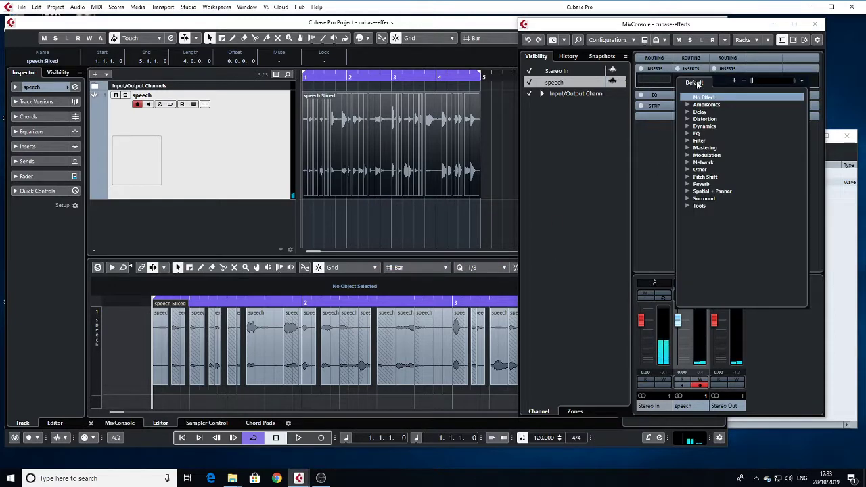
left_click(687, 141)
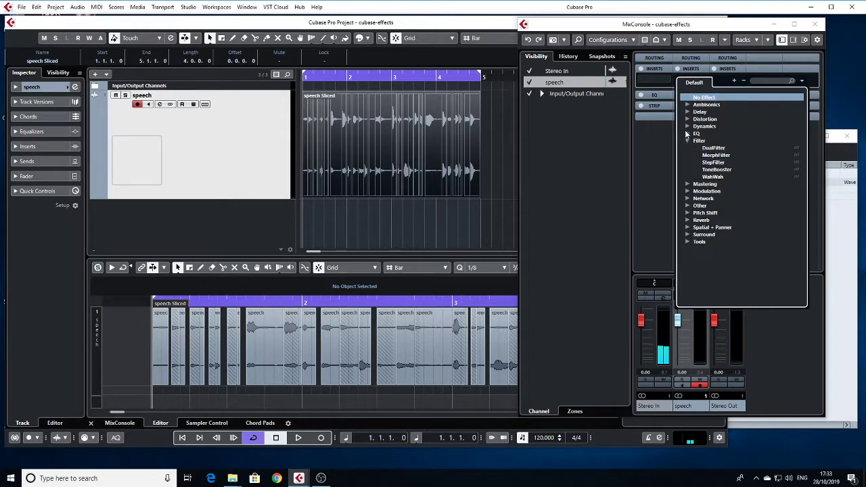
left_click(687, 133)
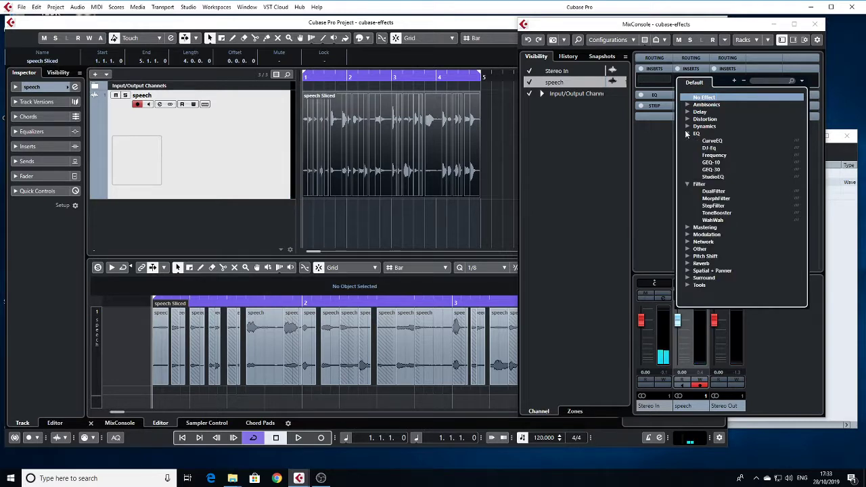
left_click(713, 177)
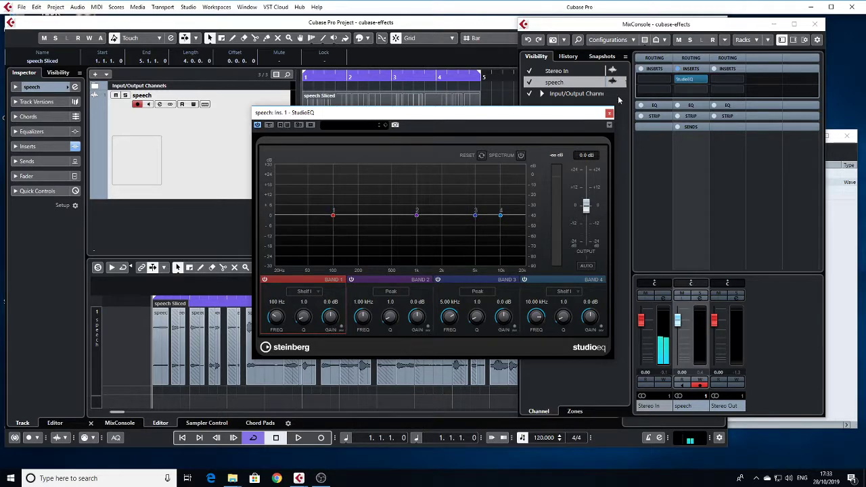
left_click(690, 106)
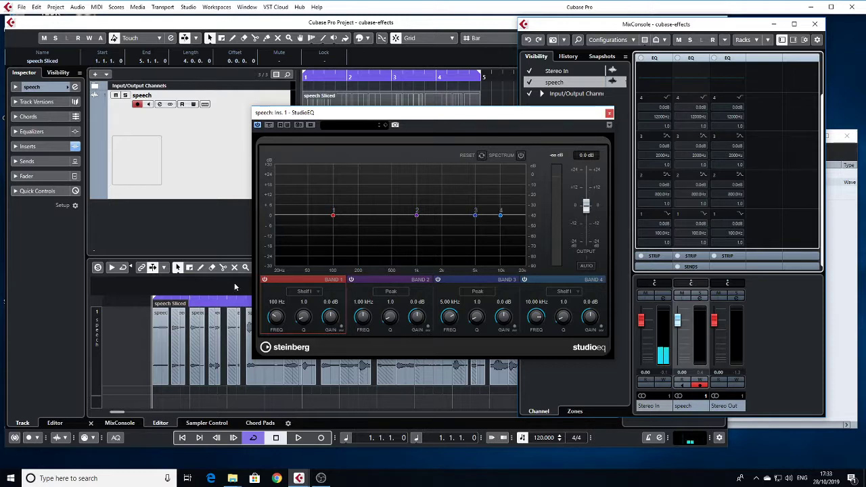
- Lower StudioEQ band 1 as Shelf I to about 93 Hz and -18 dB, and try the Cut type at about 102 Hz
left_click(313, 293)
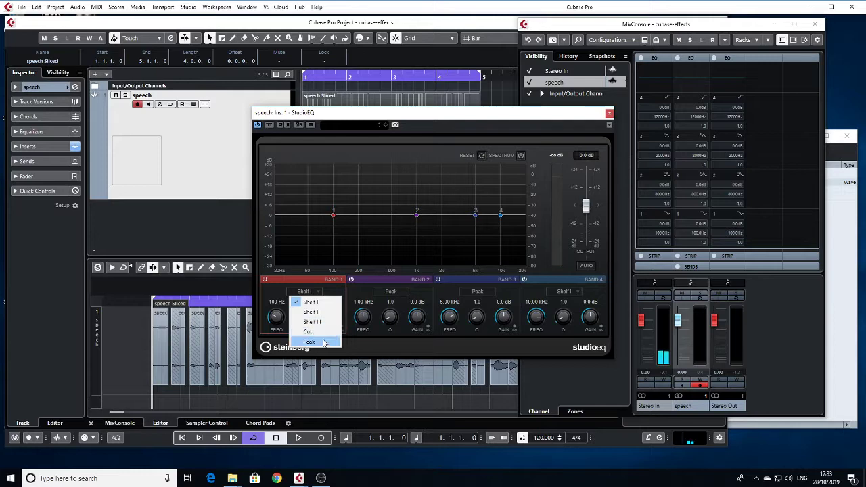
left_click(311, 302)
left_click_drag(333, 215, 331, 247)
left_click(310, 291)
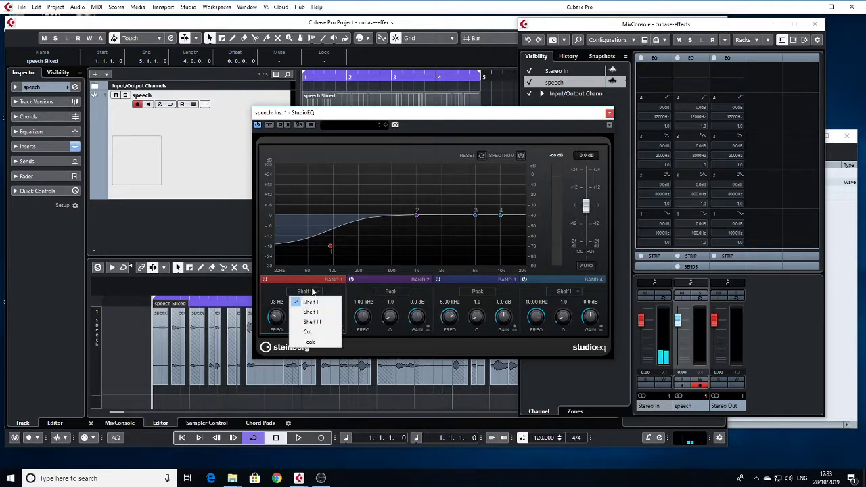
left_click(309, 332)
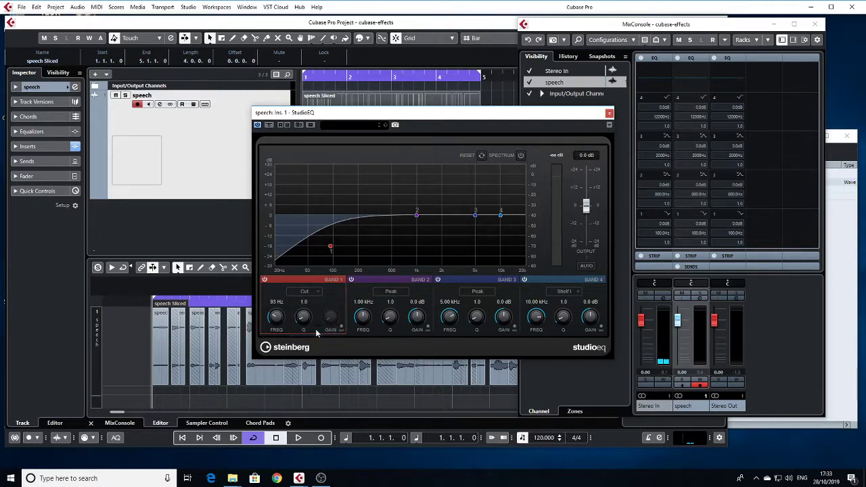
mouse_move(331, 248)
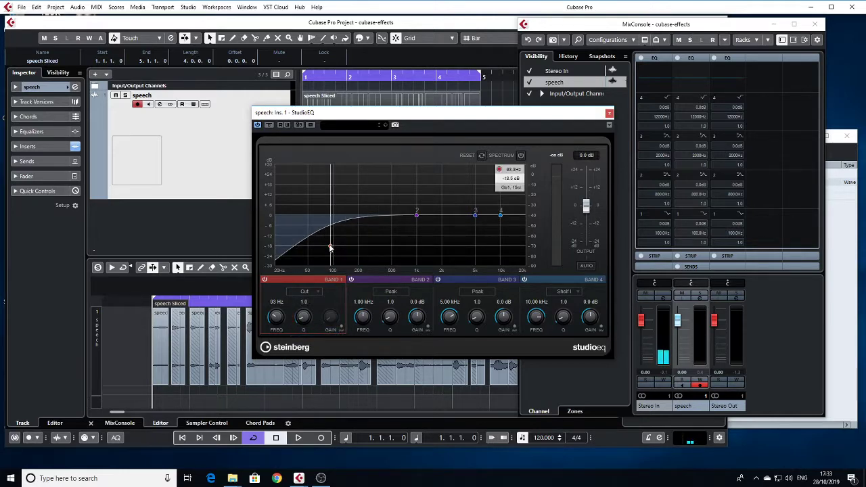
left_click_drag(330, 248, 336, 224)
- Change band 1 to a Peak at about 117 Hz and 6.2 dB, and raise band 2 to about 953 Hz and 7.8 dB
left_click(316, 293)
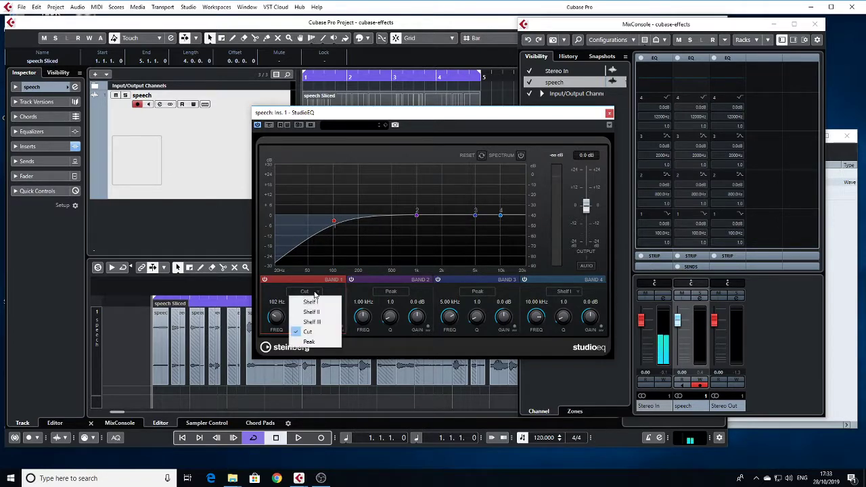
left_click(317, 342)
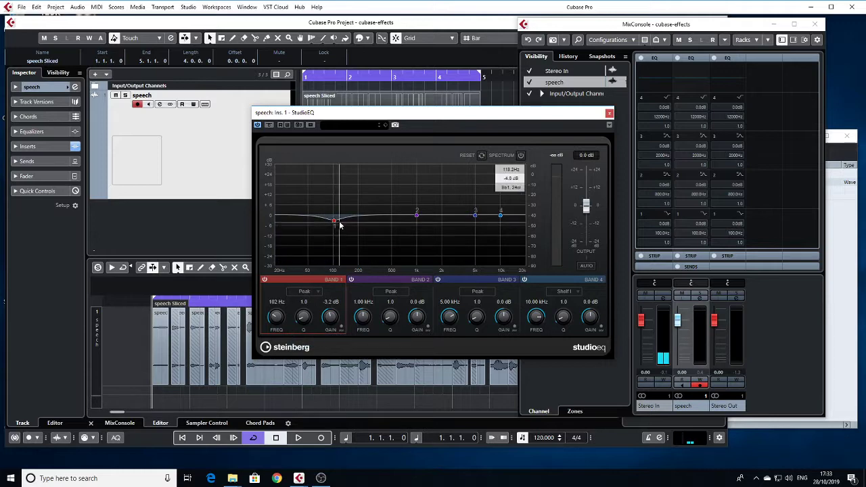
mouse_move(334, 220)
left_mouse_down()
mouse_move(339, 199)
mouse_move(339, 208)
left_mouse_up()
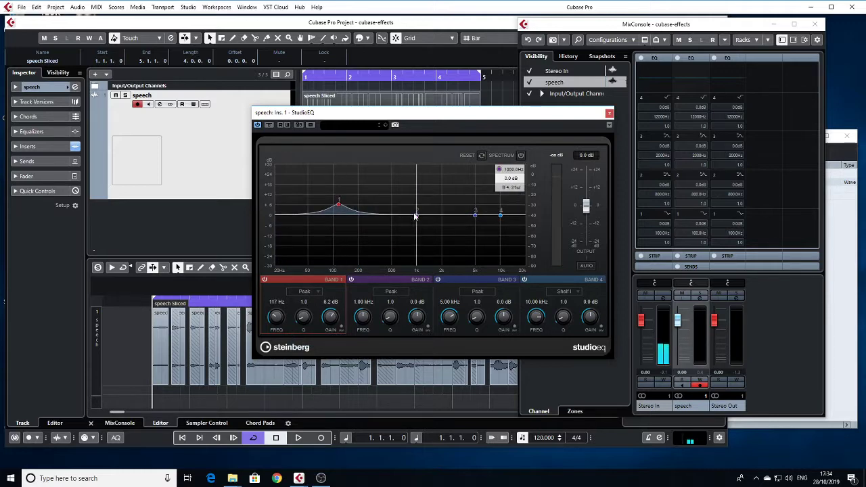
left_click_drag(417, 216, 416, 204)
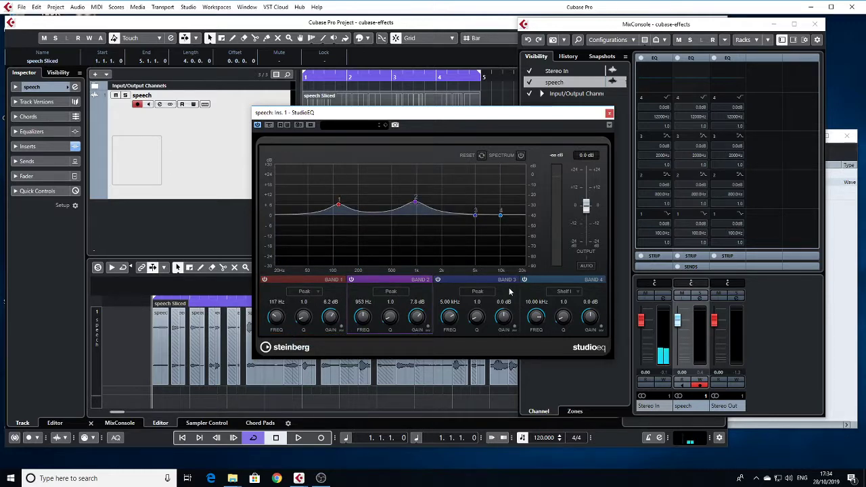
- Set band 1 to Shelf I at about 37 Hz and -24 dB, and raise band 4 to about 11.58 kHz and 8 dB
left_click(310, 293)
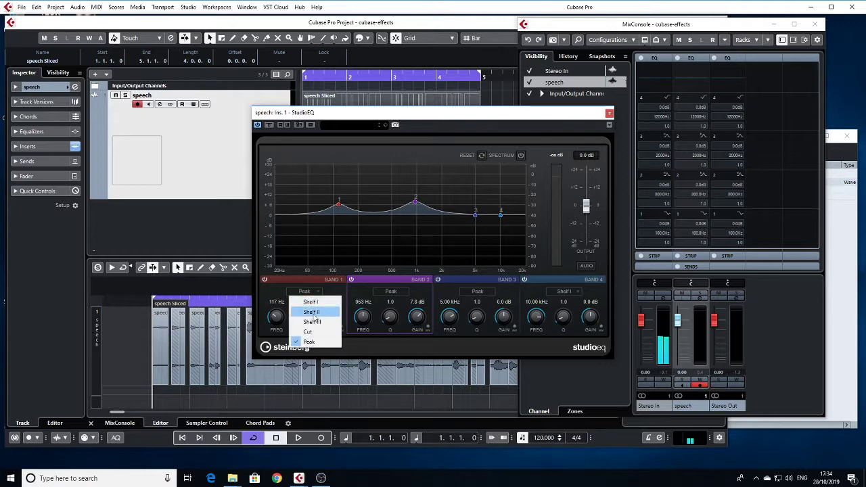
left_click(310, 301)
left_click_drag(339, 203, 297, 279)
left_click_drag(501, 216, 463, 215)
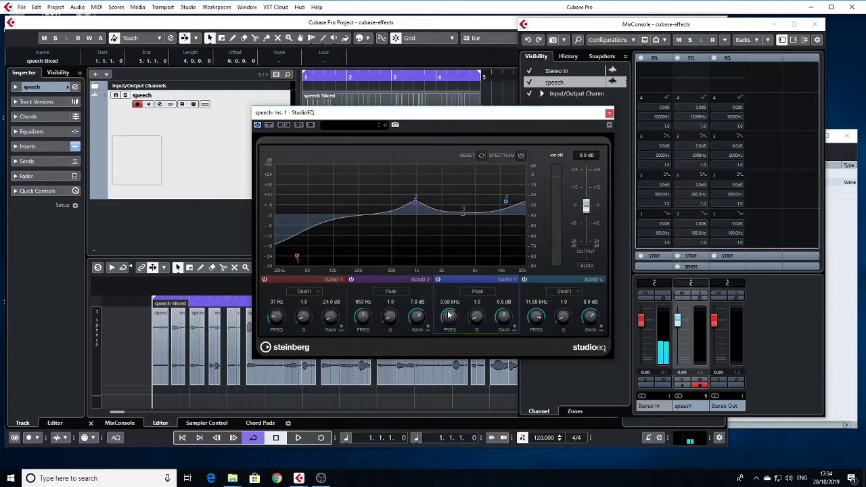
- Narrow StudioEQ band 3 to a Q of about 6.2 and make it a cut at about 4.39 kHz and -9.6 dB
left_click_drag(477, 214, 473, 201)
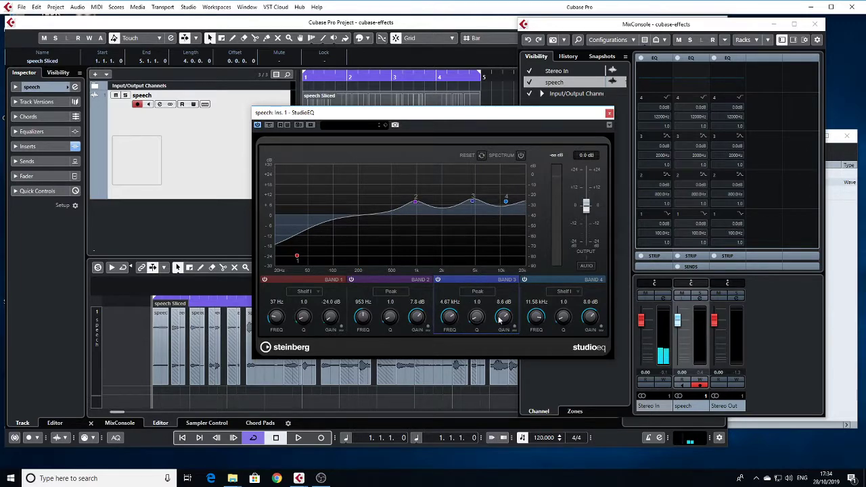
left_click_drag(497, 341, 501, 306)
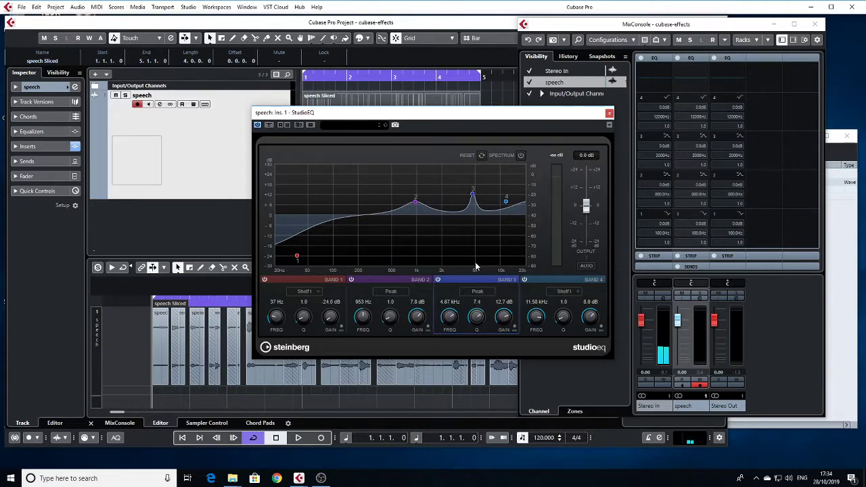
left_click_drag(475, 298, 476, 303)
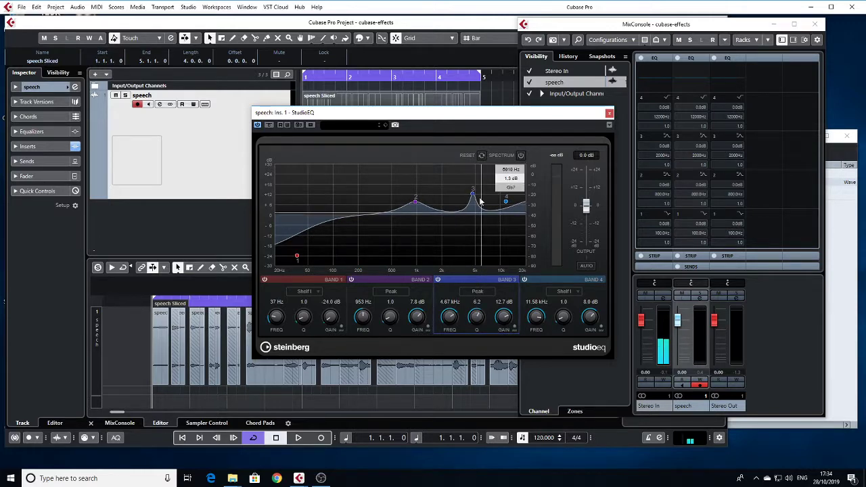
left_click_drag(472, 195, 471, 232)
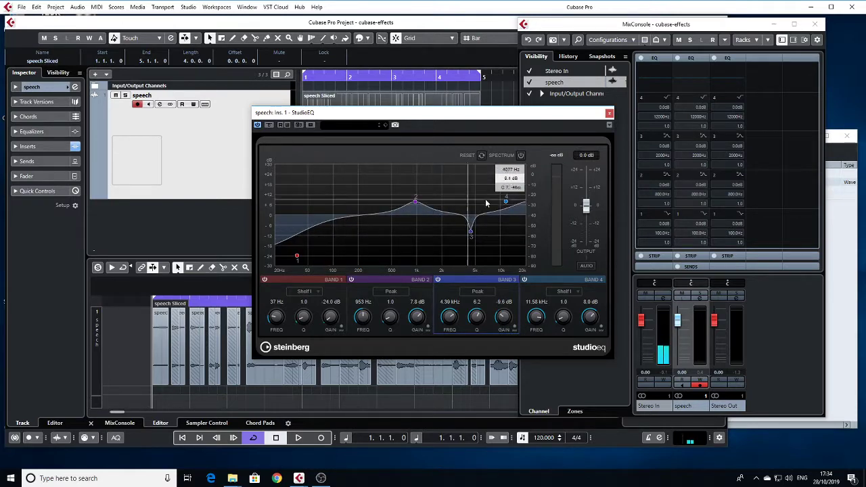
- Lower band 2 to about 930 Hz and 1.1 dB, audition the speech, and enable StudioEQ's spectrum display
left_click_drag(416, 201, 415, 215)
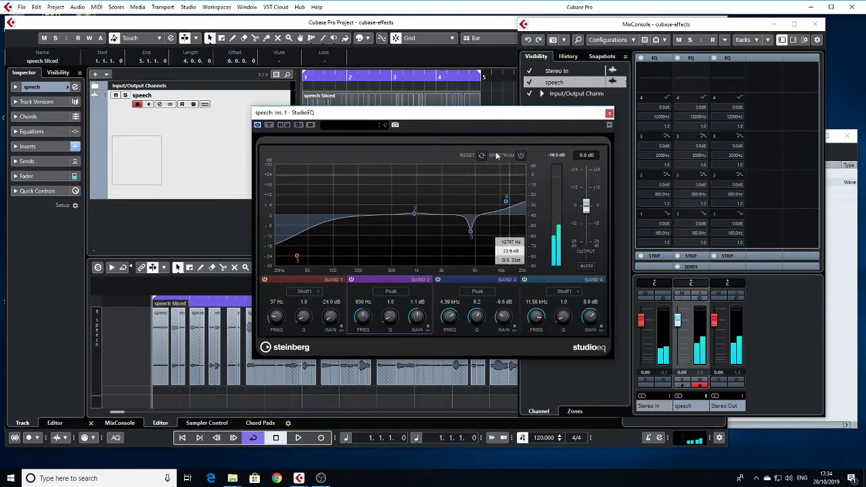
left_click(521, 156)
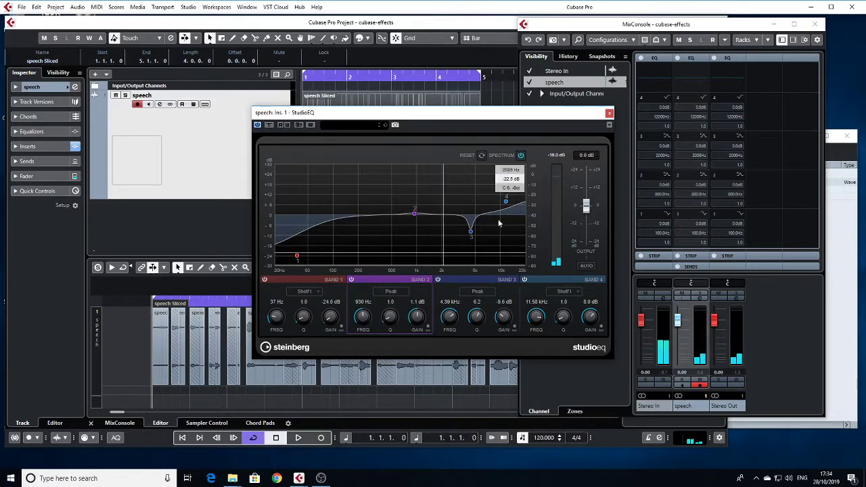
- Audition the speech and turn StudioEQ band 2 into a narrow cut at about 487 Hz, Q 10.0 and -15.5 dB
key("space")
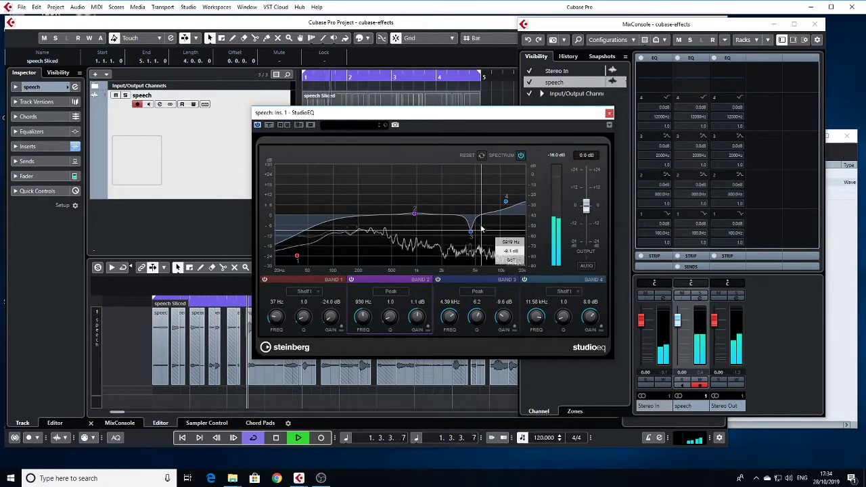
key("space")
left_click_drag(414, 215, 396, 245)
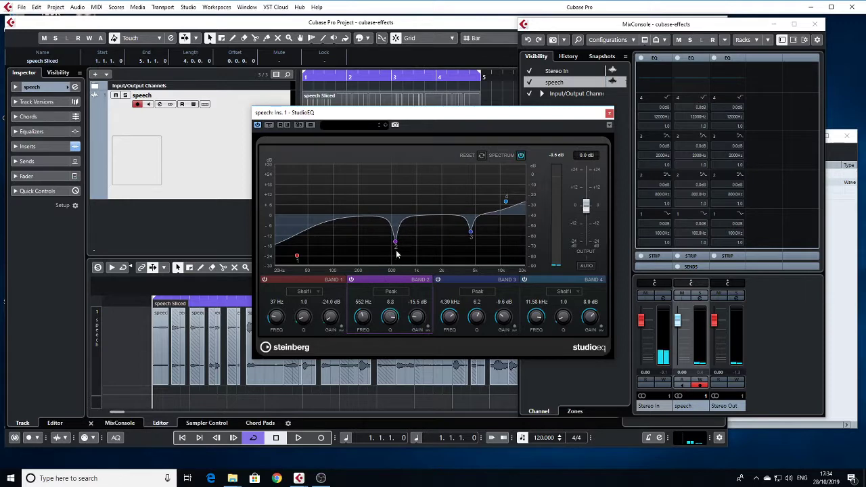
left_click_drag(395, 245, 391, 245)
key("space")
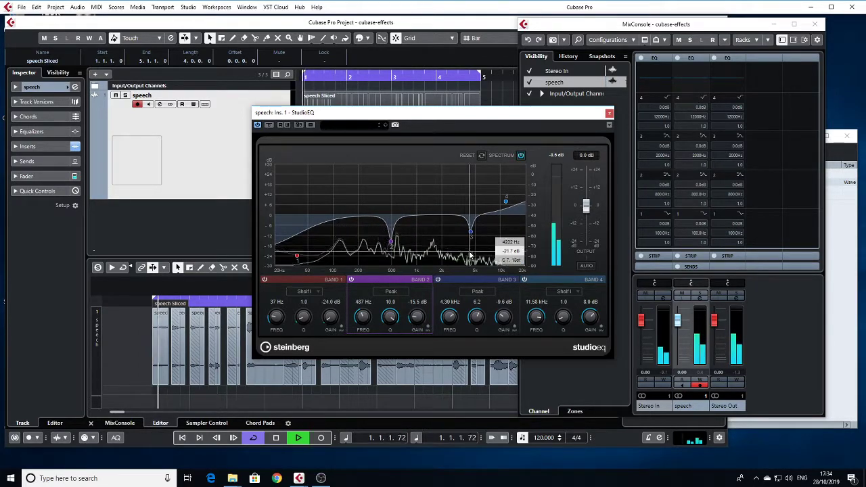
- Nearly flatten band 3 to -0.8 dB, band 4 to 0.5 dB at about 11.43 kHz, and band 1 to -0.8 dB at about 35 Hz
left_click_drag(470, 232, 505, 214)
key("space")
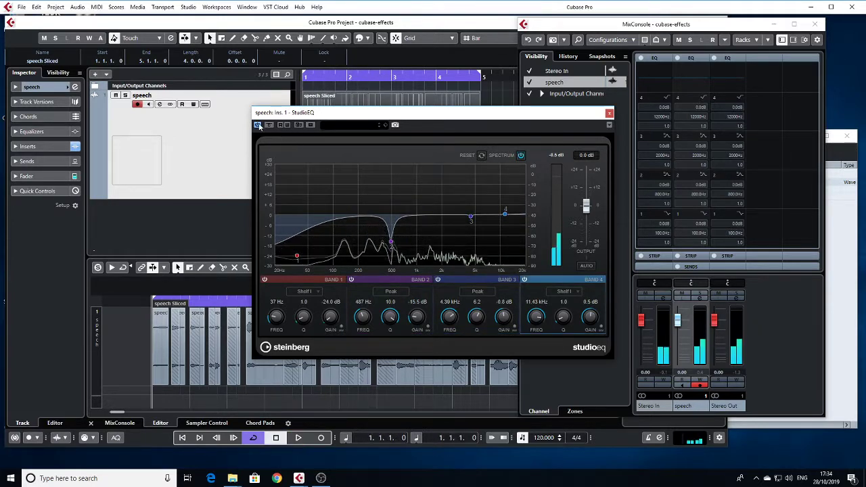
left_click_drag(295, 259, 295, 217)
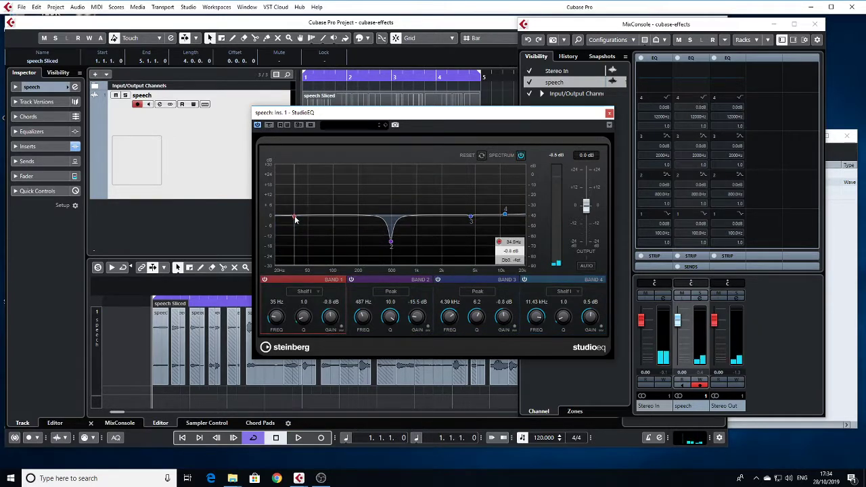
- Compare the speech with StudioEQ bypassed and active during playback
key("space")
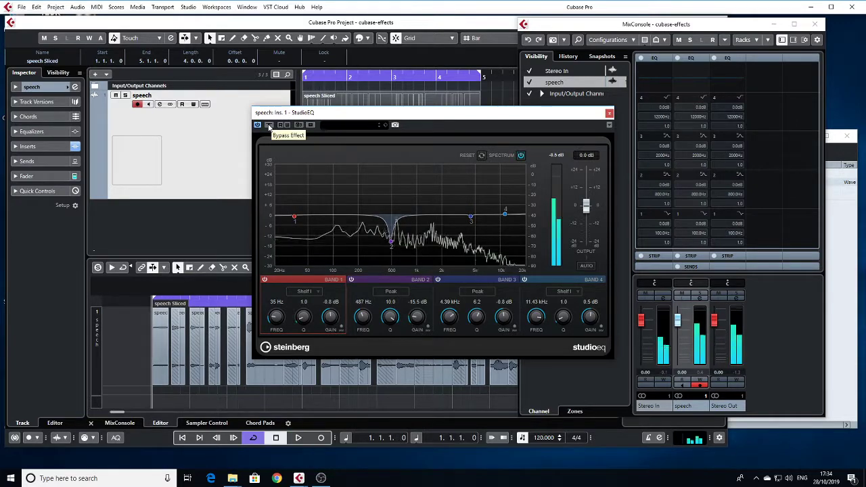
left_click(269, 126)
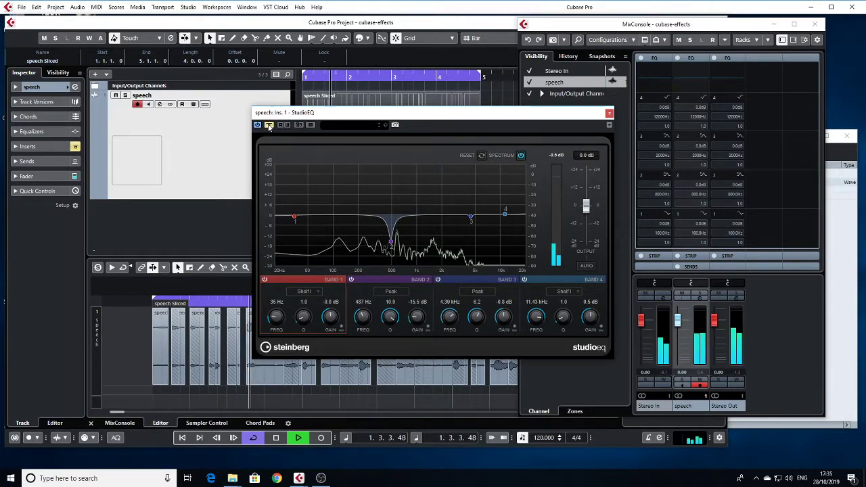
left_click(269, 126)
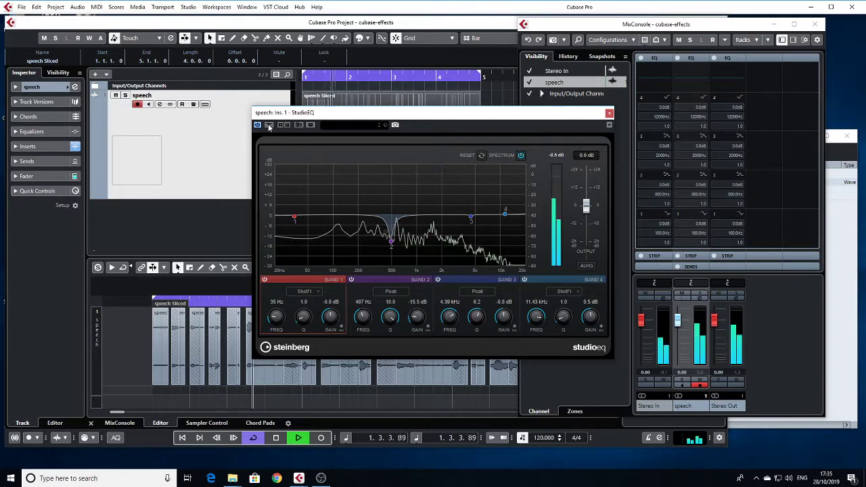
key("space")
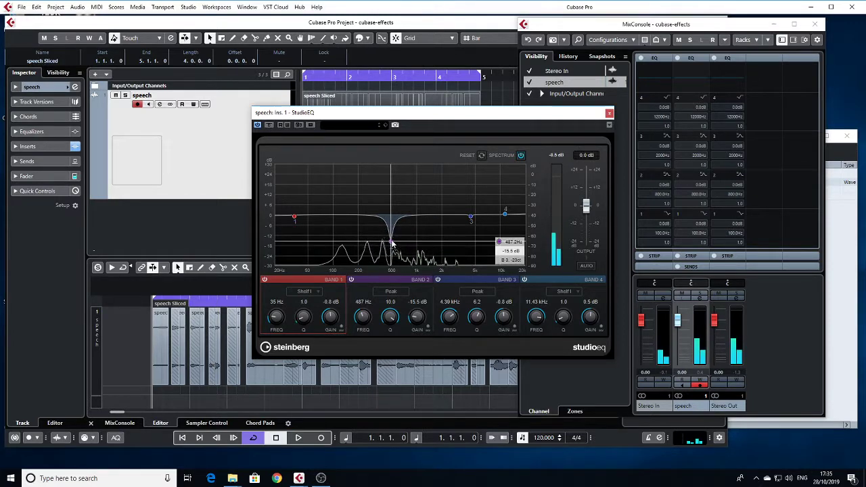
- Move the band 2 cut to about 602 Hz and -16.6 dB, and widen its Q to 2.1
left_click_drag(391, 243, 395, 246)
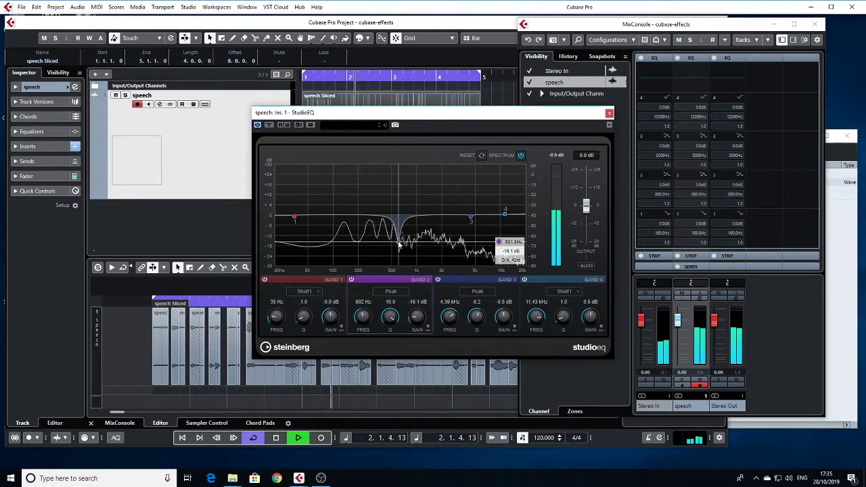
key("space")
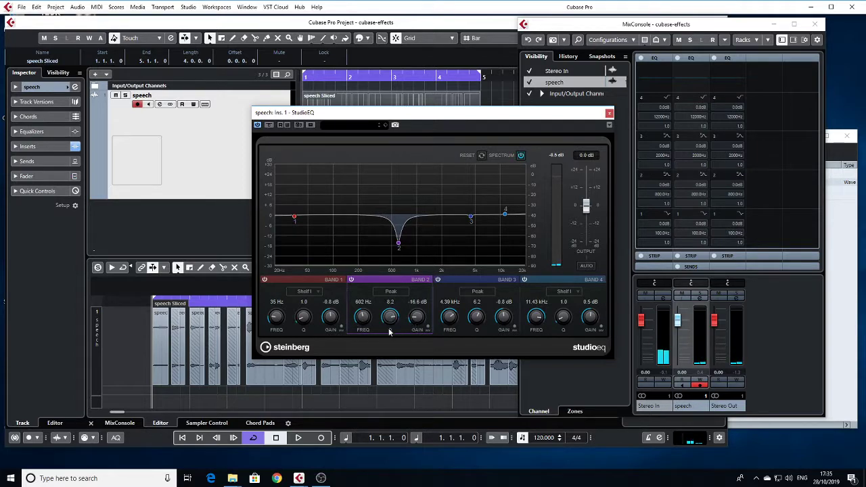
key("space")
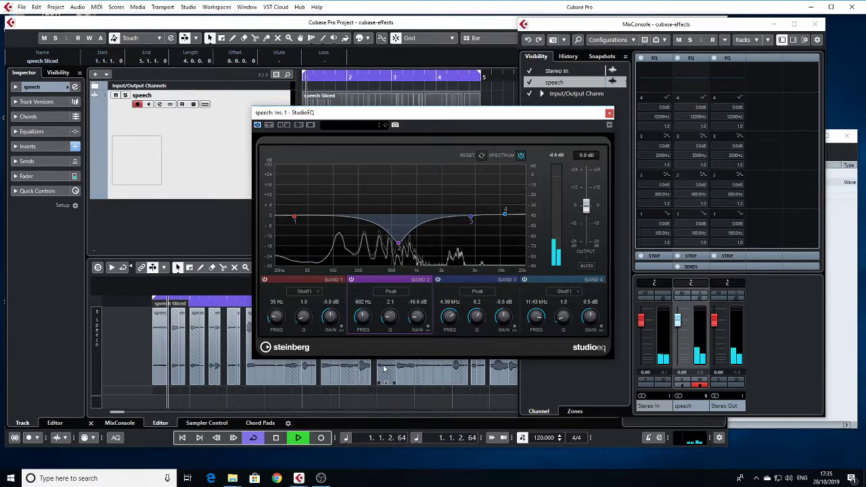
- During playback, move band 2 to about 327 Hz and -20.1 dB, and make band 3 a boost at about 2.39 kHz and 12.6 dB
left_click_drag(398, 242, 370, 248)
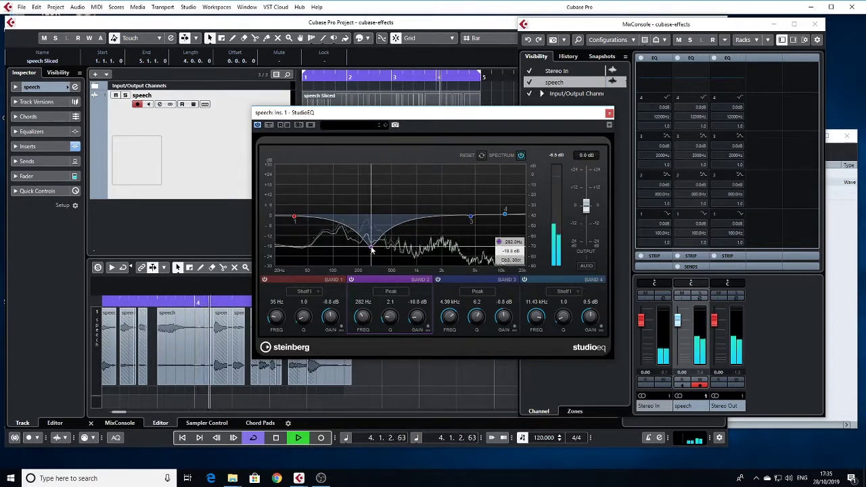
key("space")
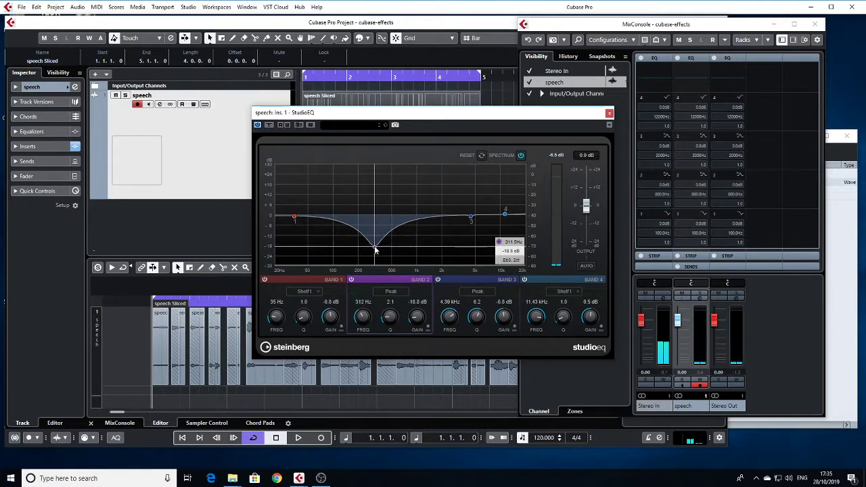
key("space")
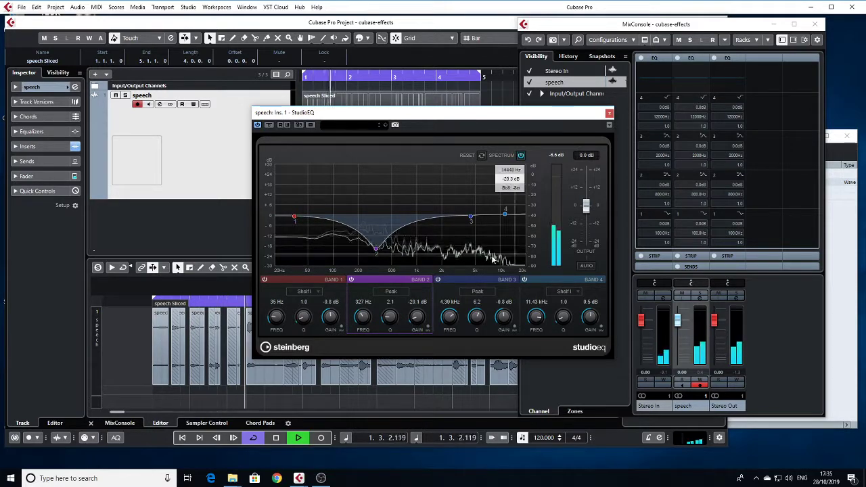
left_click_drag(472, 217, 448, 195)
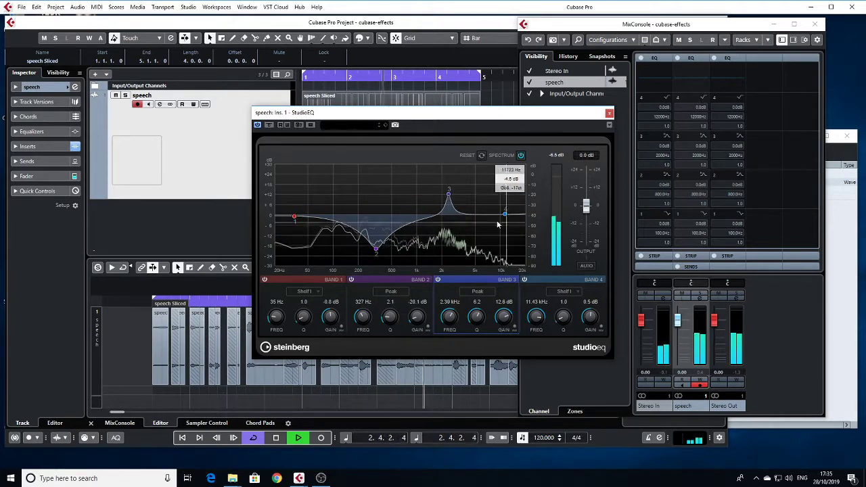
key("space")
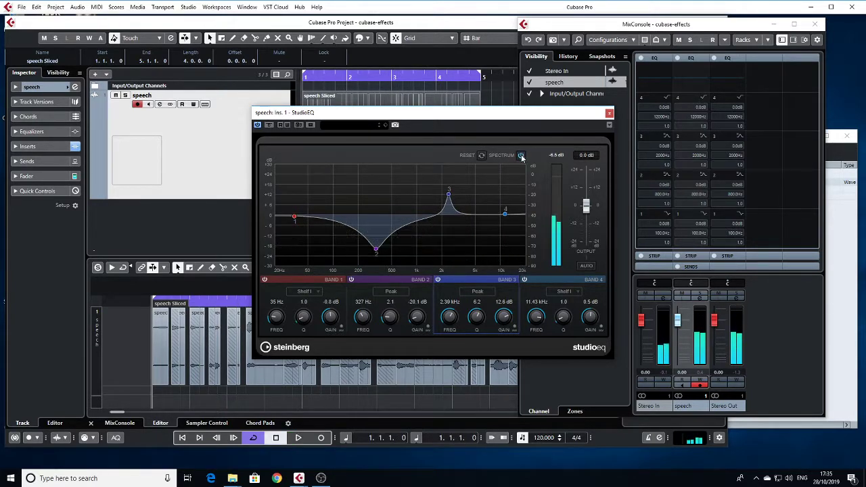
- Replace StudioEQ with the WahWah filter on the speech channel's first insert, discarding the StudioEQ changes
left_click(609, 113)
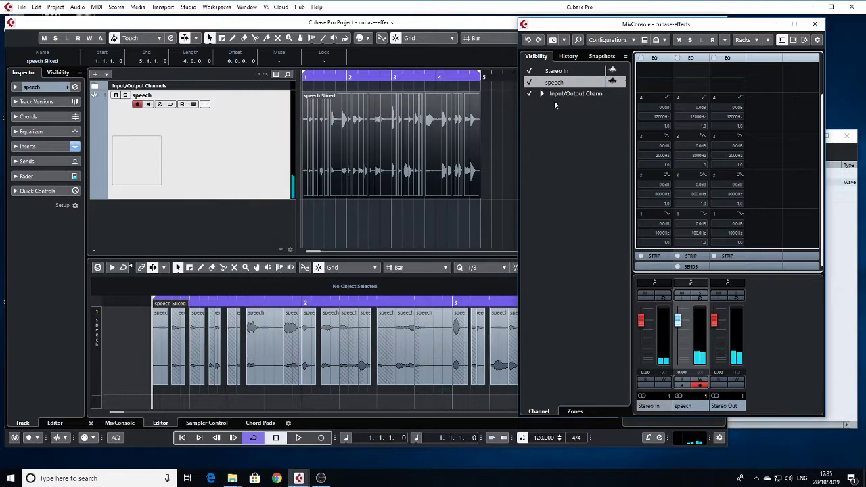
left_click(695, 61)
left_click(690, 81)
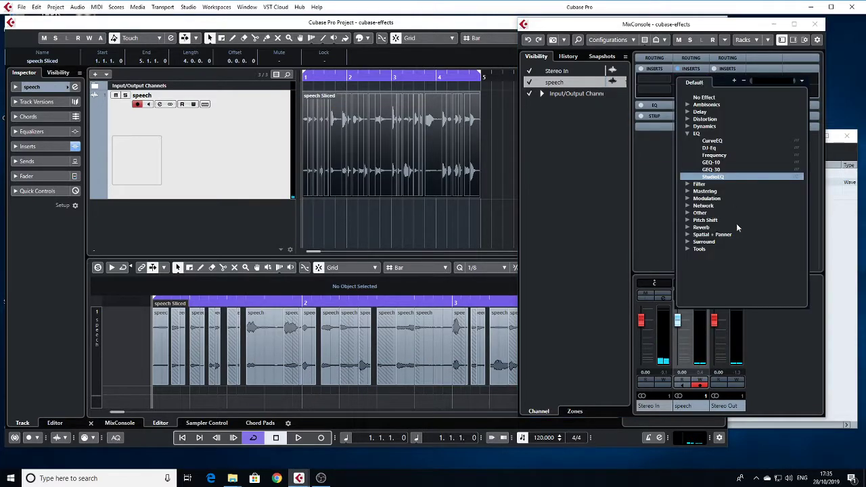
left_click(687, 185)
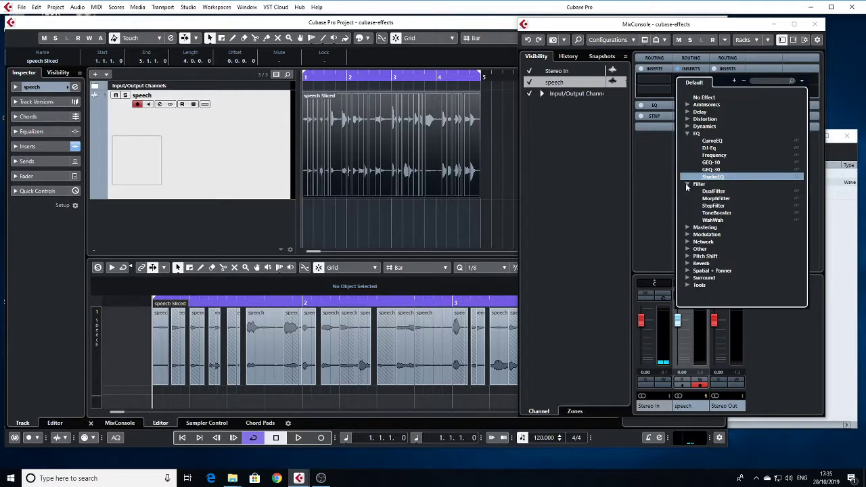
left_click(712, 220)
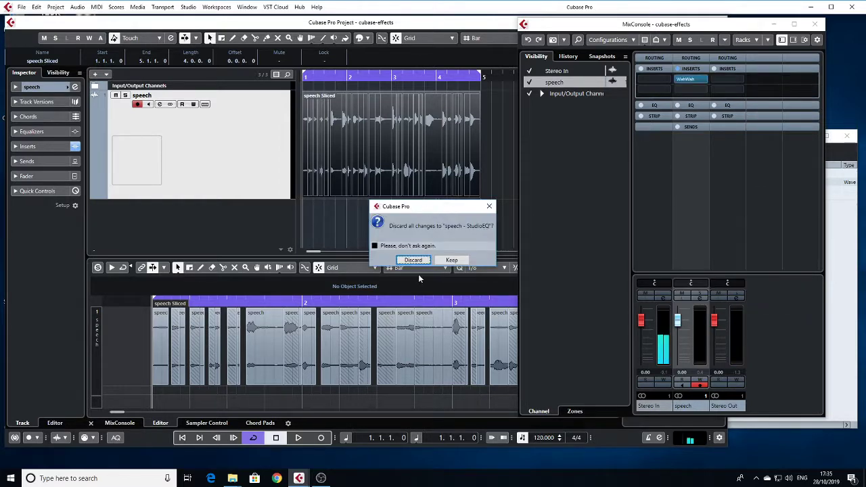
left_click(413, 259)
- Audition the speech through WahWah and load the Fox Wah preset
key("space")
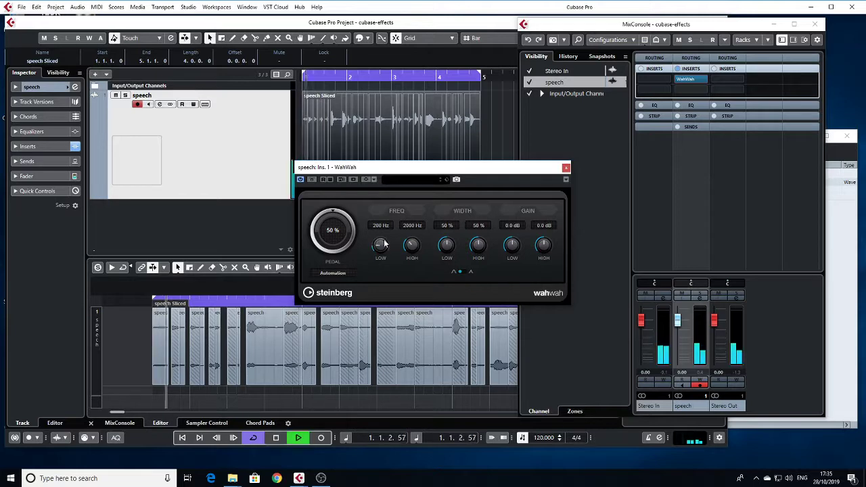
key("space")
left_click(414, 181)
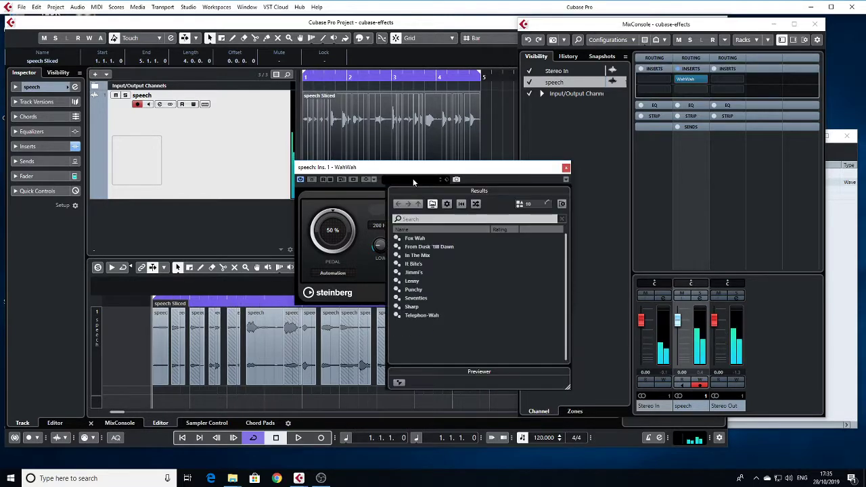
double_click(414, 238)
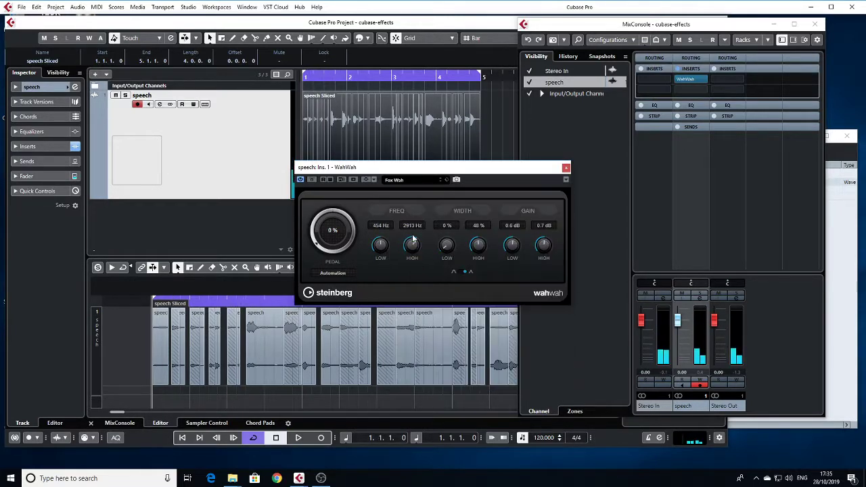
key("space")
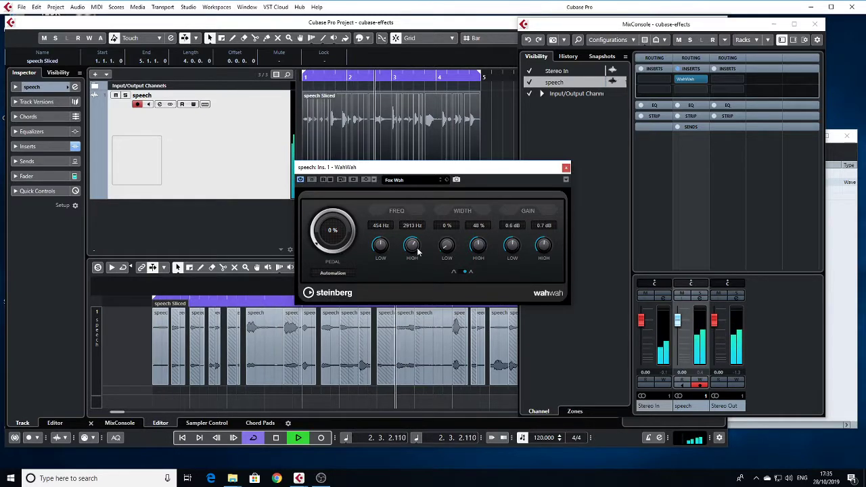
- Set WahWah's low and high frequencies to about 377 Hz and 3453 Hz, and sweep the pedal to about 61 %, keeping its control on Automation
left_click_drag(410, 245, 332, 176)
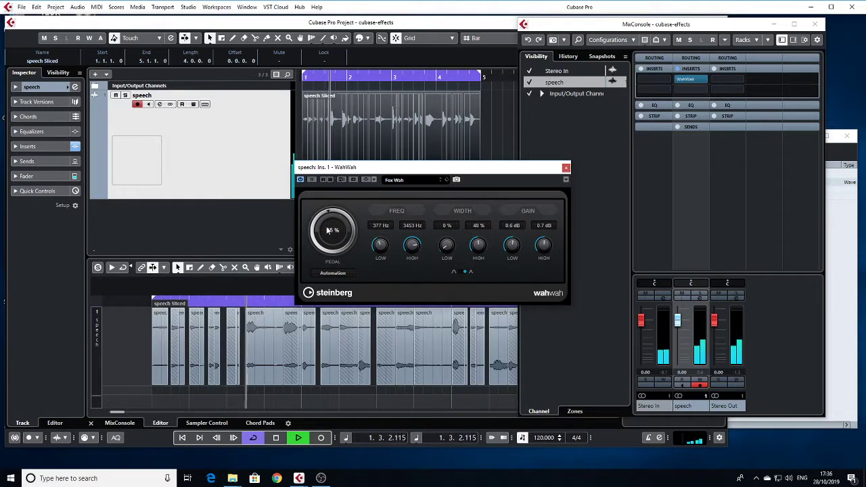
left_click_drag(329, 227, 333, 194)
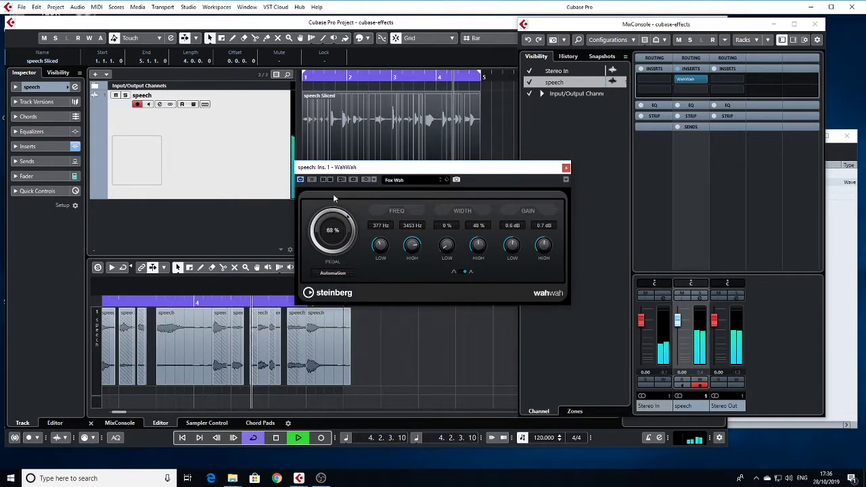
left_click(335, 274)
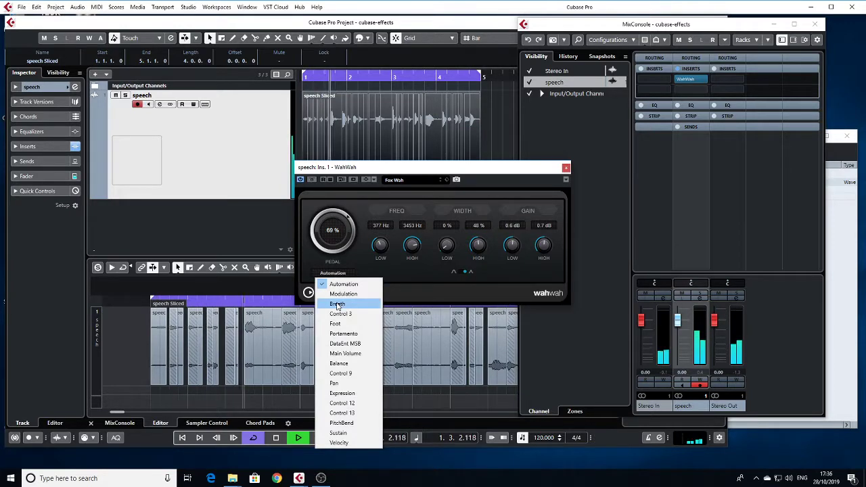
left_click(343, 285)
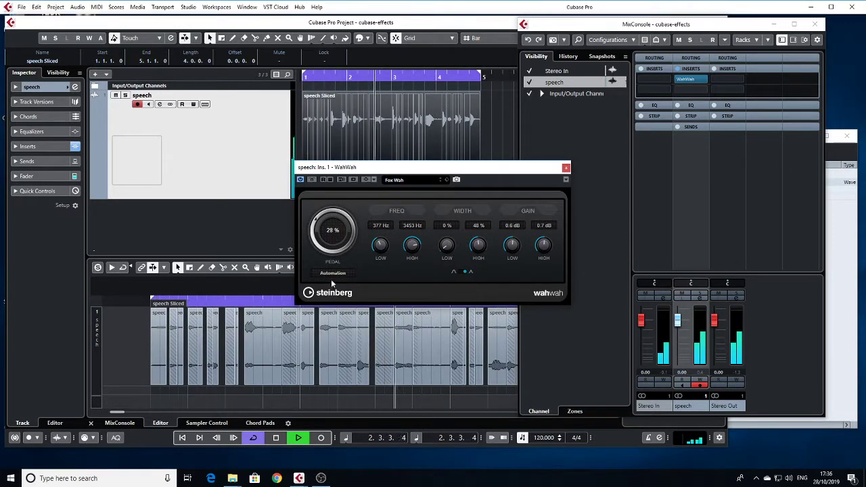
key("space")
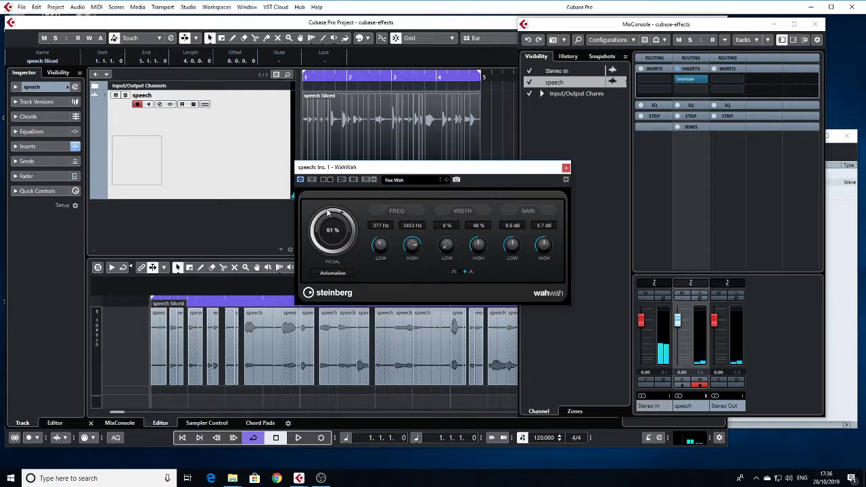
- Replace WahWah with the Limiter from the Dynamics effects on the speech channel's first insert, discarding the WahWah changes
left_click(566, 168)
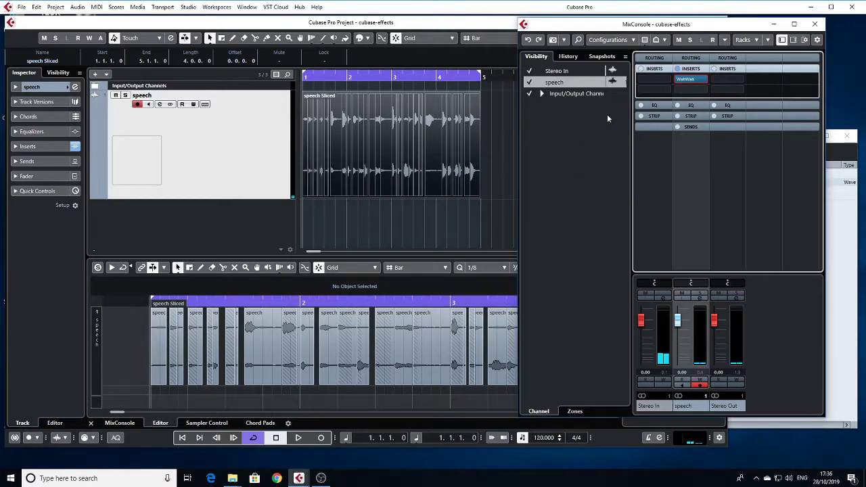
left_click(703, 80)
left_click(688, 184)
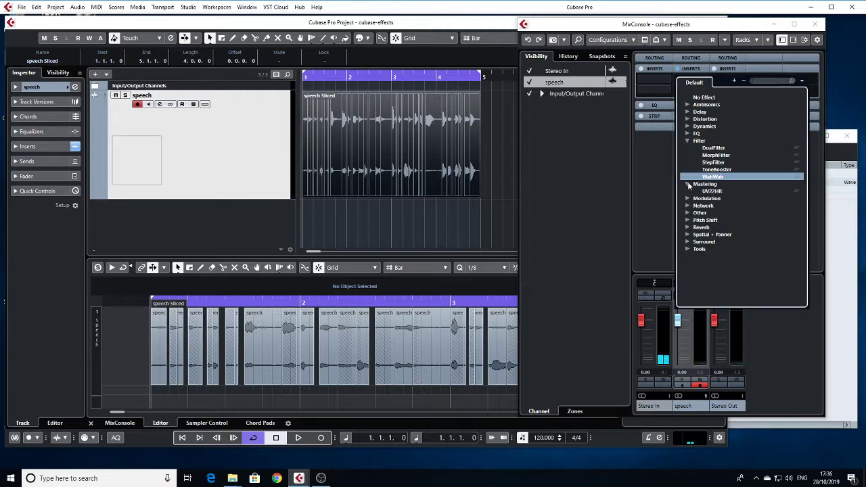
left_click(688, 184)
left_click(688, 140)
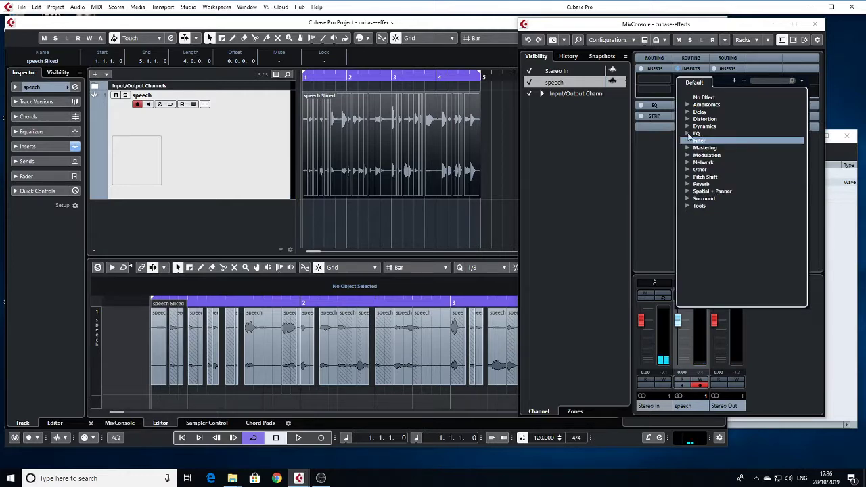
left_click(688, 126)
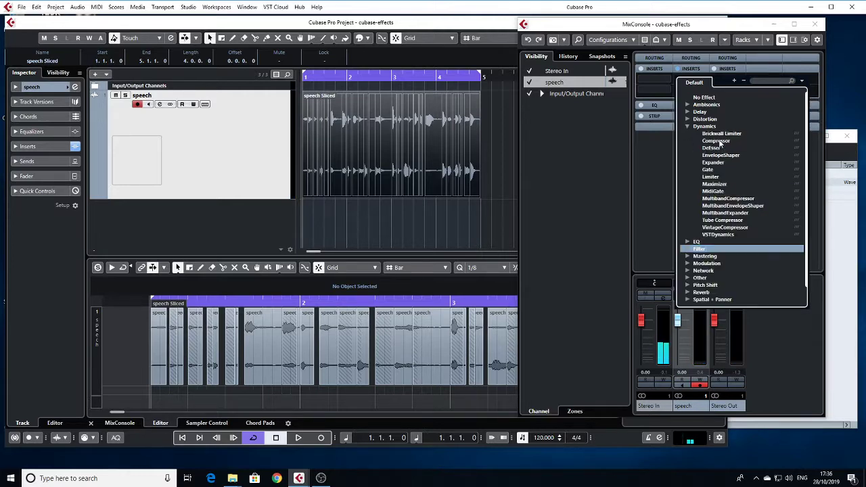
left_click(707, 177)
left_click(413, 260)
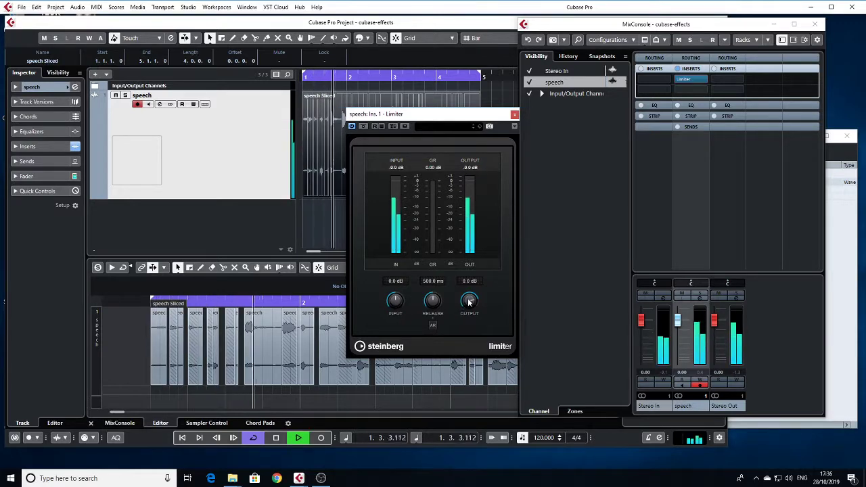
- Set the Limiter's input to about 7.2 dB and its output to about -8.5 dB, with the release on automatic
mouse_move(397, 301)
left_mouse_down()
mouse_move(384, 319)
mouse_move(385, 299)
left_mouse_up()
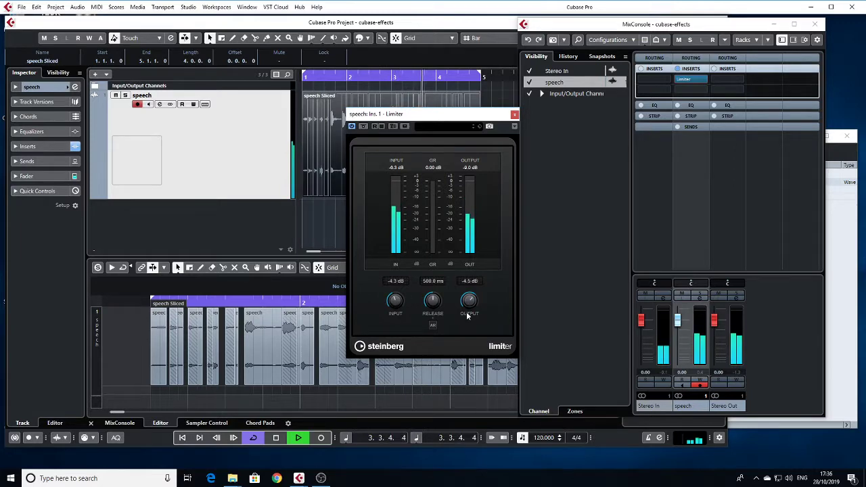
left_click_drag(467, 316, 466, 319)
left_click_drag(396, 301, 392, 278)
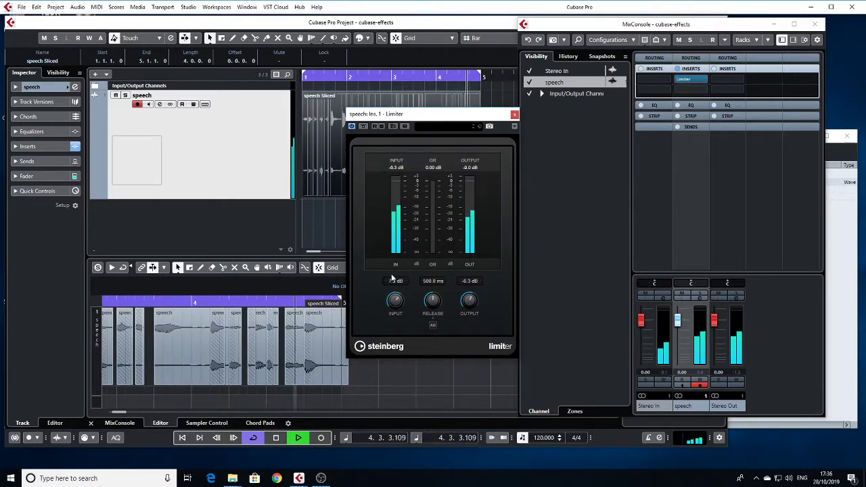
left_click_drag(468, 300, 466, 306)
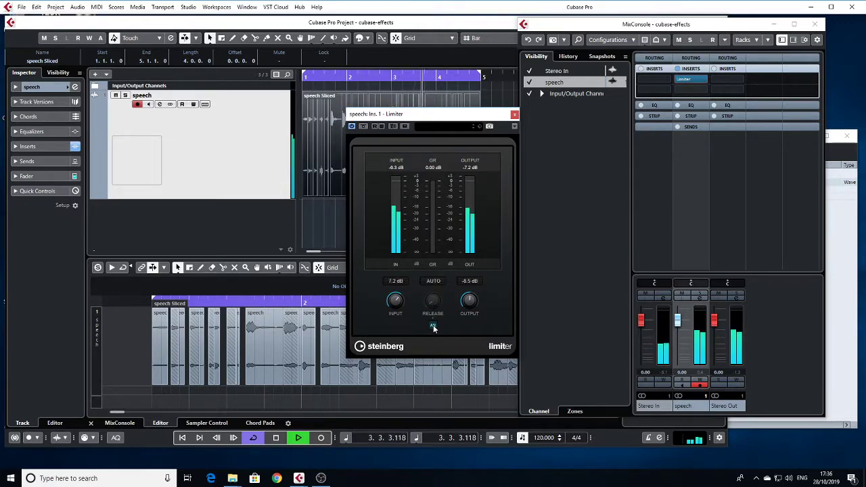
- Raise the Limiter's input to about 17.3 dB and its output to about -3.9 dB, and stop the playback
left_click_drag(393, 286, 394, 296)
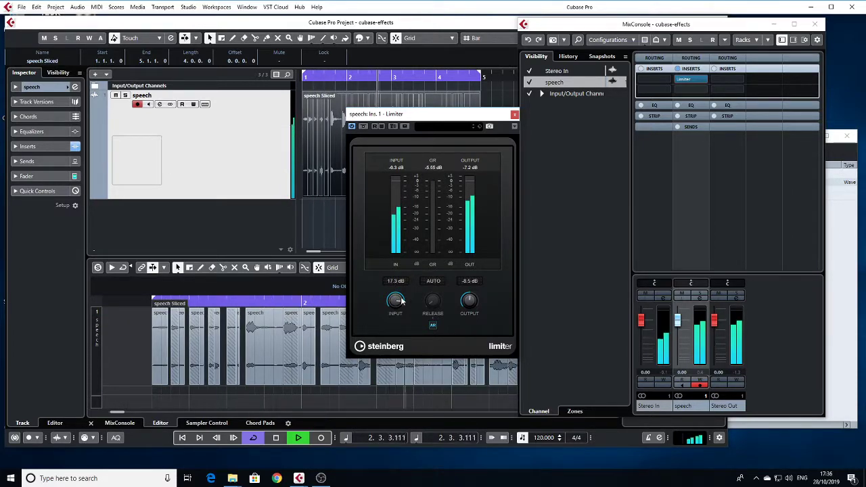
left_click_drag(469, 300, 467, 271)
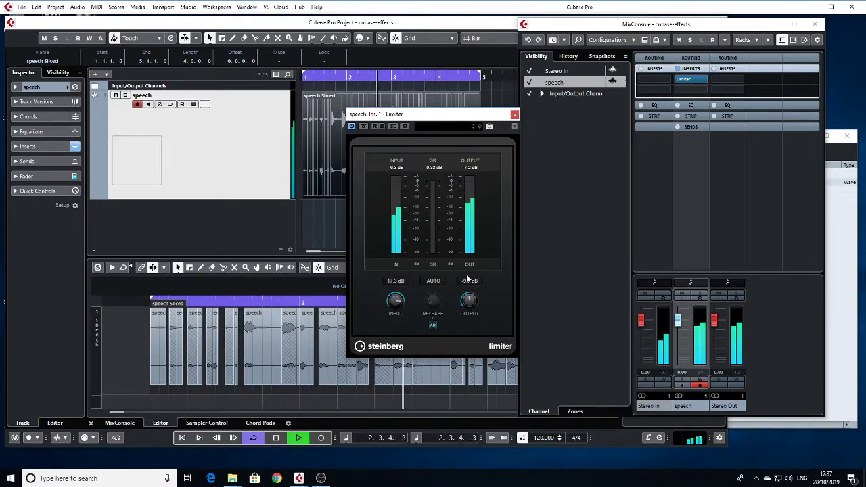
key("space")
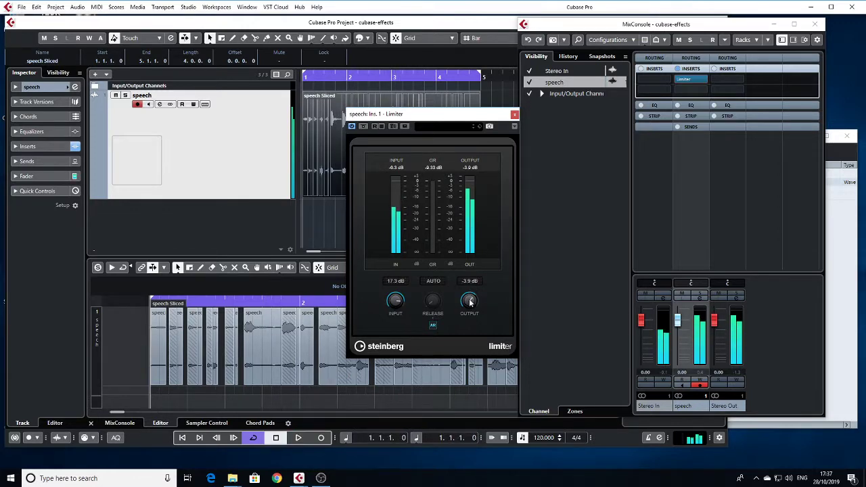
- Set the Limiter's output to about -1.6 dB and its input to about 6.0 dB
left_click_drag(469, 300, 472, 296)
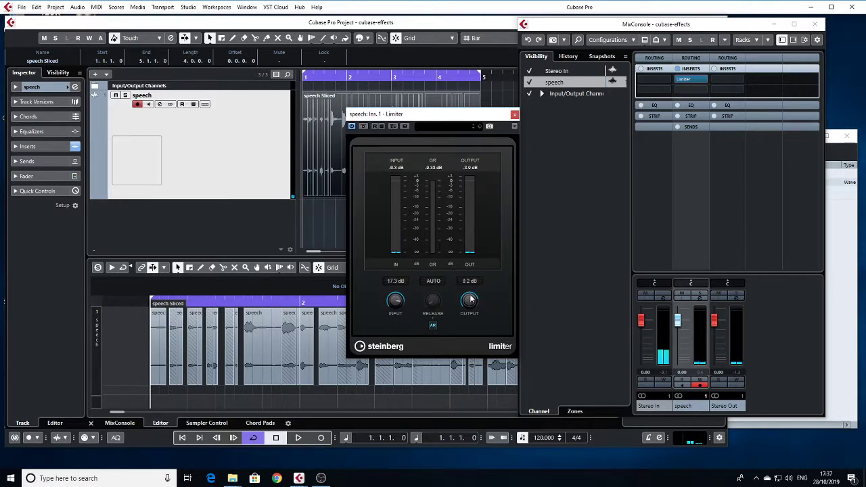
left_click_drag(472, 300, 471, 303)
mouse_move(396, 301)
left_mouse_down()
mouse_move(397, 325)
mouse_move(397, 305)
left_mouse_up()
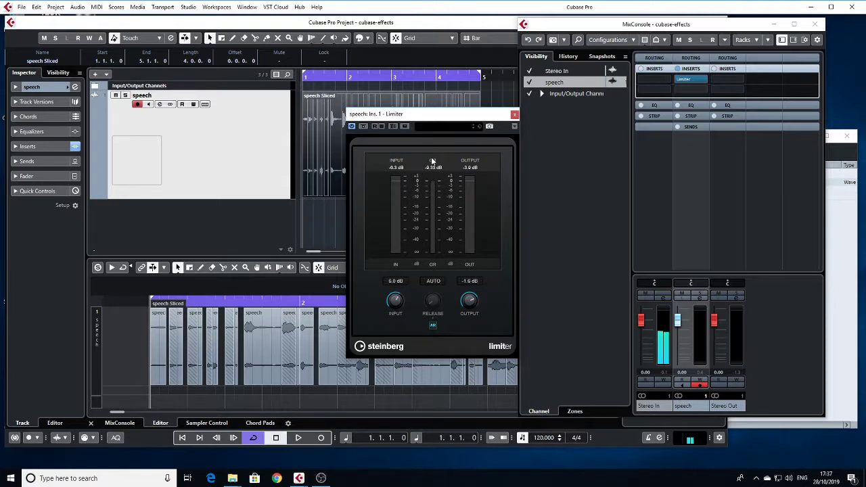
- Replace the Limiter with the RoomWorks reverb on the speech channel's first insert, discarding the Limiter changes
left_click(514, 116)
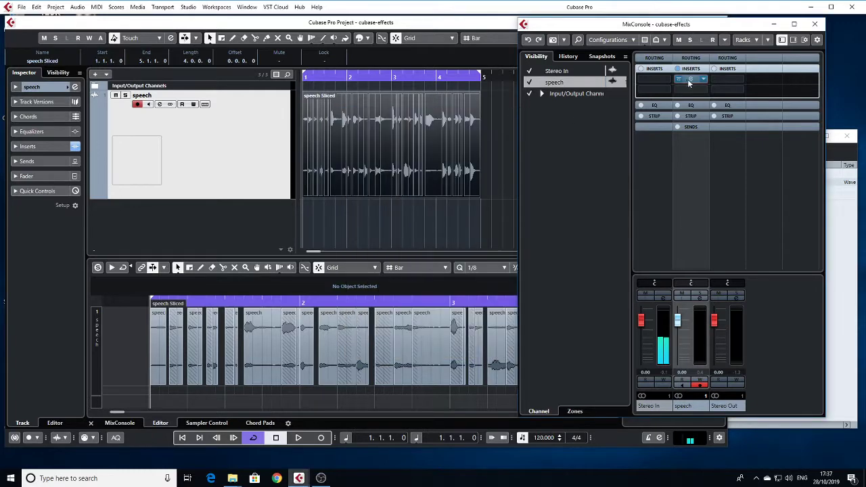
left_click(704, 80)
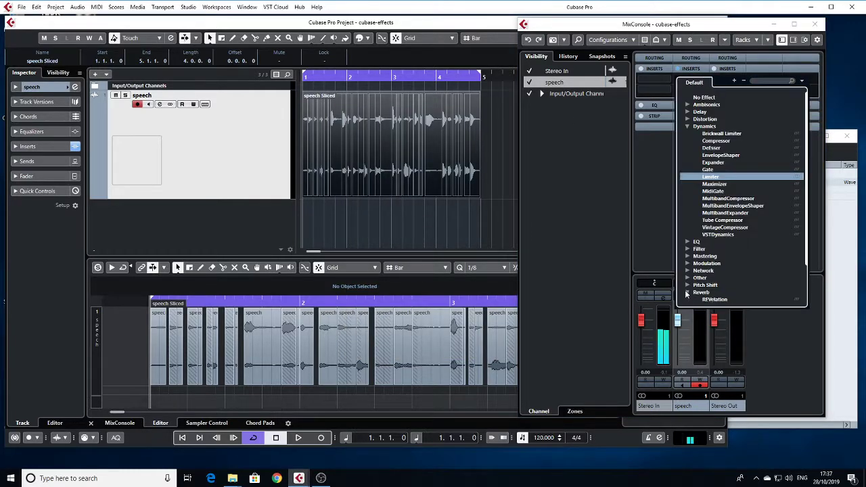
left_click(687, 292)
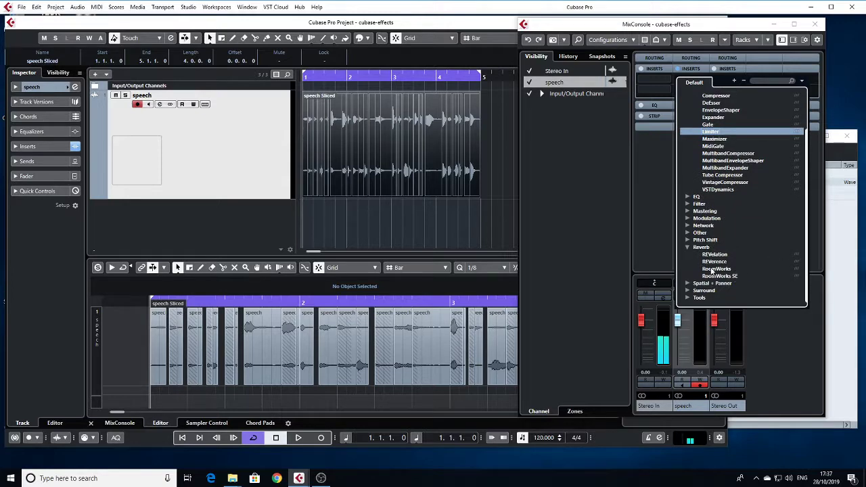
left_click(717, 269)
left_click(414, 260)
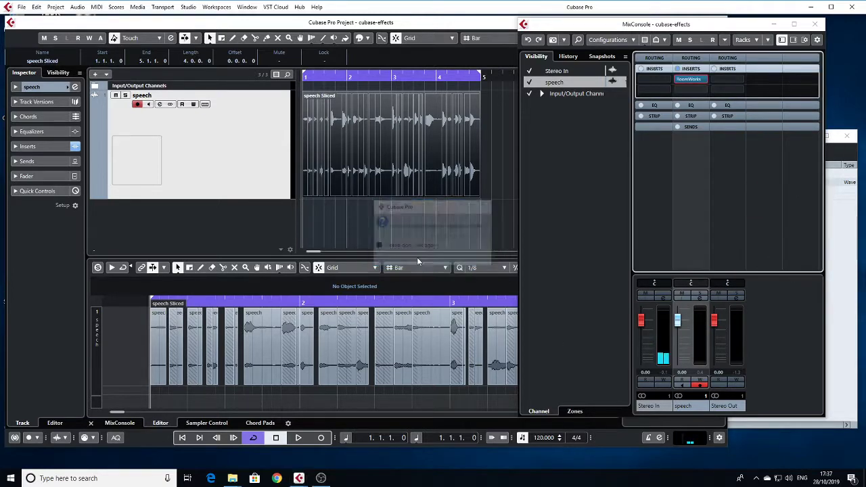
left_click_drag(485, 125, 419, 125)
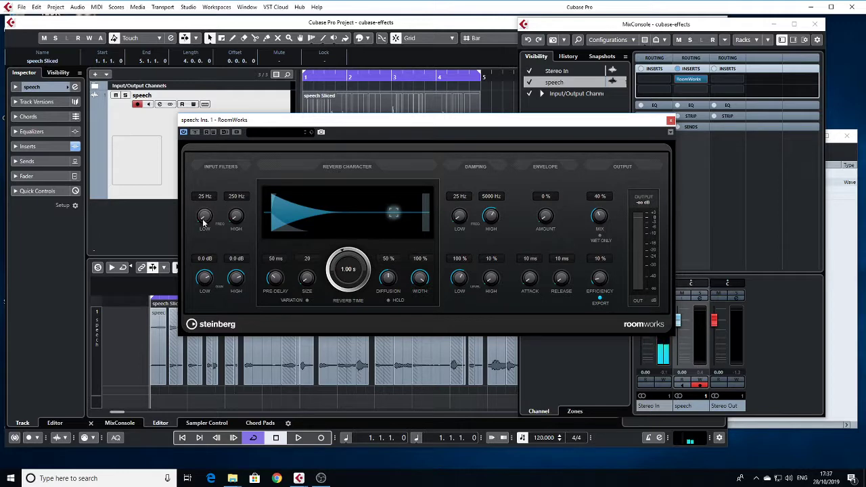
- Set RoomWorks' input filters to about 38 Hz at -9.7 dB for the lows and 9189 Hz at 1.4 dB for the highs
left_click_drag(205, 214, 233, 183)
left_click_drag(237, 257, 242, 290)
left_click_drag(235, 220, 203, 219)
left_click_drag(204, 277, 203, 302)
left_click_drag(204, 217, 201, 228)
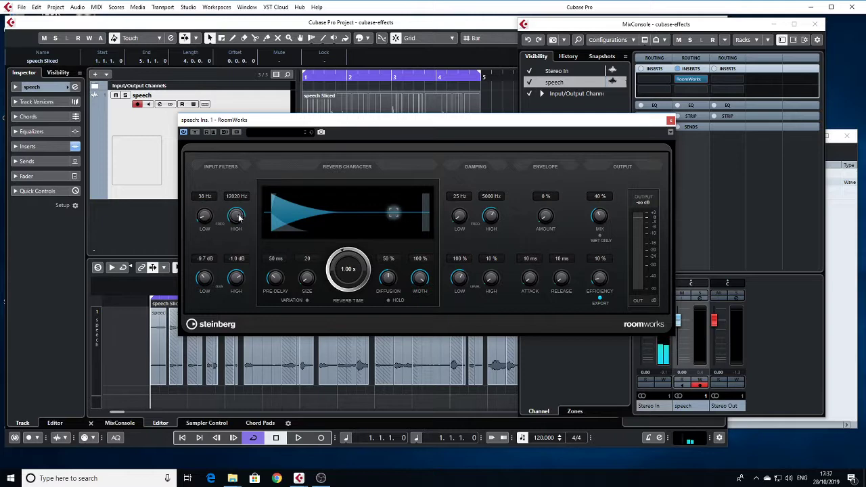
left_click_drag(237, 279, 237, 273)
left_click_drag(235, 218, 232, 228)
- Shape the reverb character with about 21 ms pre-delay, size 222, 1.42 s reverb time, 100 % diffusion and 100 % width
mouse_move(277, 271)
left_mouse_down()
mouse_move(268, 300)
mouse_move(269, 282)
left_mouse_up()
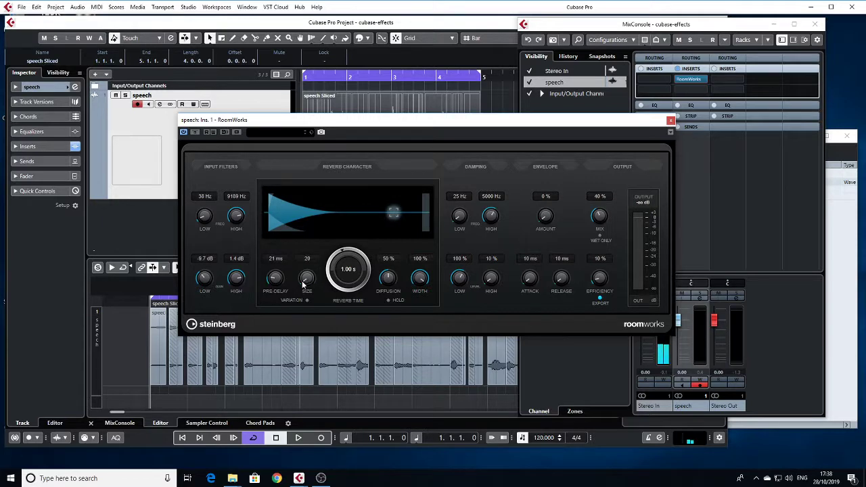
left_click_drag(303, 258, 399, 208)
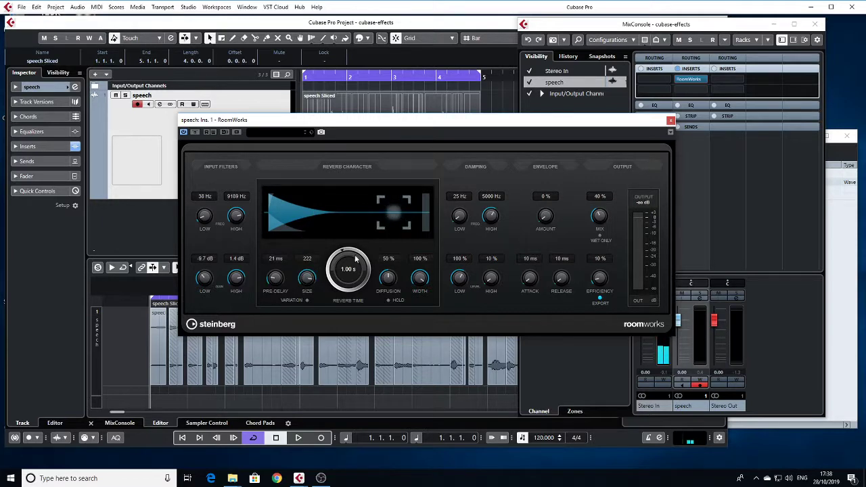
left_click_drag(342, 269, 344, 240)
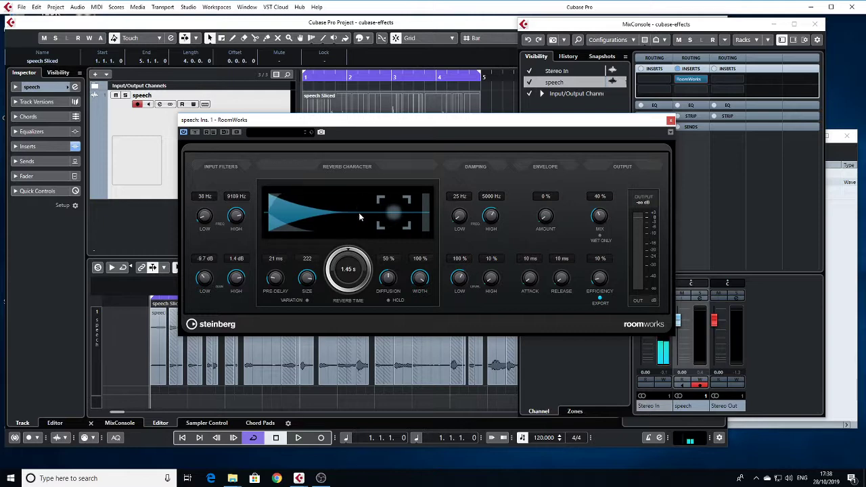
left_click_drag(387, 282, 405, 208)
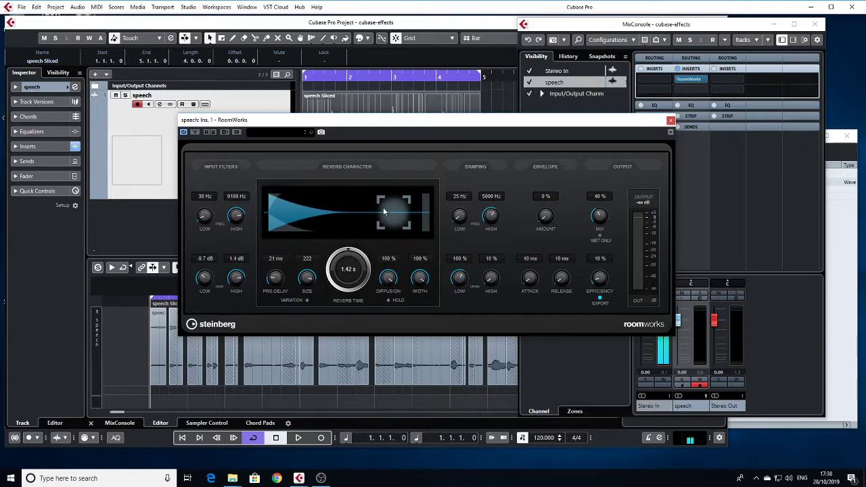
left_click_drag(420, 280, 429, 190)
- Set the damping to about 63 Hz at 10 % for the lows and 6641 Hz at 321 % for the highs
left_click_drag(454, 218, 488, 219)
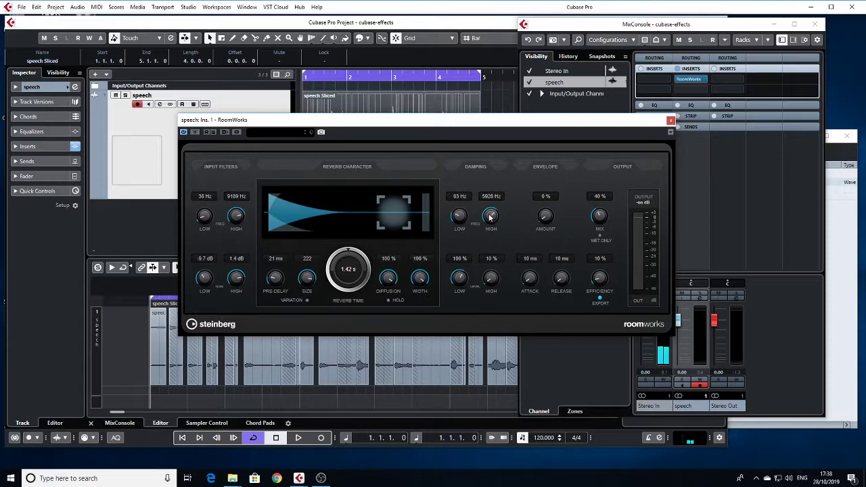
left_click_drag(490, 217, 490, 223)
left_click_drag(490, 257, 497, 197)
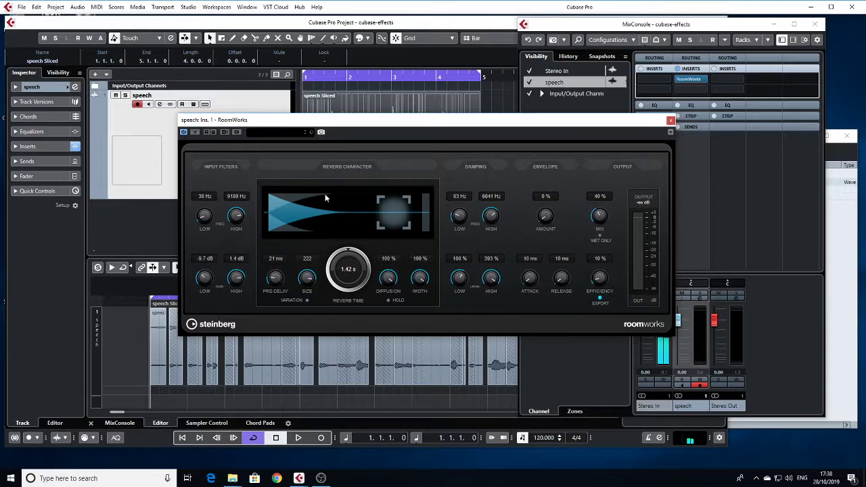
left_click_drag(489, 284, 482, 341)
left_click_drag(462, 280, 443, 347)
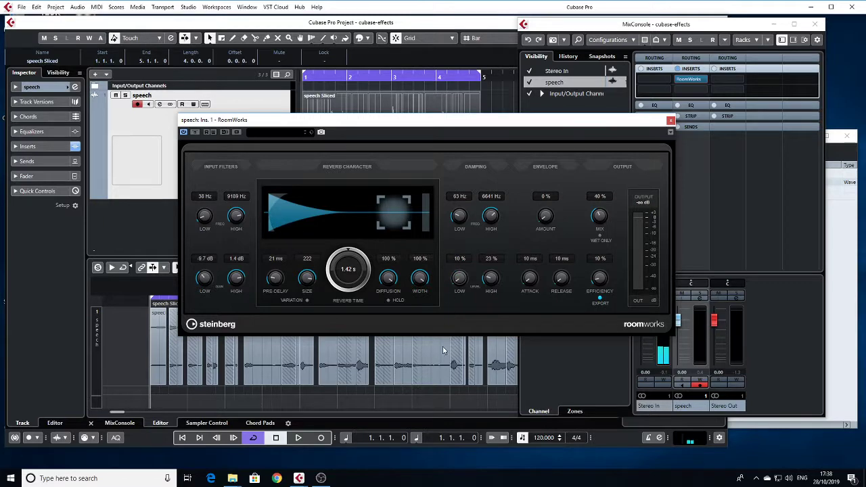
left_click_drag(484, 280, 497, 228)
- Audition the speech twice through RoomWorks with the boosted high damping level
key("space")
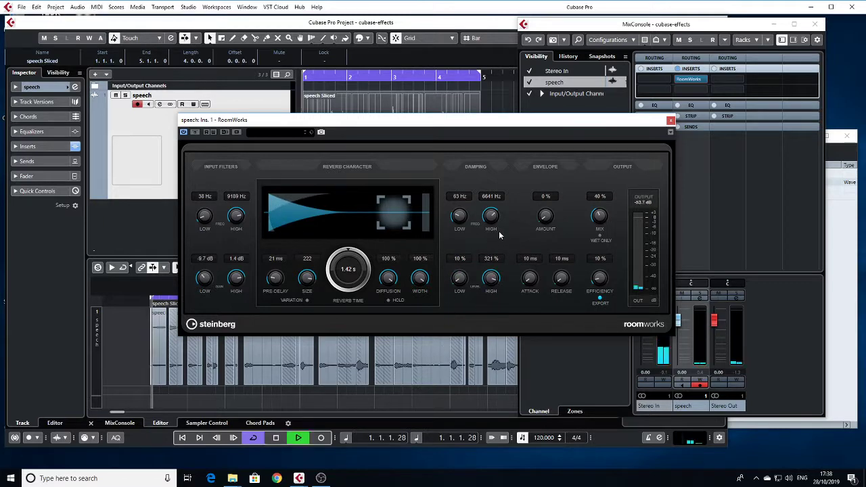
key("space")
key("space")
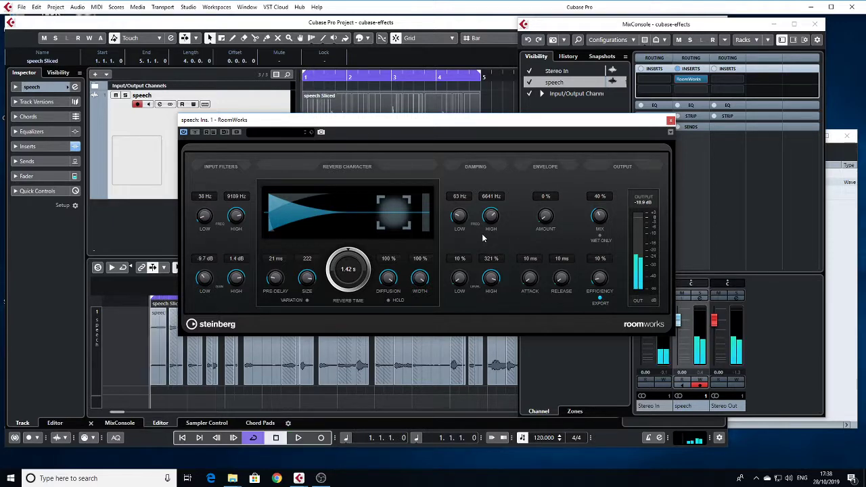
key("space")
- Adjust the damping to about 1381 Hz at 67 % for the highs and 58 Hz at 142 % for the lows
left_click_drag(493, 215, 482, 238)
left_click_drag(492, 277, 489, 312)
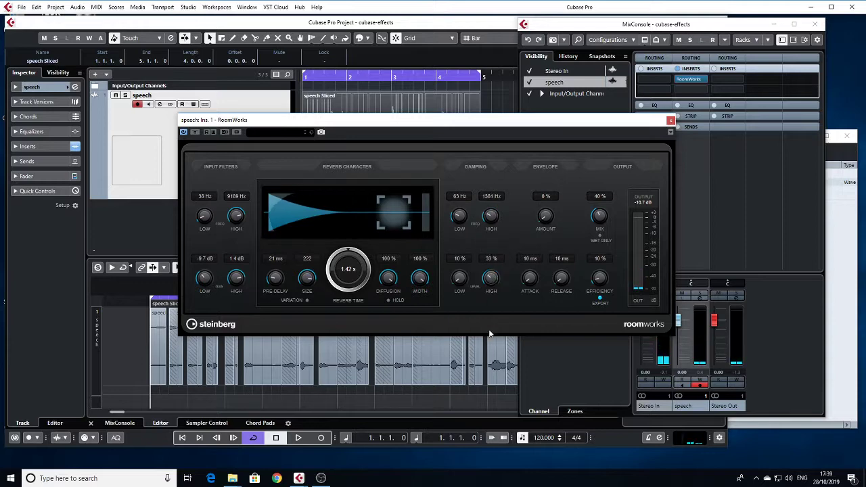
left_click_drag(459, 278, 459, 220)
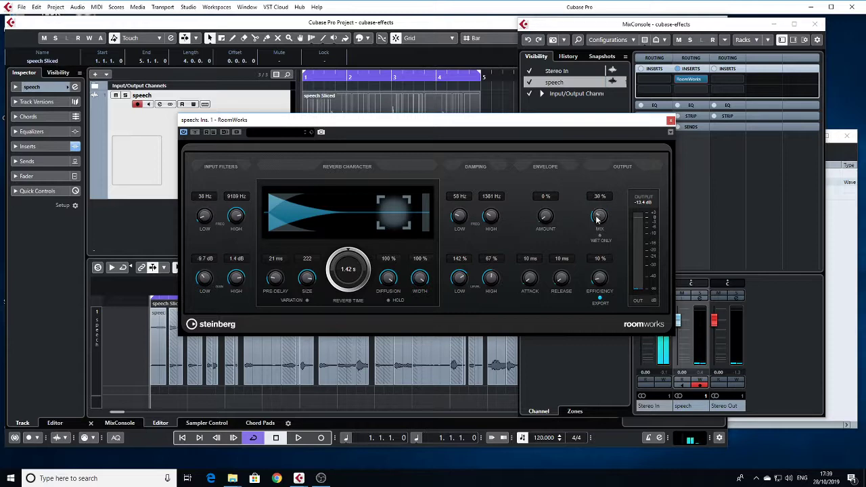
- Audition the speech with RoomWorks' mix at 100 %, and reduce the mix to about 44 %
left_click_drag(600, 220, 597, 263)
left_click_drag(600, 215, 596, 124)
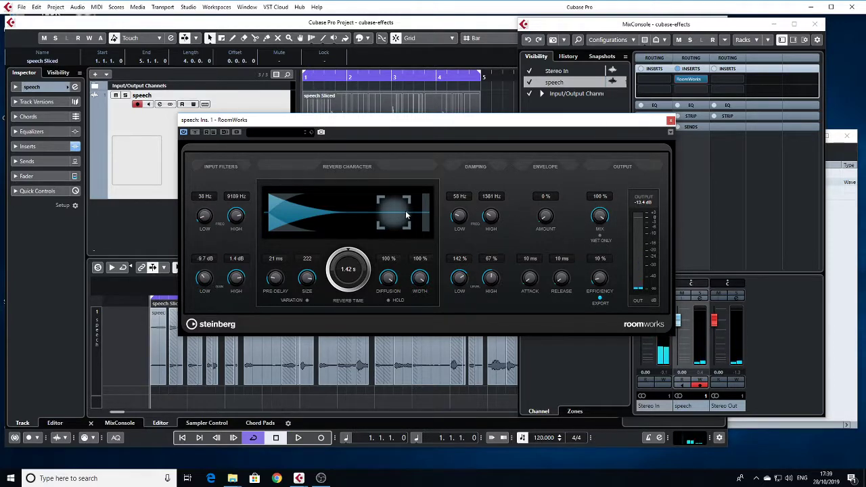
key("space")
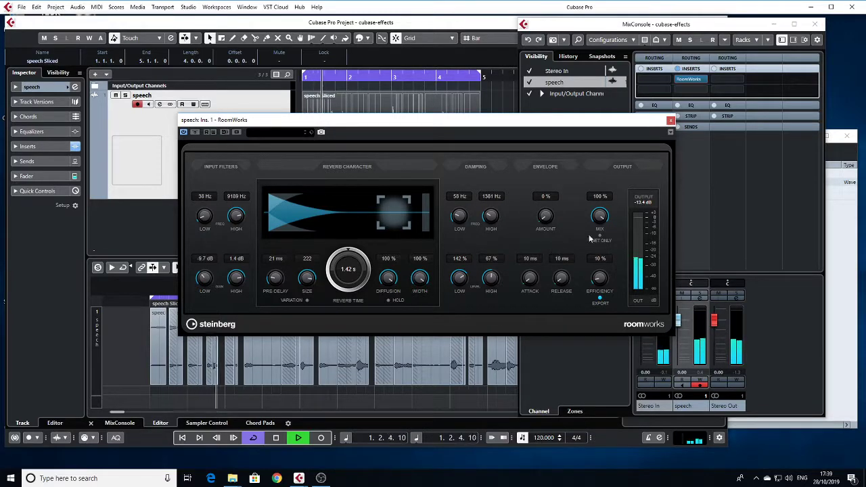
key("space")
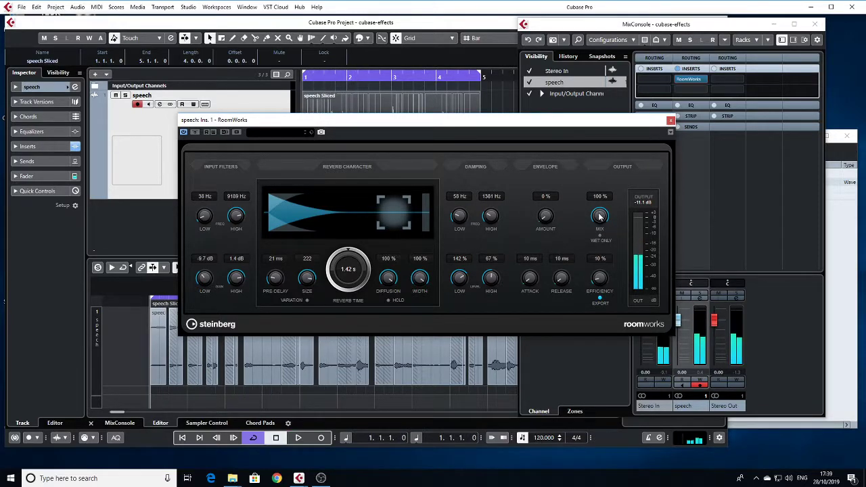
left_click_drag(599, 217, 596, 240)
- Load the FX Antiverb preset in RoomWorks and audition the speech with it
left_click(268, 132)
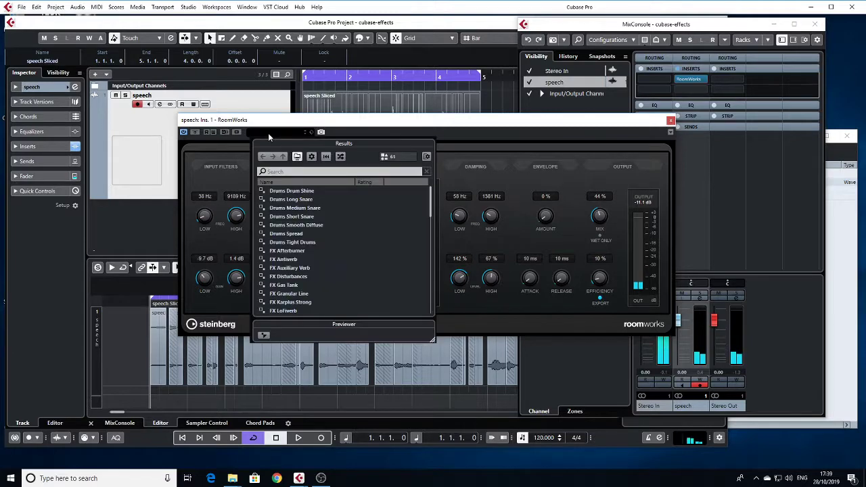
double_click(283, 261)
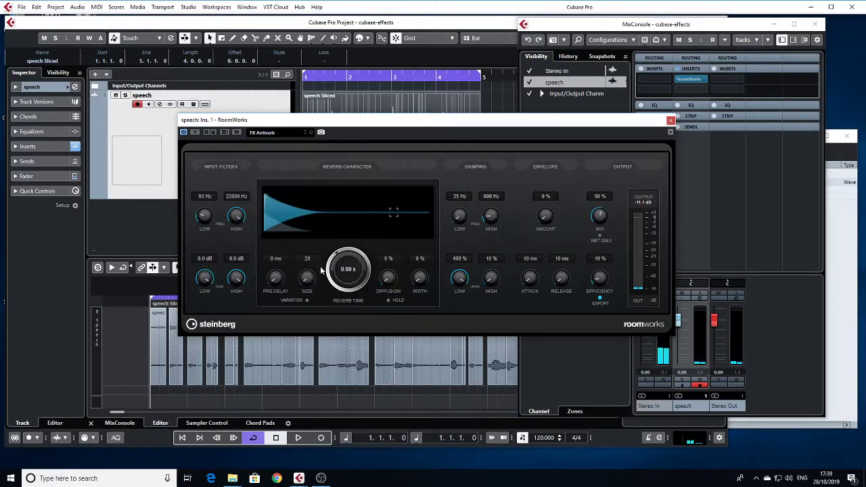
key("space")
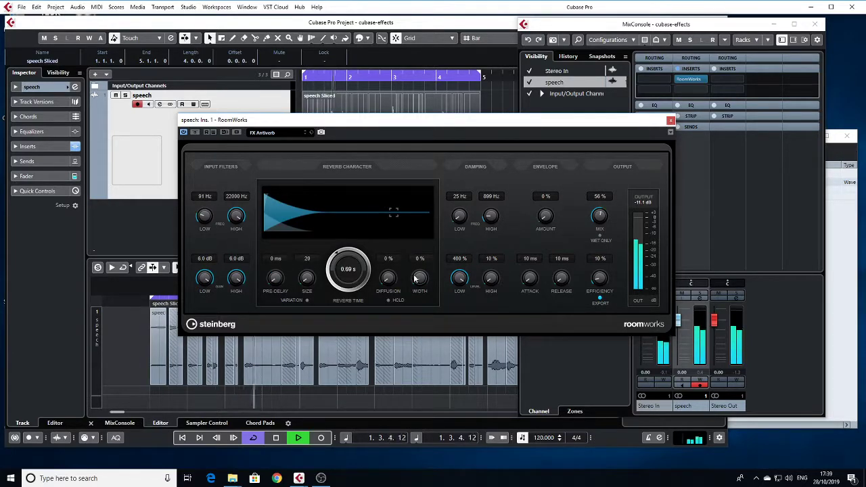
key("space")
- Load the FX Unreal preset in RoomWorks and audition the speech with it
left_click(267, 133)
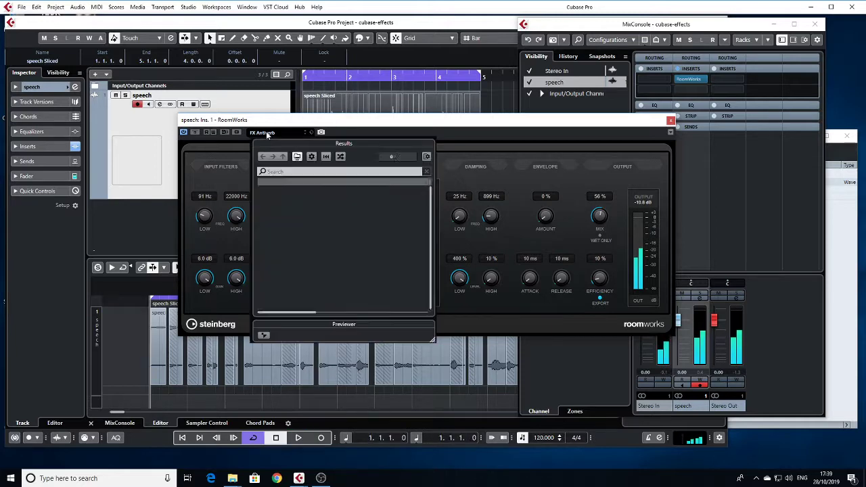
double_click(279, 260)
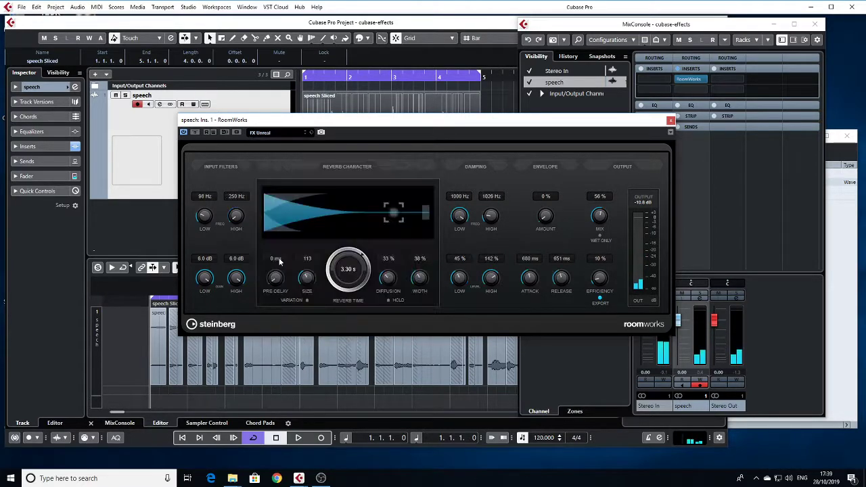
key("space")
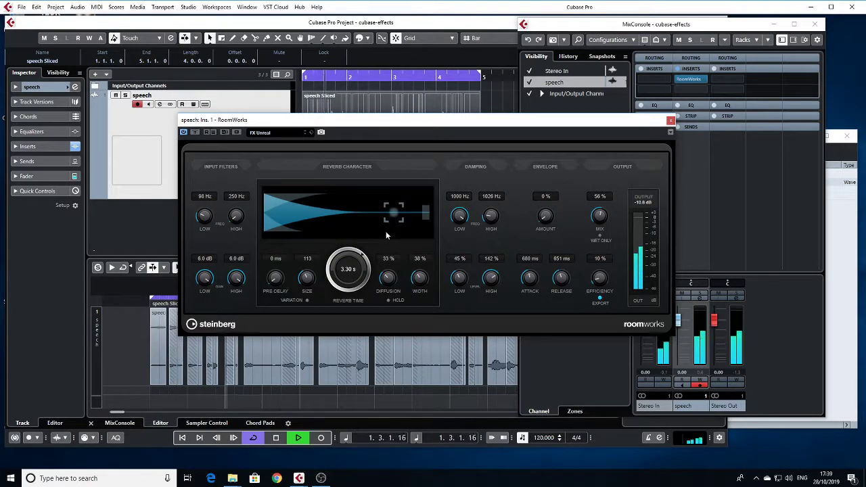
key("space")
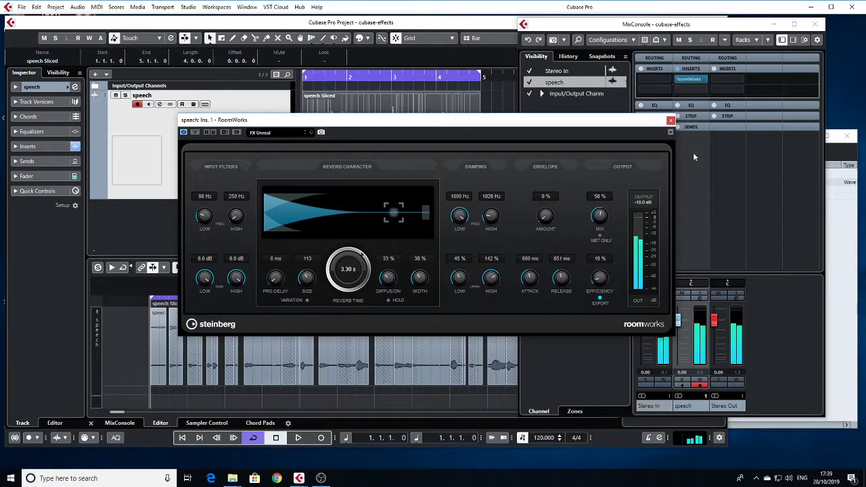
- Replace RoomWorks with the MultiScope tool in the speech channel's first insert slot, discarding the RoomWorks changes
left_click(671, 121)
left_click(704, 81)
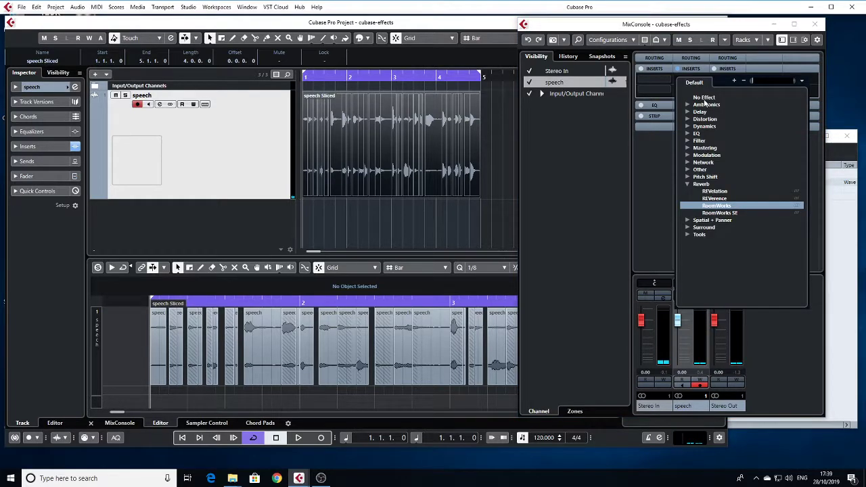
left_click(686, 234)
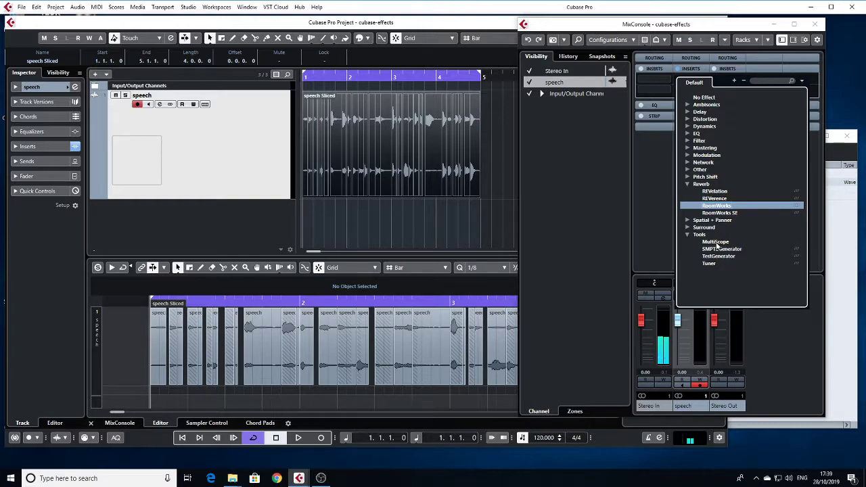
left_click(708, 243)
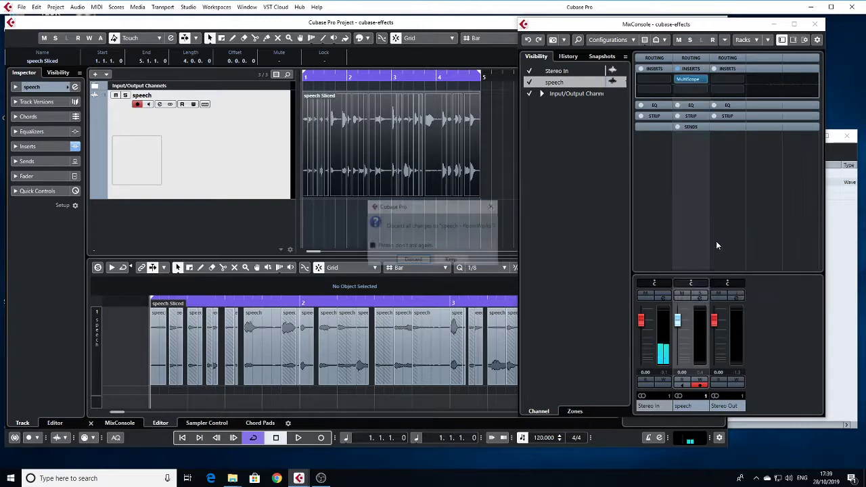
left_click(413, 260)
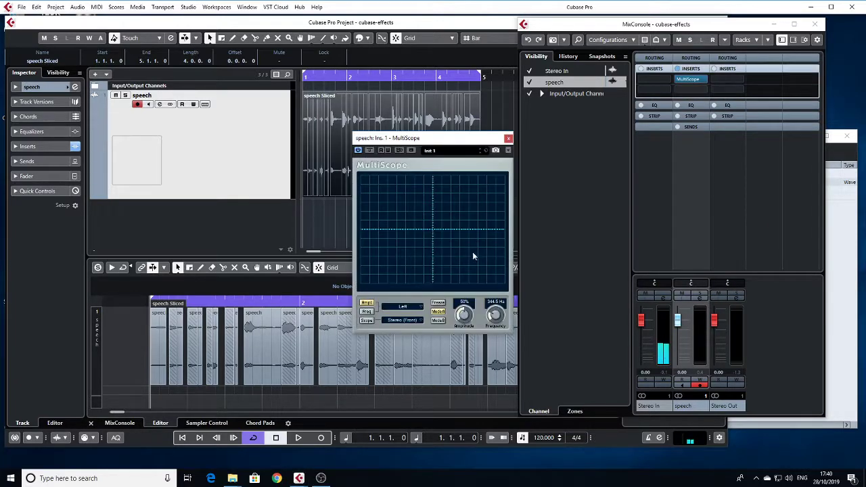
- Play the speech through MultiScope in Ampl. mode and in 15-band Freq. mode to examine its waveform and frequency content
key("space")
key("space")
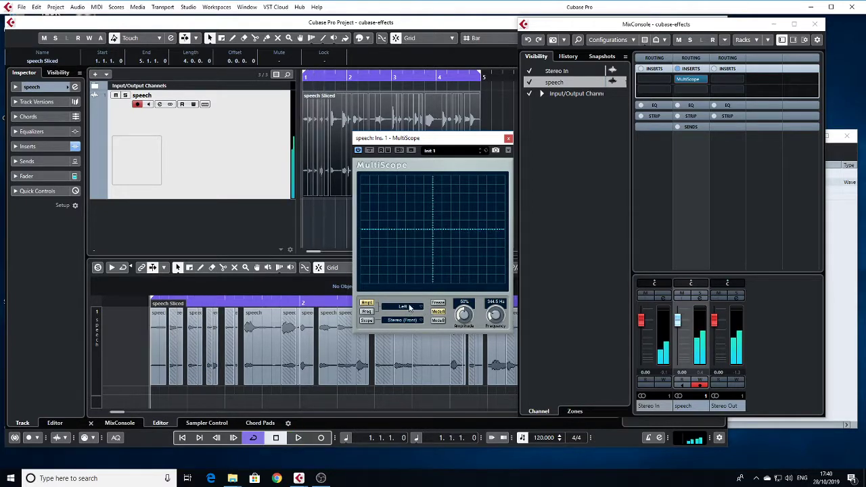
left_click(366, 311)
key("space")
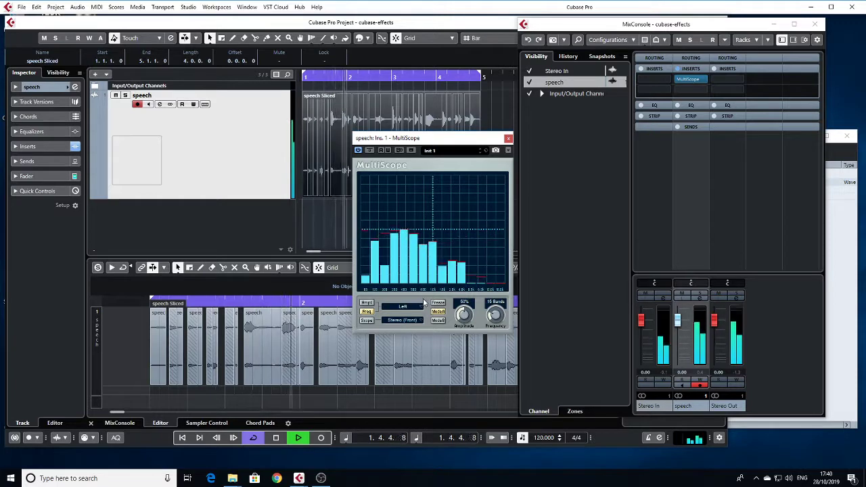
key("space")
- Switch MultiScope to Scope mode and play the speech to examine its stereo image
left_click(367, 320)
key("space")
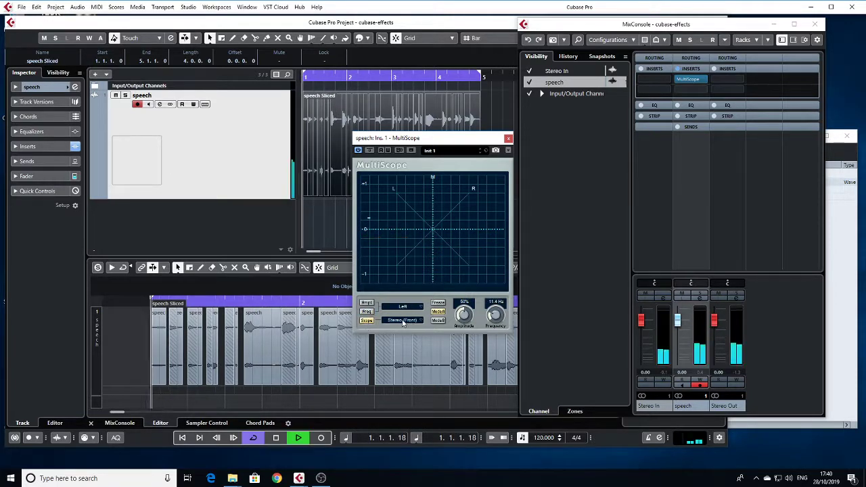
key("space")
- Return MultiScope to Freq. mode, set its frequency resolution to Spectrum, and examine the speech during playback
left_click(366, 312)
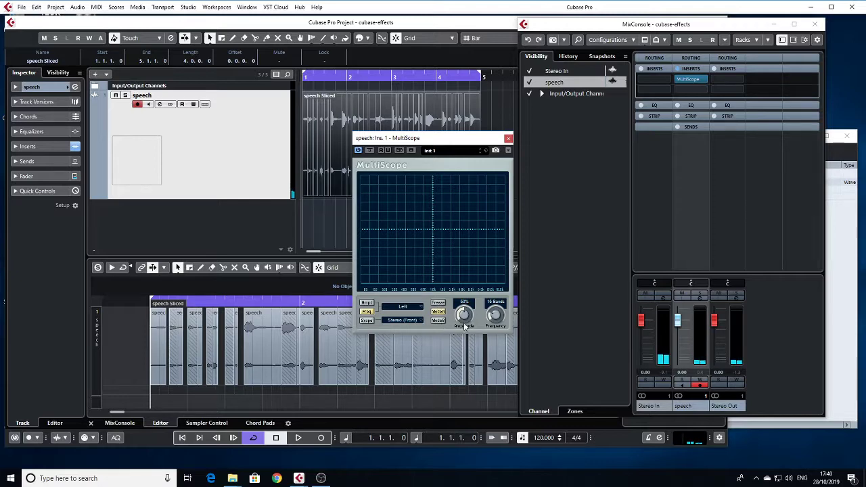
key("space")
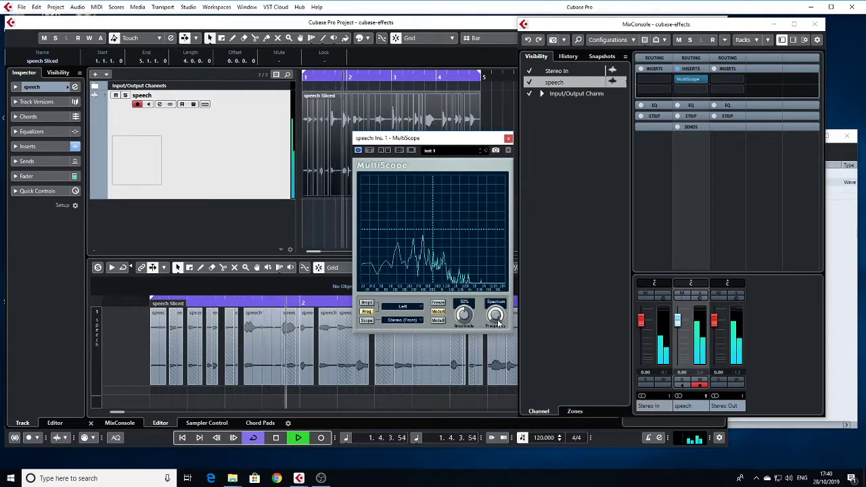
key("space")
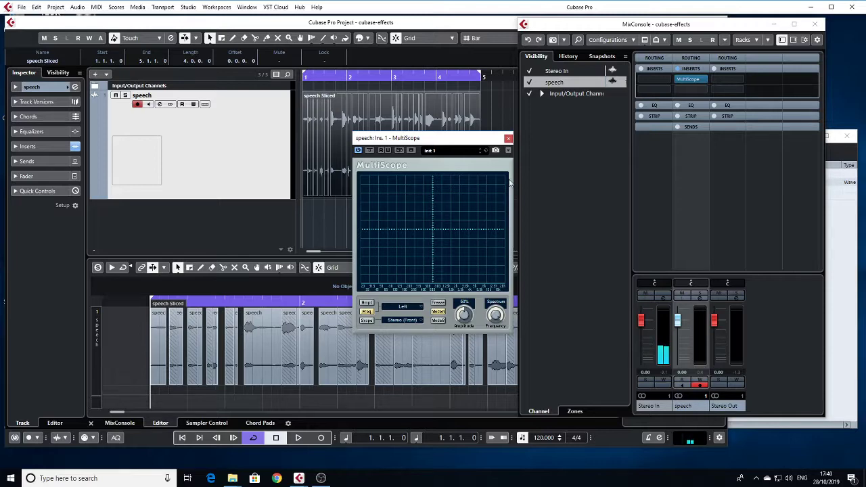
- Close MultiScope and clear the speech channel's insert slot with No Effect, discarding the plug-in's changes
left_click(508, 138)
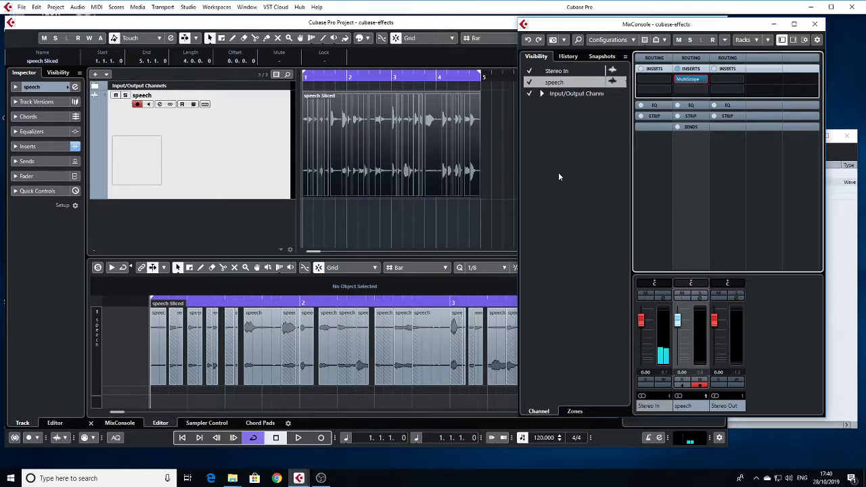
left_click(703, 80)
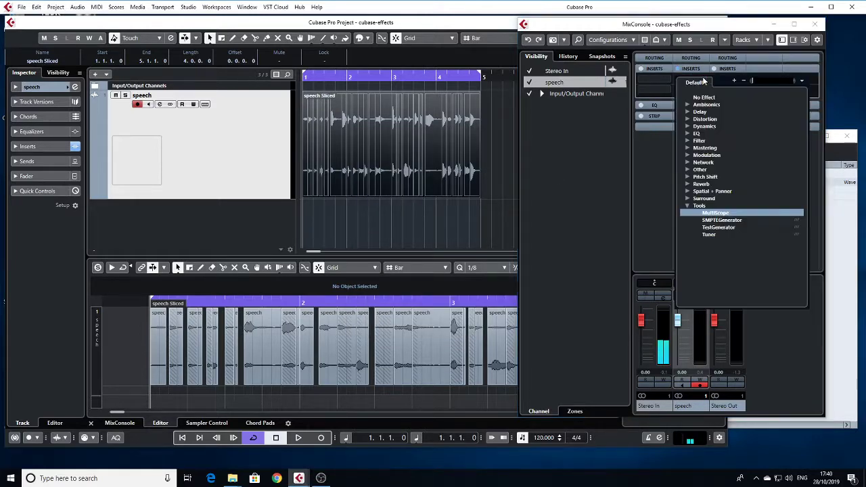
left_click(697, 100)
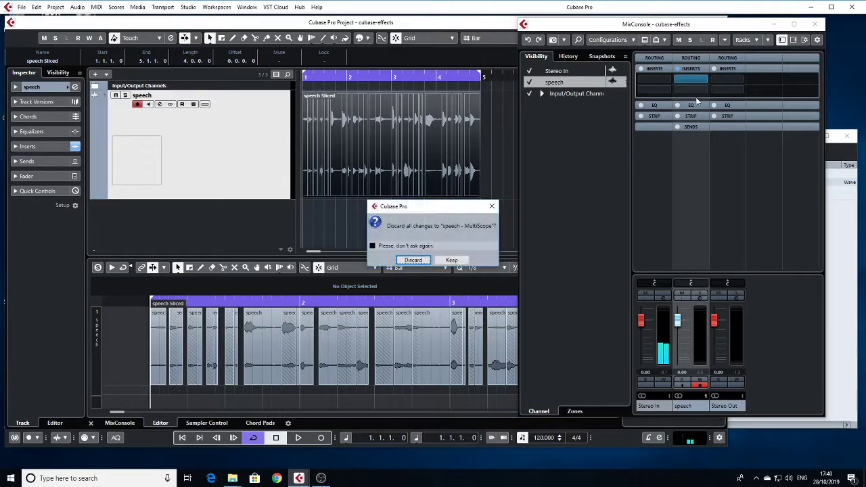
left_click(413, 260)
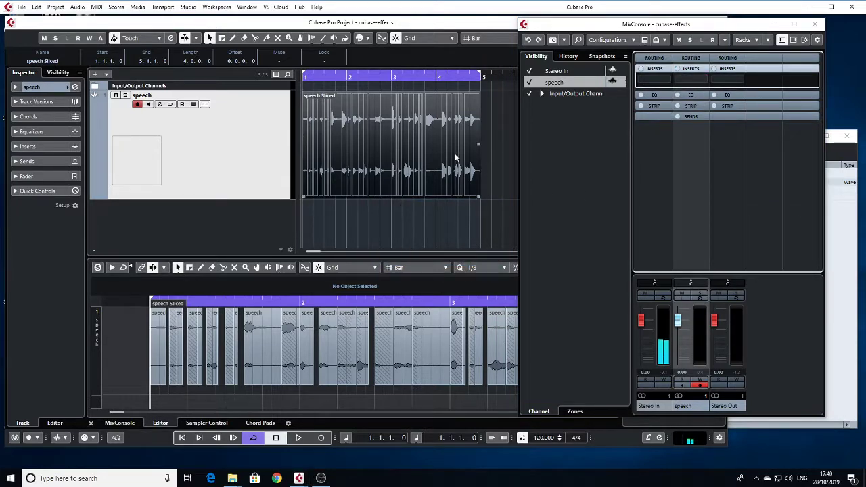